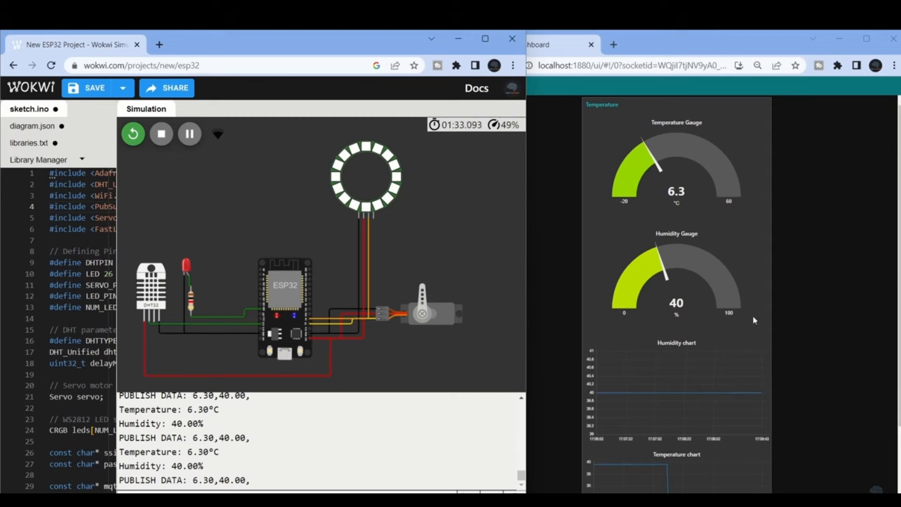
Step: Set the simulated DHT22 sensor's temperature to 41.1 °C and raise its humidity
click(150, 302)
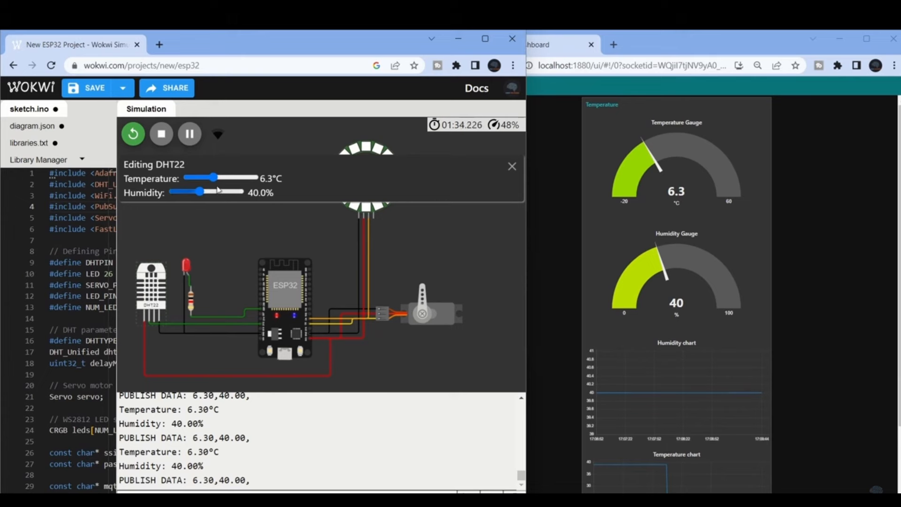
drag(219, 182, 238, 181)
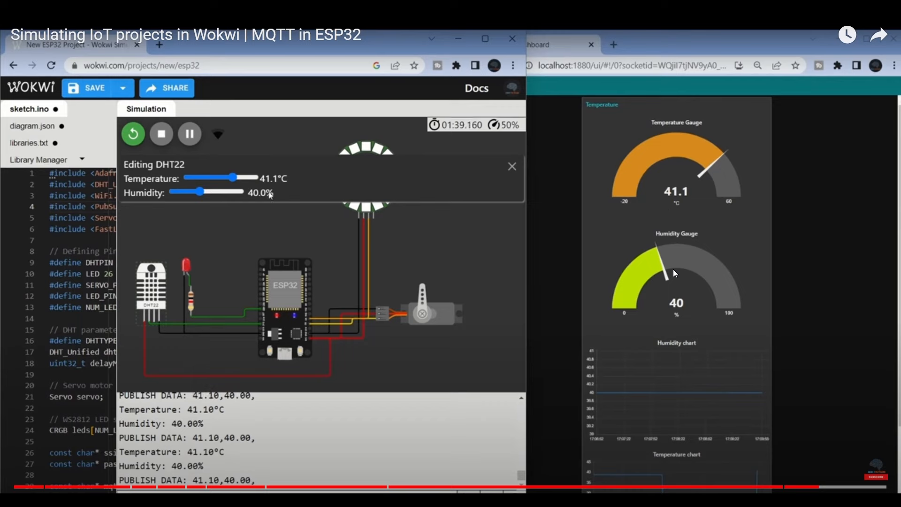
drag(200, 191, 215, 192)
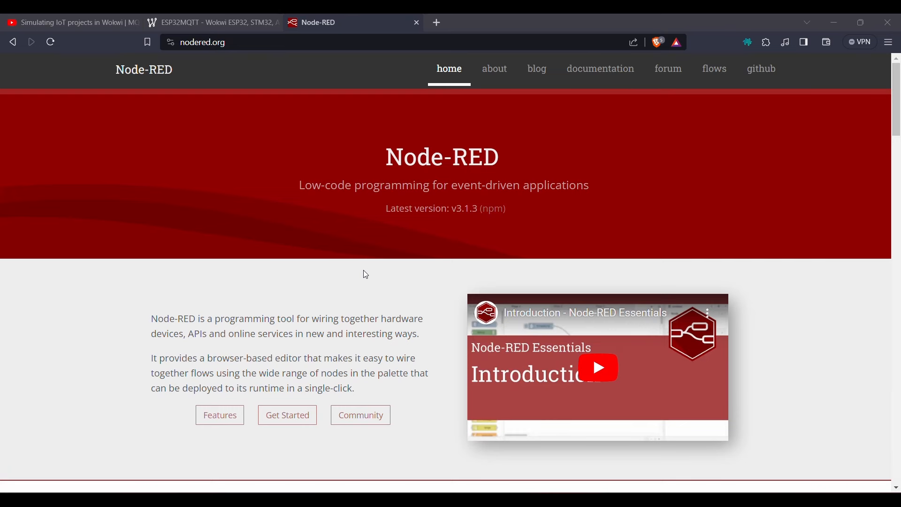
scroll(364, 271, down, 4)
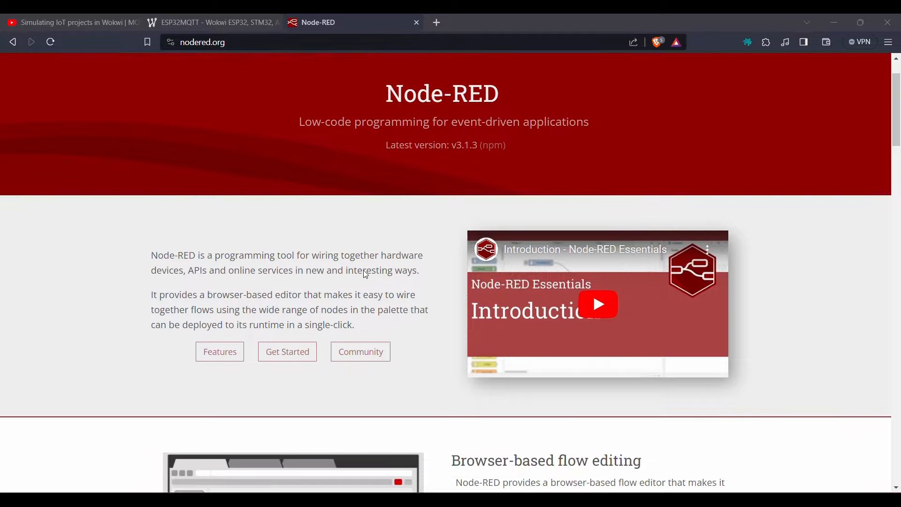
scroll(366, 274, down, 1)
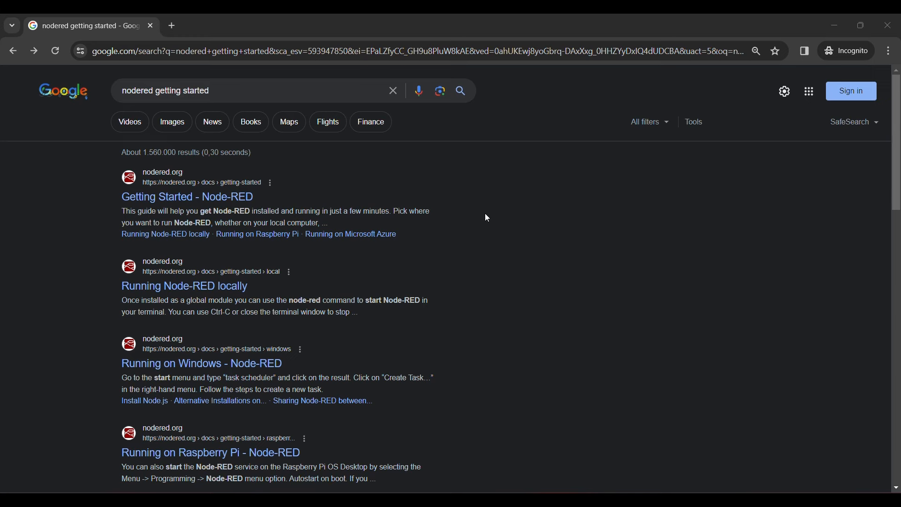
Step: Open Node-RED's Getting Started guide from the search results and go to its Running locally instructions
click(162, 197)
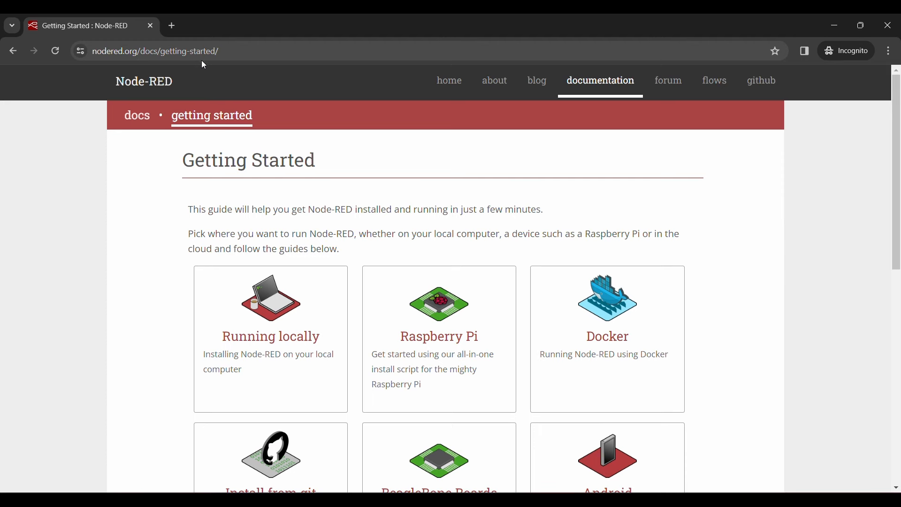
scroll(371, 210, down, 1)
scroll(371, 210, down, 3)
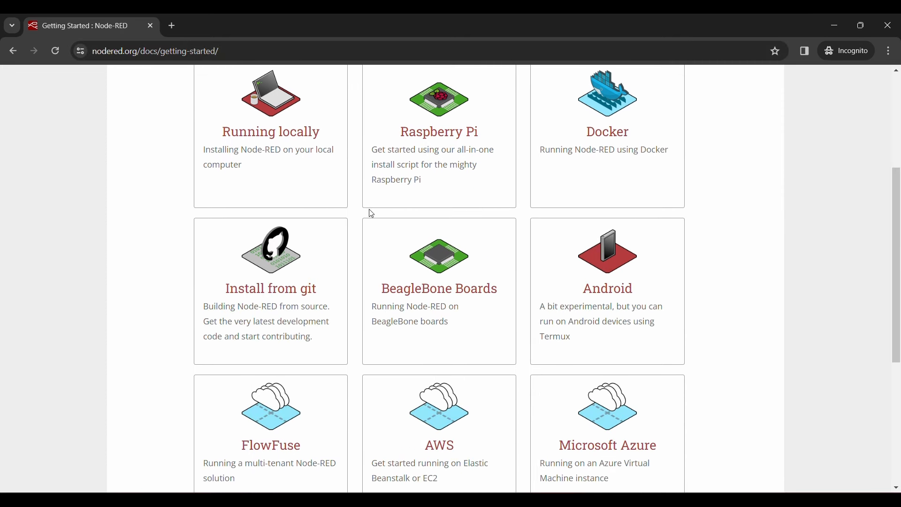
scroll(371, 212, down, 3)
scroll(371, 215, up, 4)
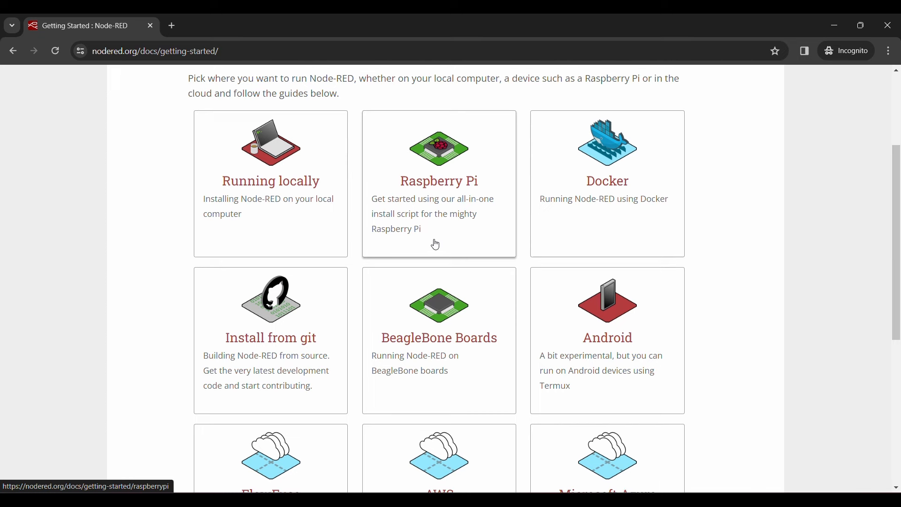
scroll(422, 211, up, 2)
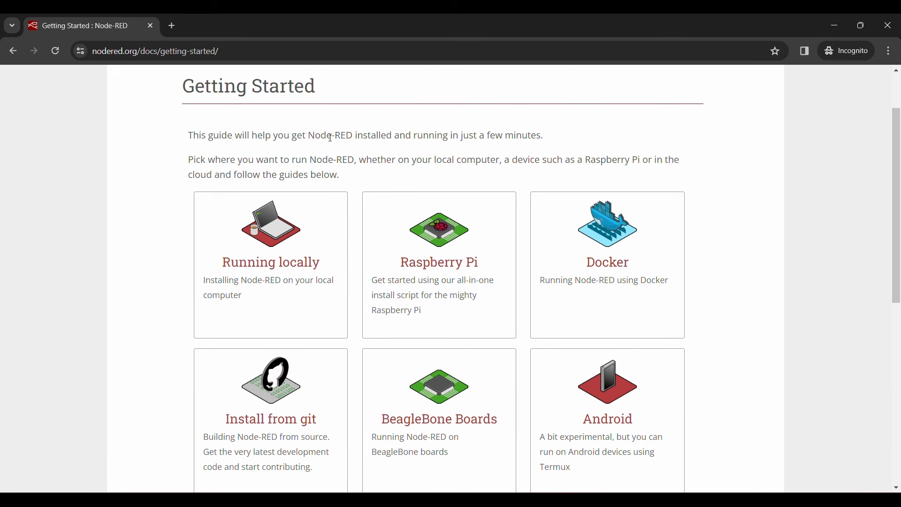
click(270, 296)
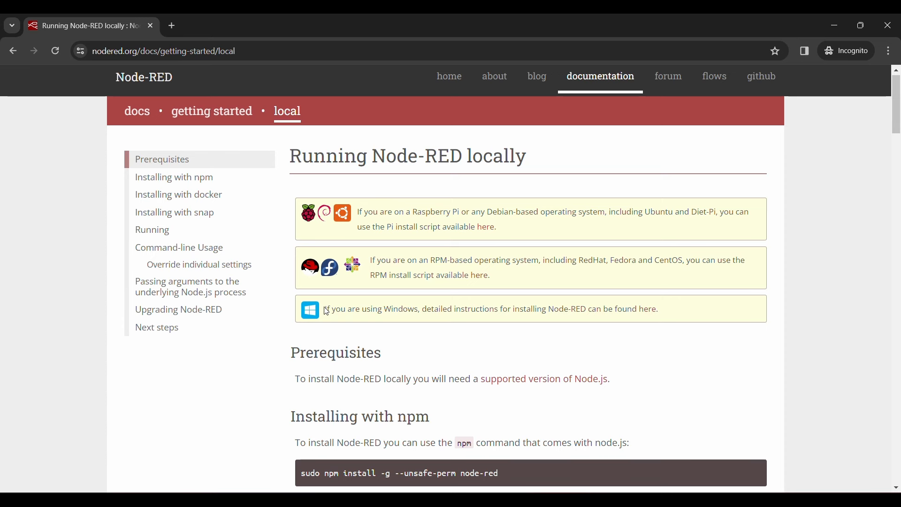
Step: Open the detailed instructions for installing Node-RED on Windows
drag(326, 309, 647, 324)
click(677, 315)
click(652, 314)
Step: Open the Node.js home page linked in the Install Node.js section in a separate tab
scroll(488, 227, down, 2)
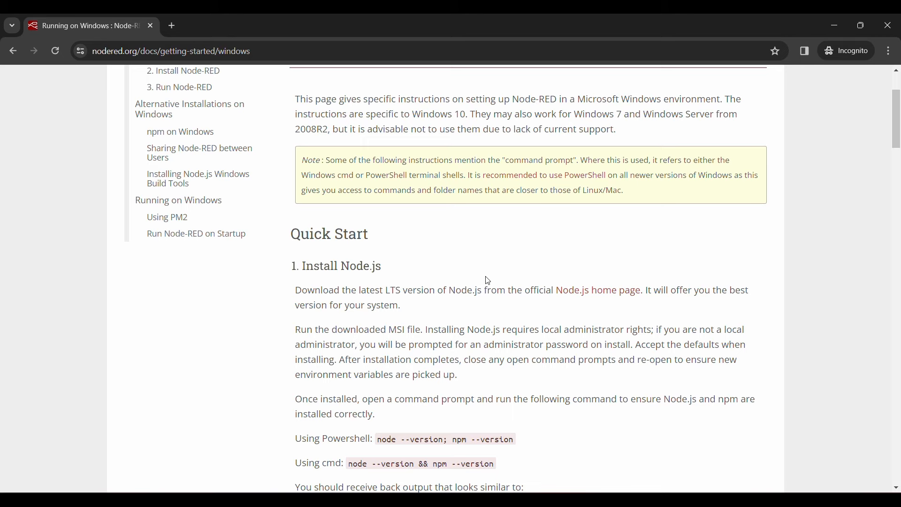
middle_click(566, 292)
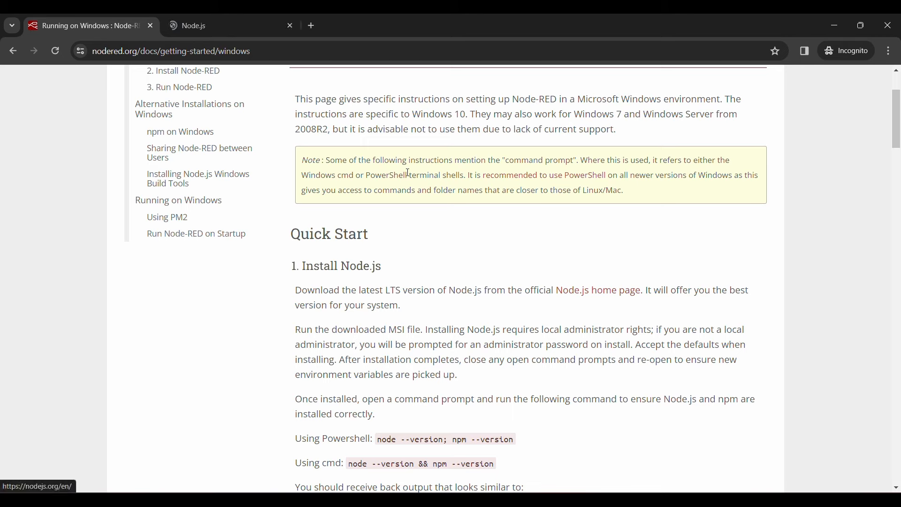
click(235, 28)
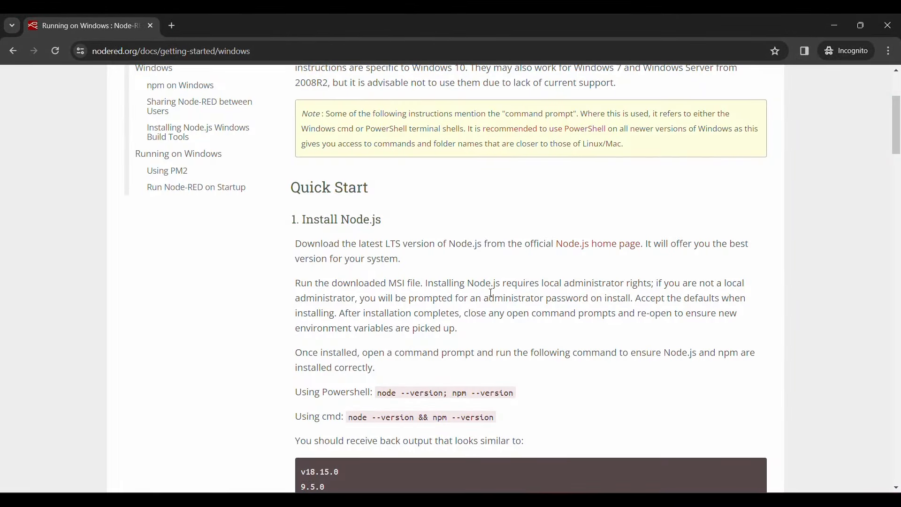
Step: Copy the PowerShell version check from the guide and run "node --version; npm --version" in Windows PowerShell
drag(378, 393, 520, 400)
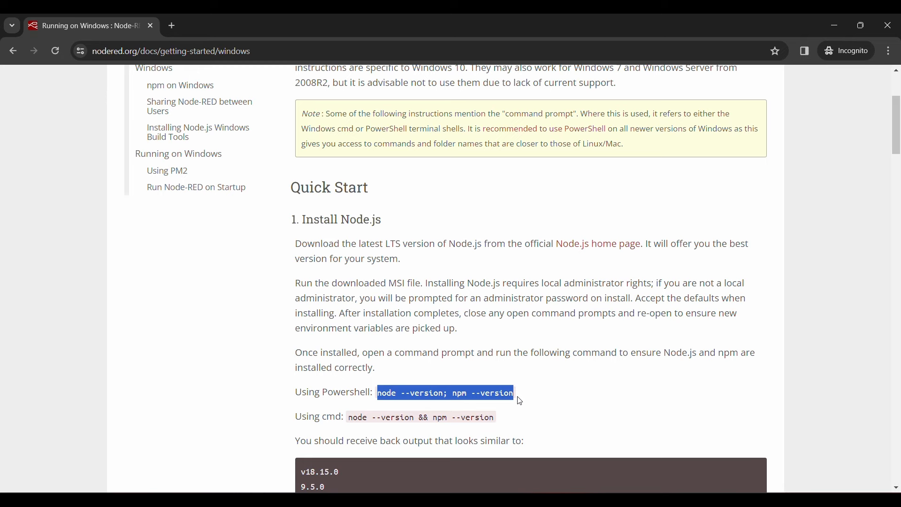
key(super)
text(power)
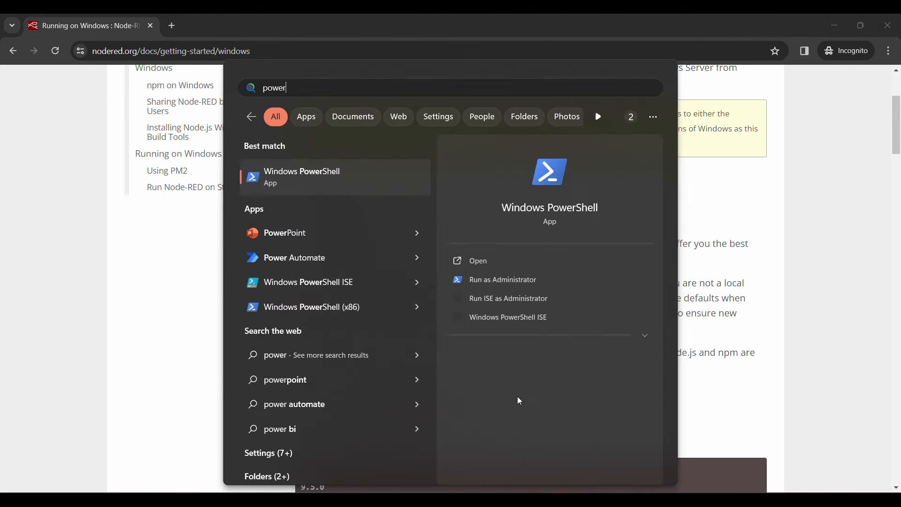
key(Return)
text(node --version; npm --version)
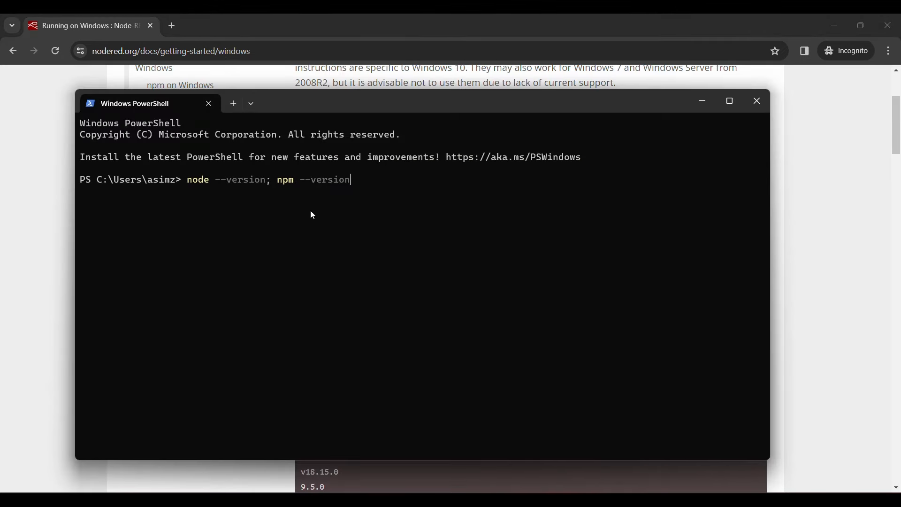
key(Return)
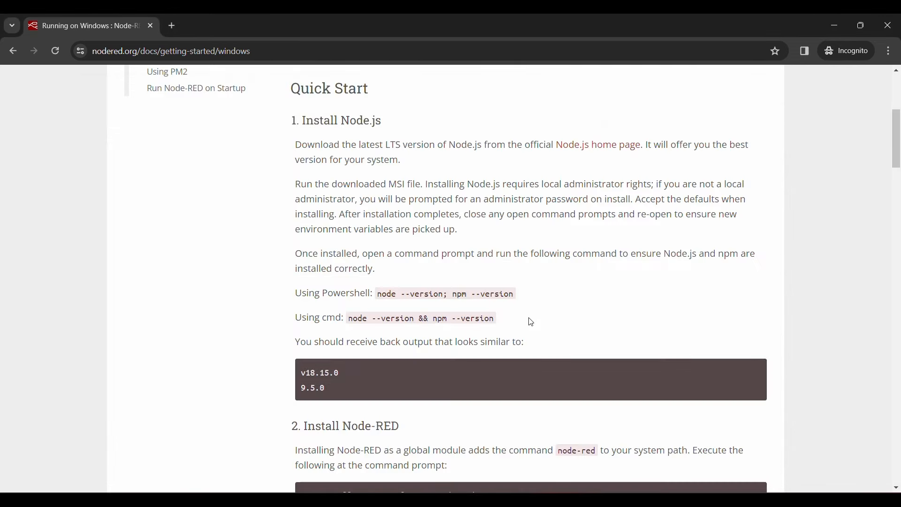
Step: Install Node-RED globally by running the guide's command "npm install -g --unsafe-perm node-red" in PowerShell
scroll(531, 322, down, 4)
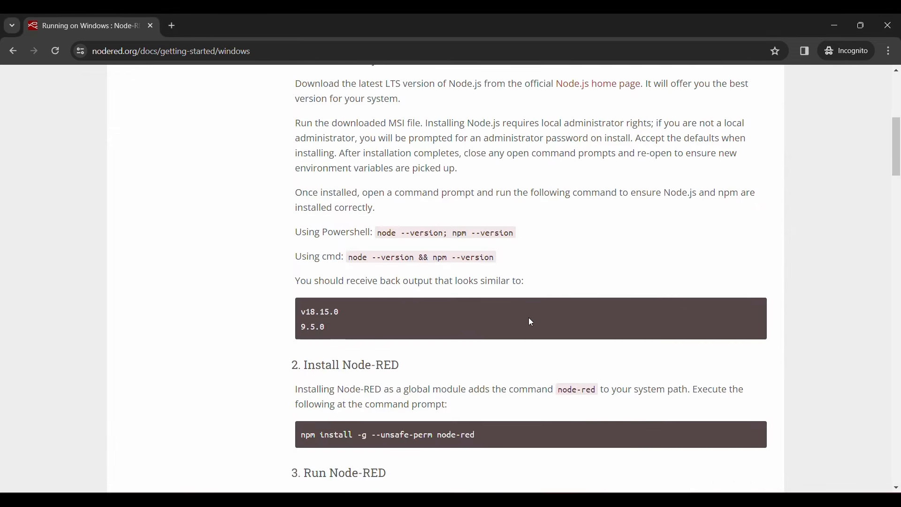
drag(482, 316, 300, 317)
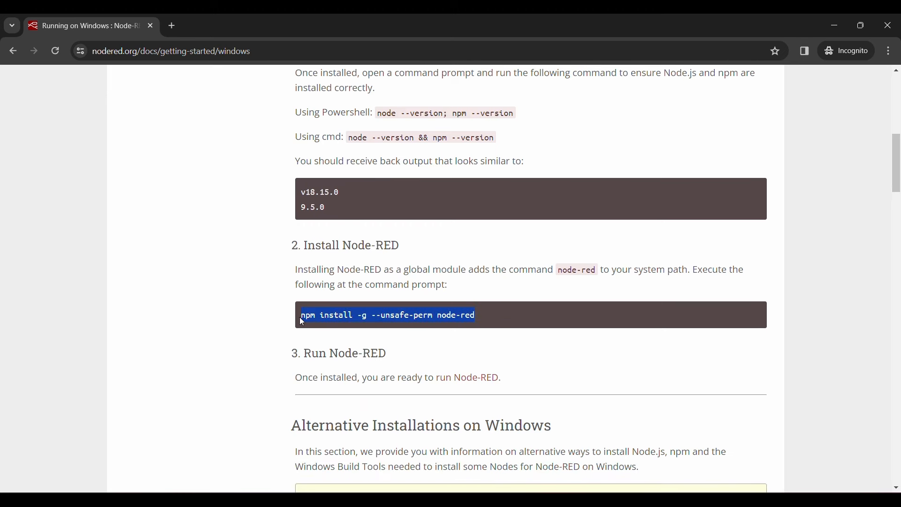
key(alt+Tab)
text(npm install -g --unsafe-perm node-red)
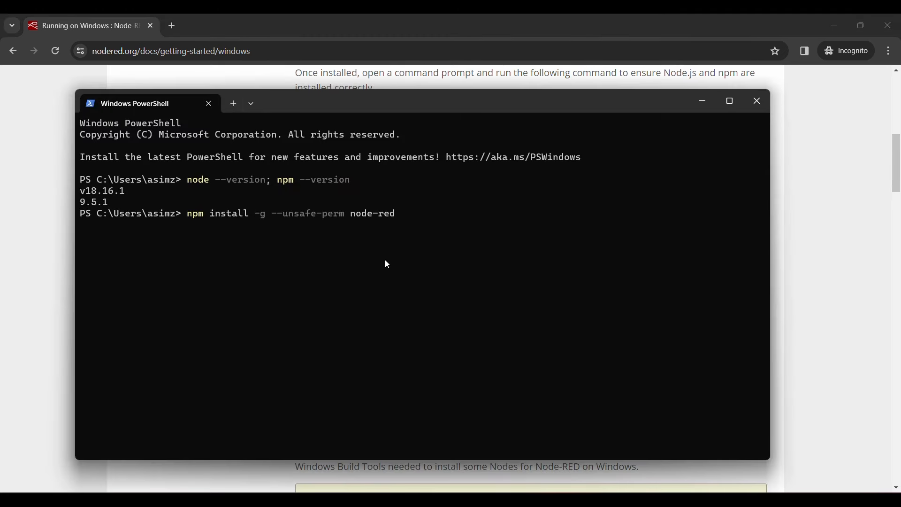
key(Return)
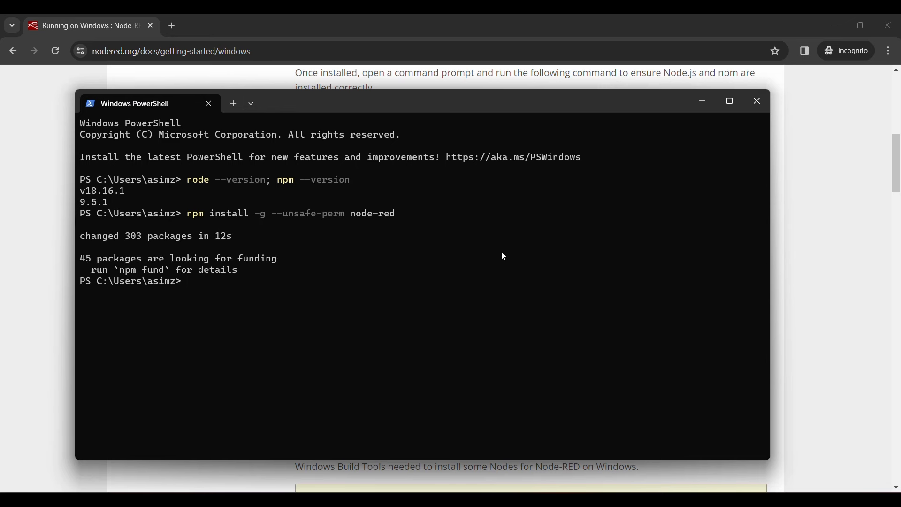
Step: Start the Node-RED server by running "node-red" in PowerShell and find its address in the startup log
text(node-red)
key(Return)
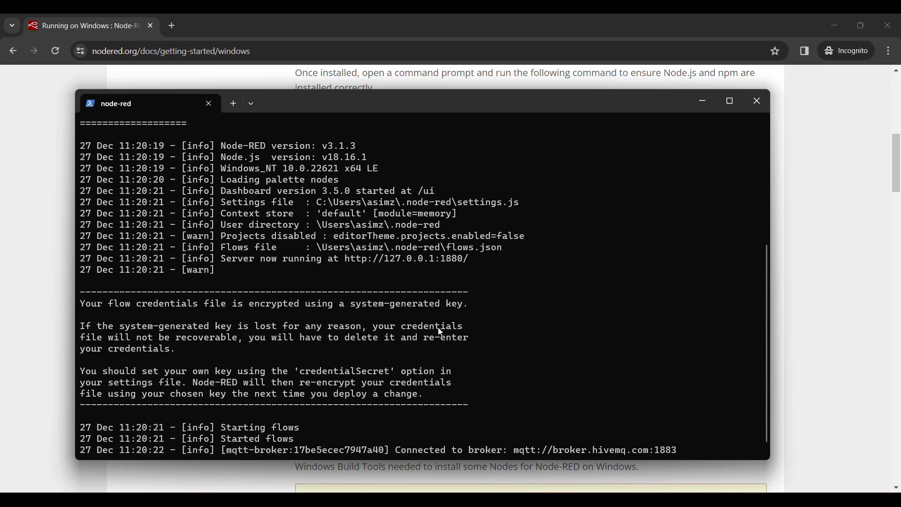
scroll(289, 303, up, 2)
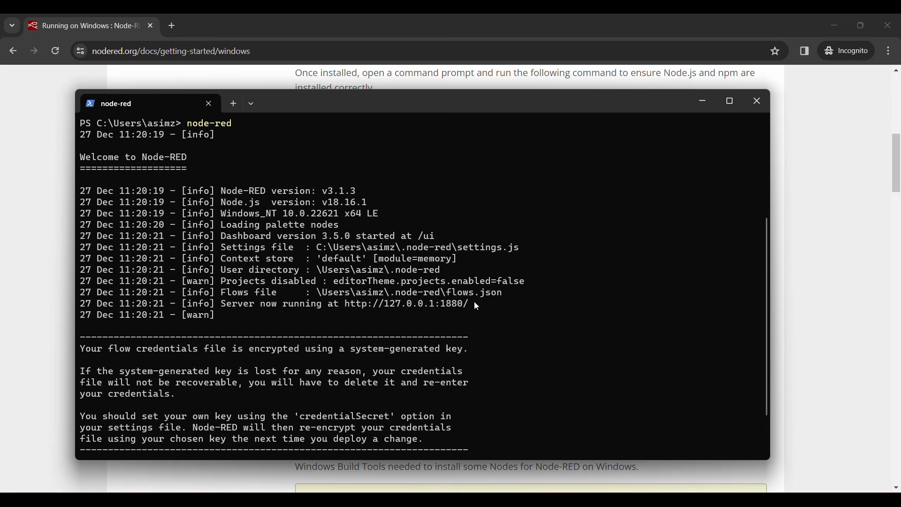
drag(474, 302, 345, 305)
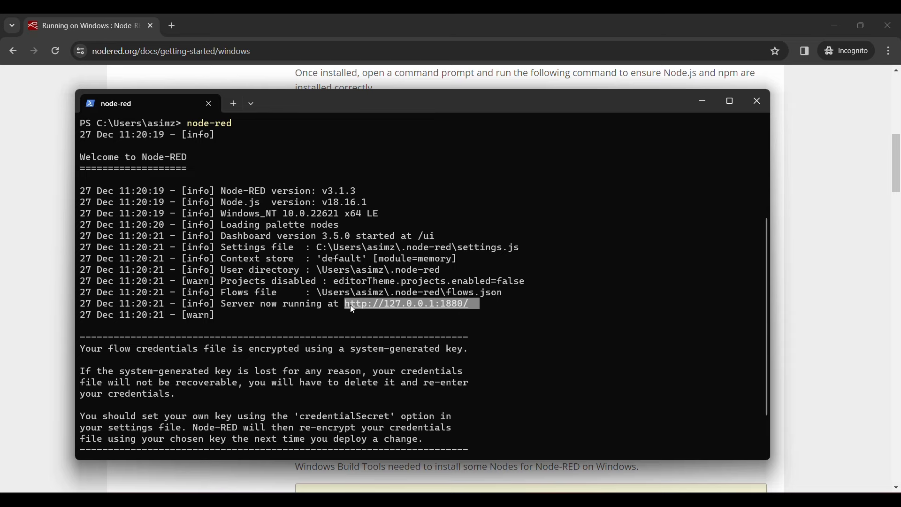
key(ctrl+c)
click(172, 25)
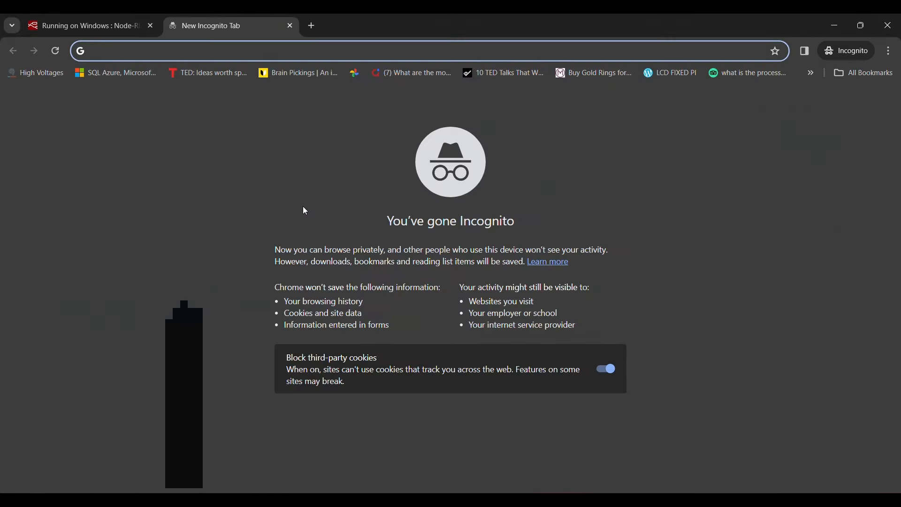
key(ctrl+v)
key(Return)
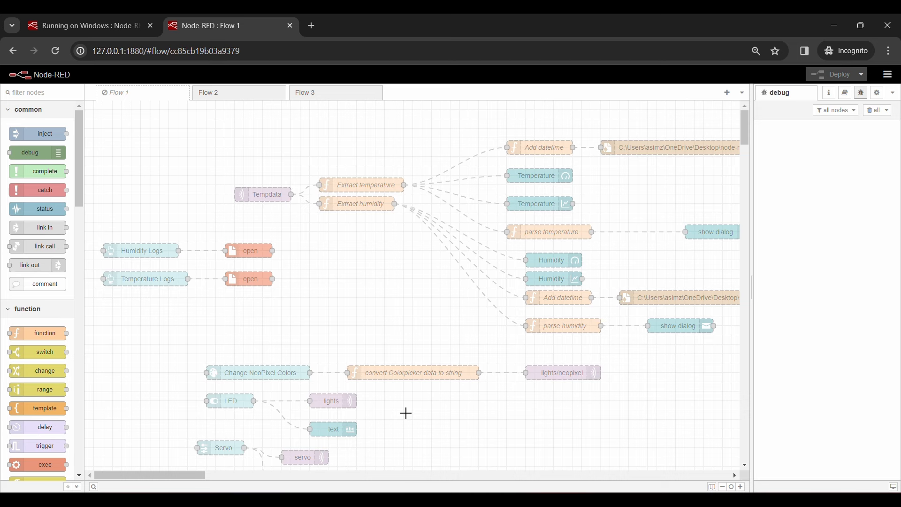
Step: Open the dashboard at 127.0.0.1:1880/ui and look over its gauges, charts and device controls
drag(241, 51, 156, 52)
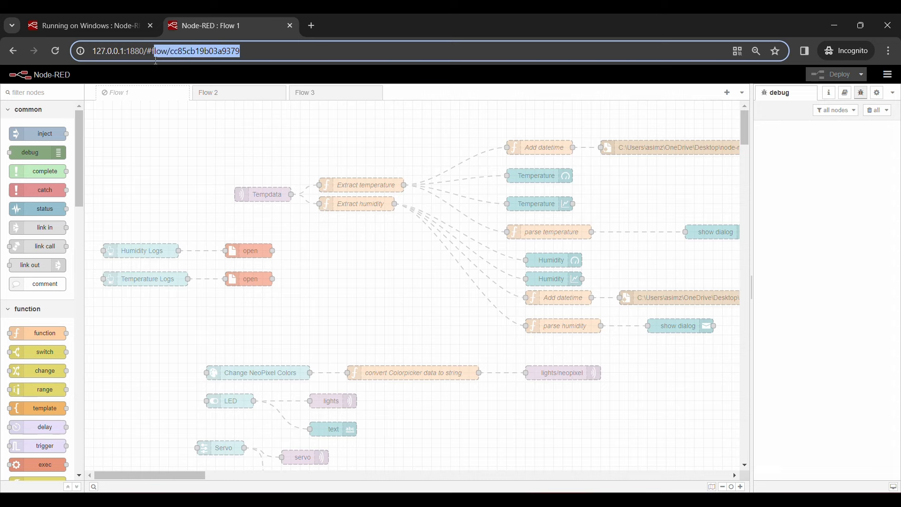
key(BackSpace)
key(BackSpace)
text(ui)
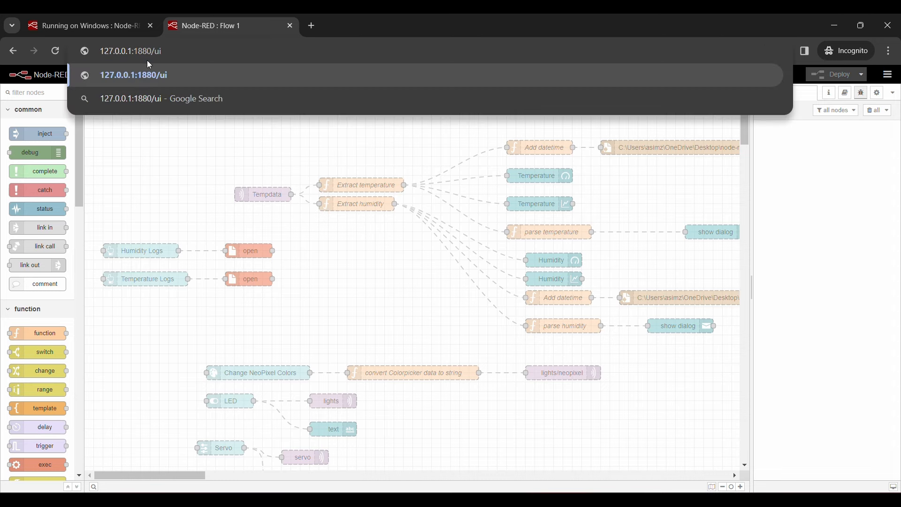
key(Return)
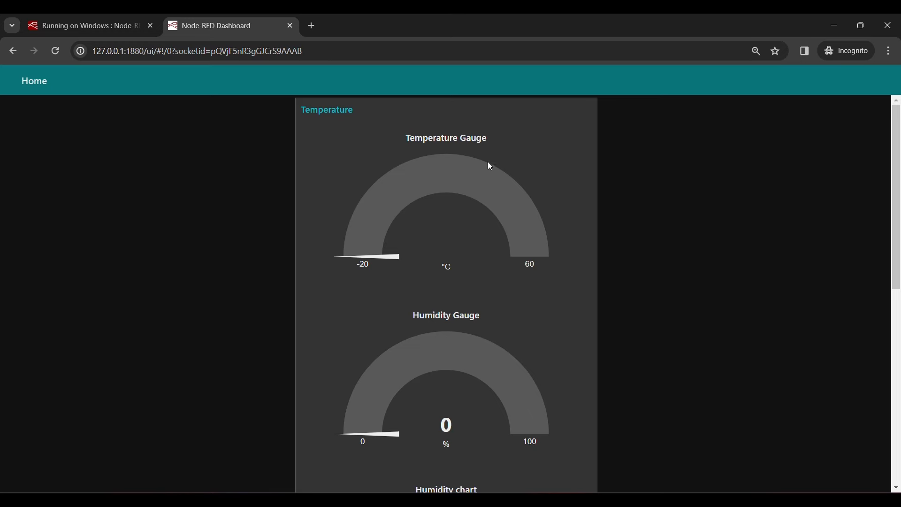
scroll(447, 253, down, 9)
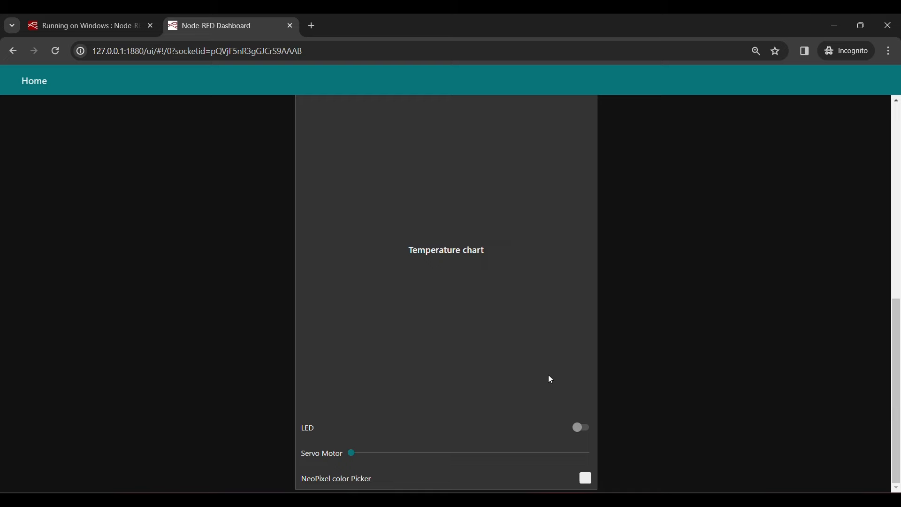
scroll(551, 380, up, 9)
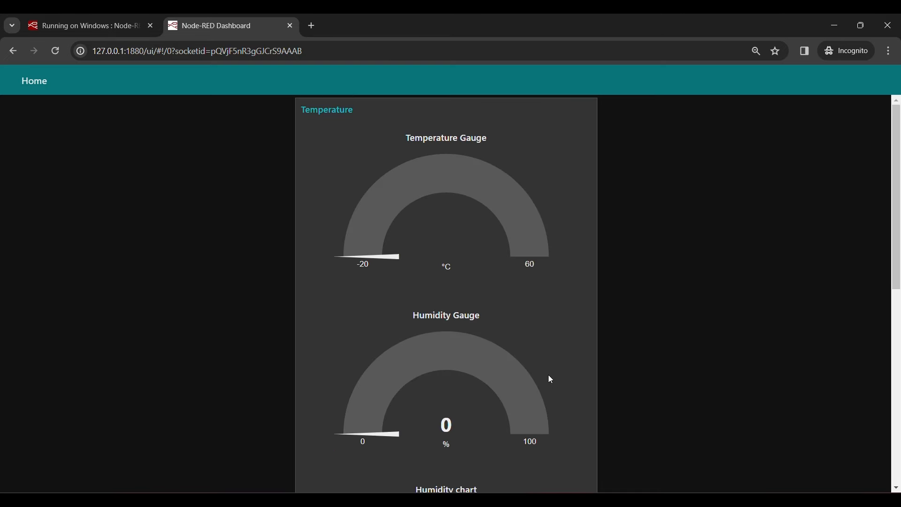
Step: Return to the flow editor, open Flow 2 and look through the available nodes in the palette
click(13, 50)
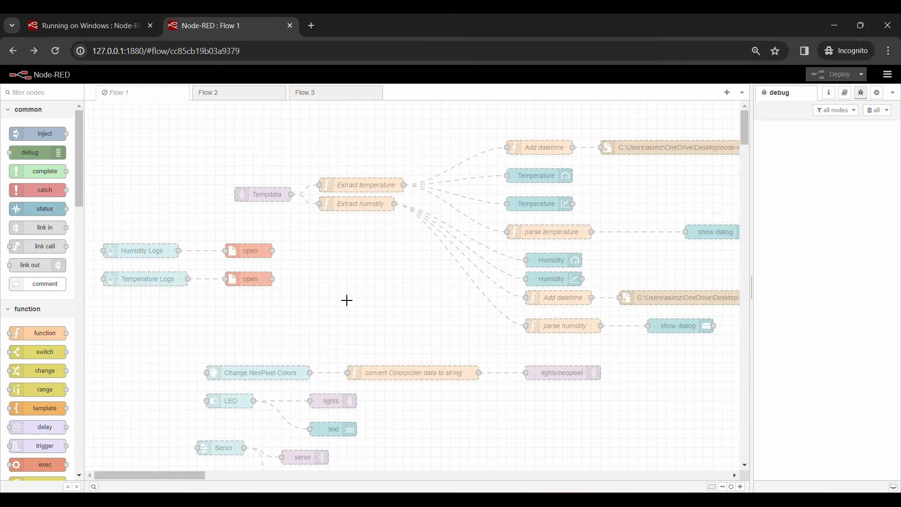
click(224, 103)
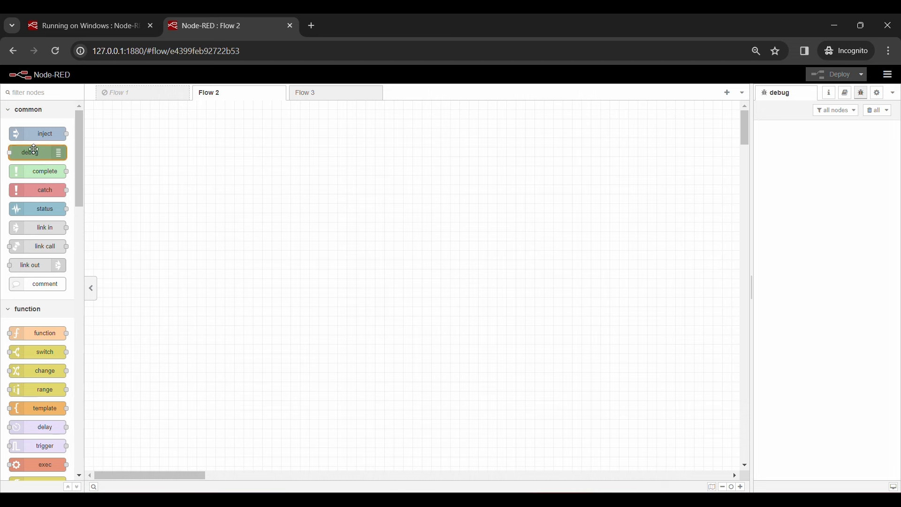
scroll(34, 339, down, 1)
scroll(34, 339, down, 4)
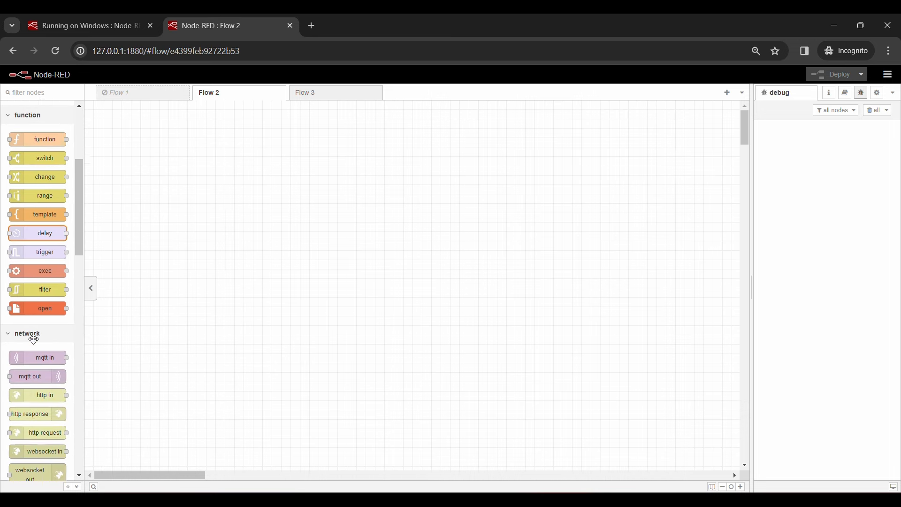
scroll(34, 336, up, 6)
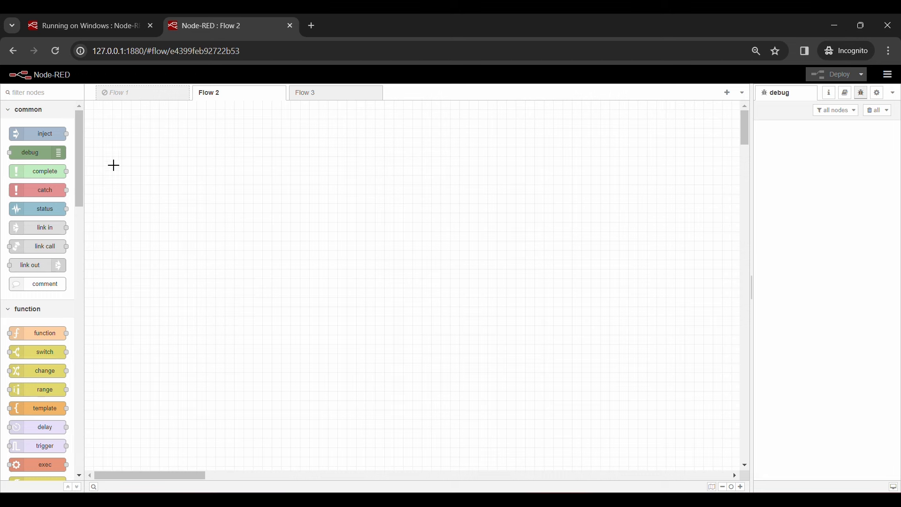
Step: Add an inject node and a debug node to Flow 2 and wire the inject output to the debug input
drag(42, 135, 264, 235)
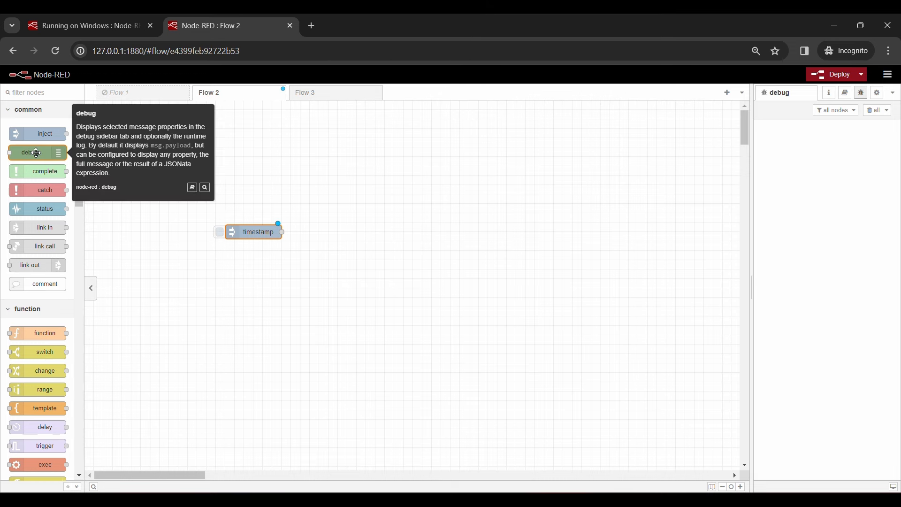
drag(32, 153, 359, 232)
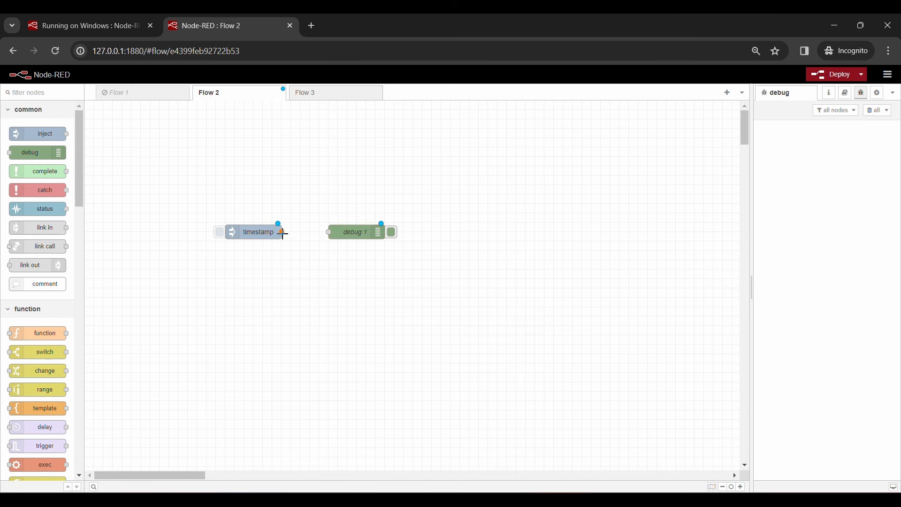
drag(283, 233, 330, 232)
Step: Deploy the flow, trigger the timestamp inject node and check its message in the debug output
click(220, 233)
click(835, 78)
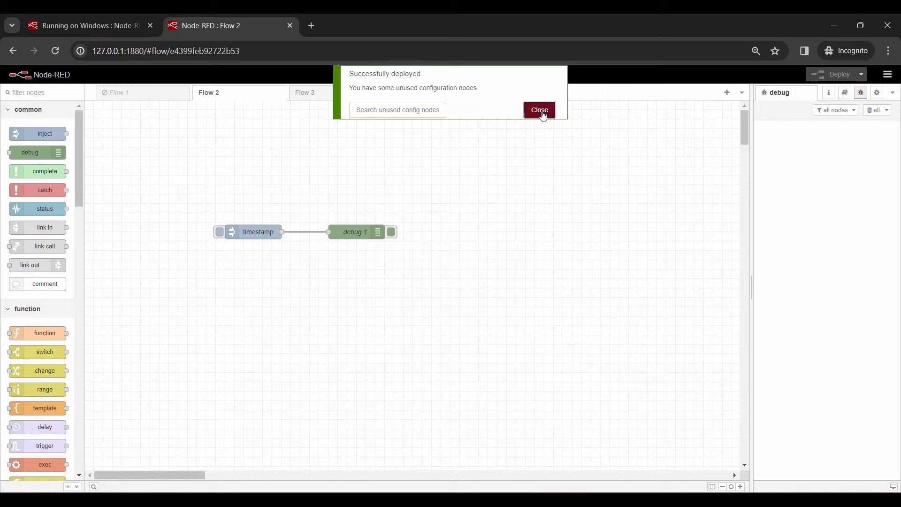
click(220, 233)
drag(853, 147, 759, 147)
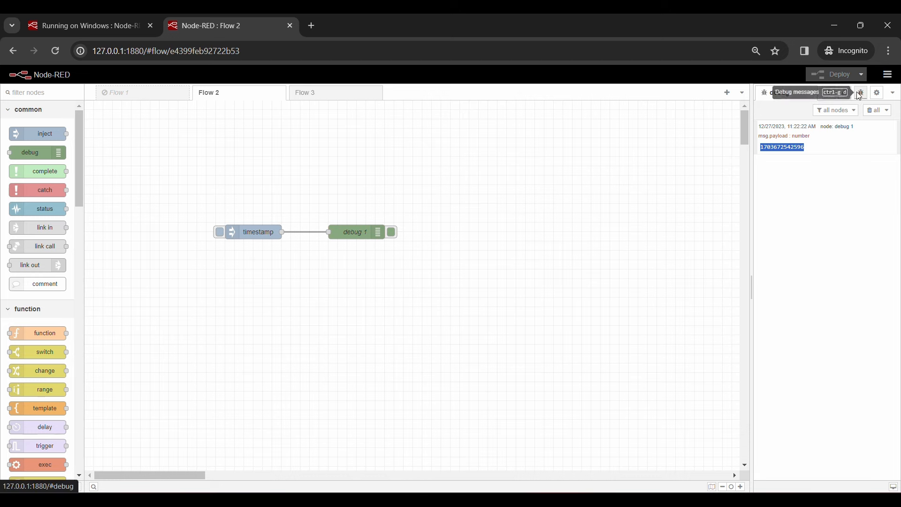
drag(796, 95, 266, 233)
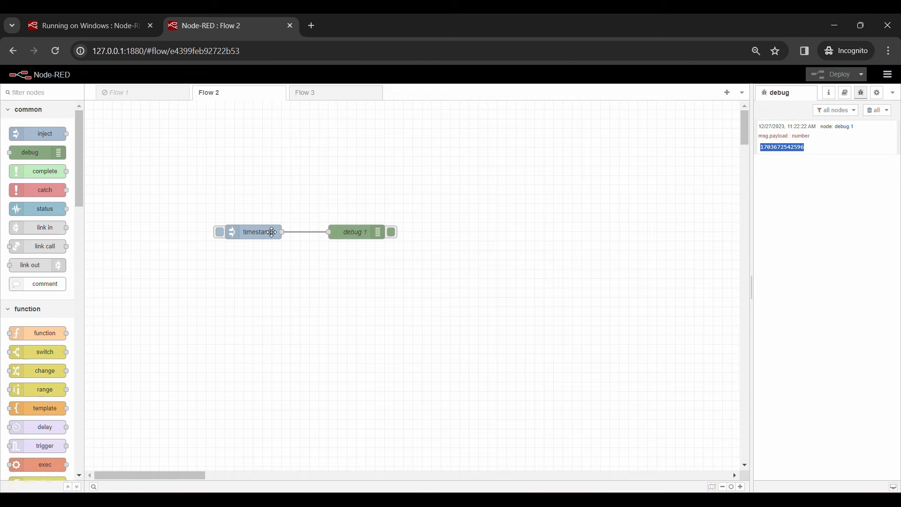
Step: Name the inject node "Input" and set its payload to the string "Hello world!"
click(261, 233)
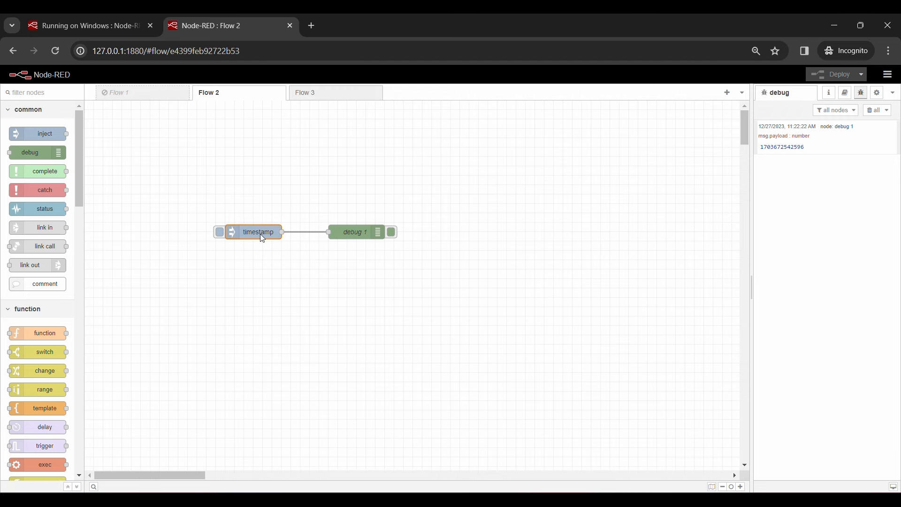
double_click(261, 235)
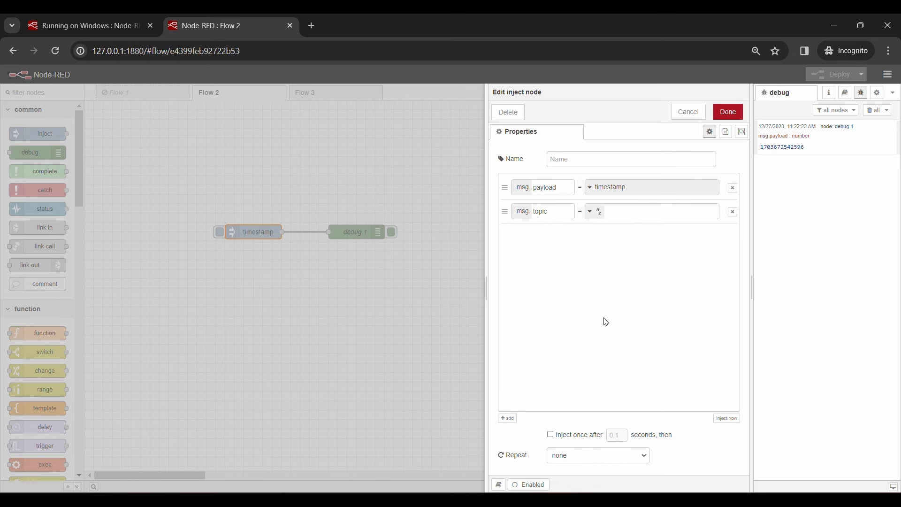
click(568, 158)
click(616, 186)
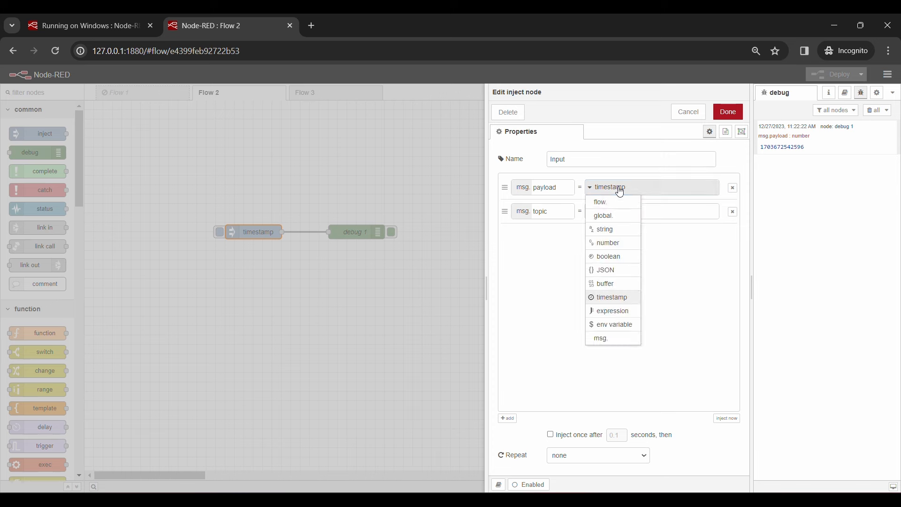
click(618, 230)
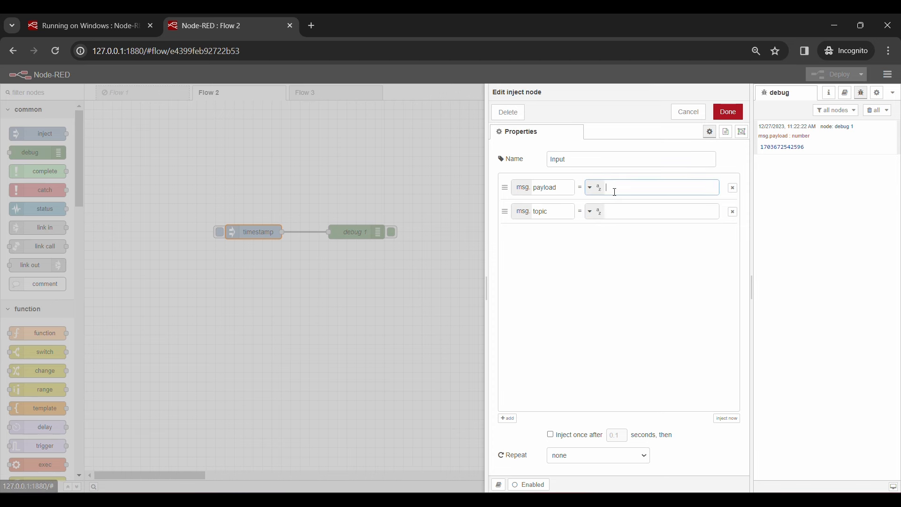
click(728, 112)
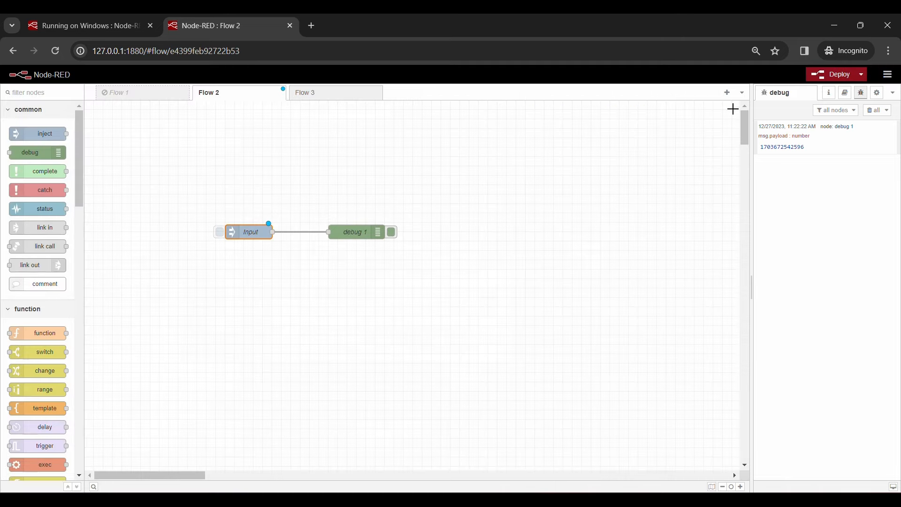
Step: Deploy the changed flow, trigger the Input node and check the string it sends to the debug output
click(835, 83)
click(539, 108)
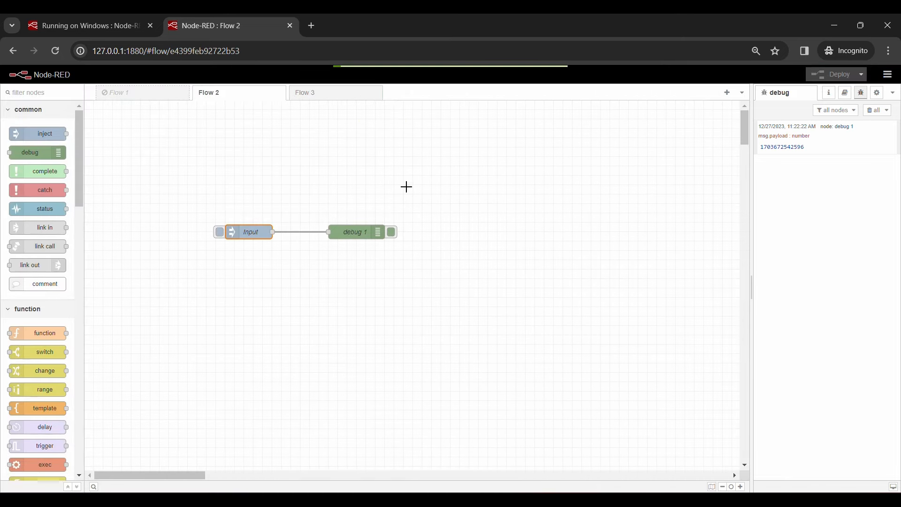
click(221, 235)
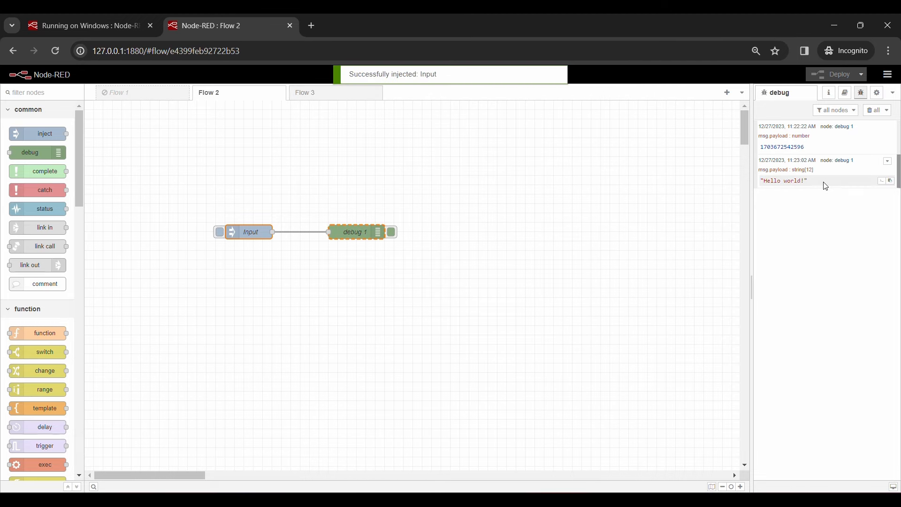
drag(825, 184, 761, 189)
click(544, 237)
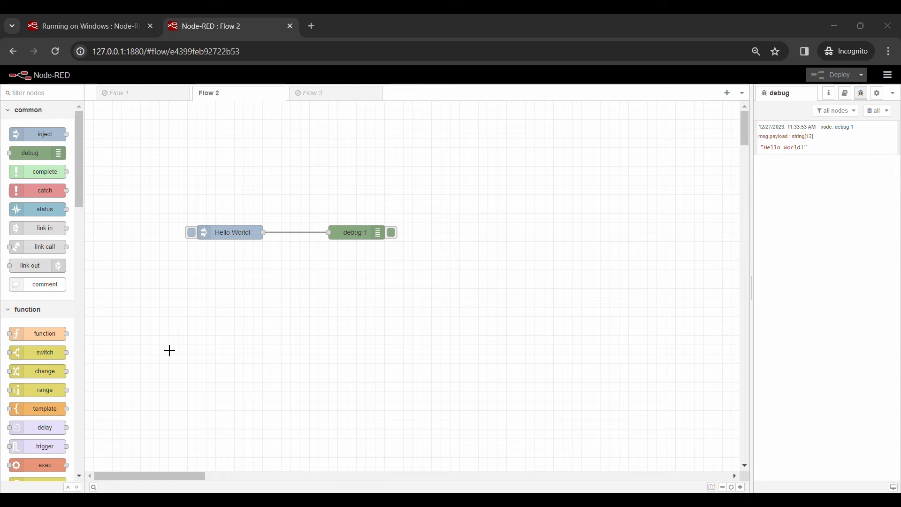
Step: Open the palette manager and search the installable modules for "node-red-contrib-open"
scroll(64, 312, down, 3)
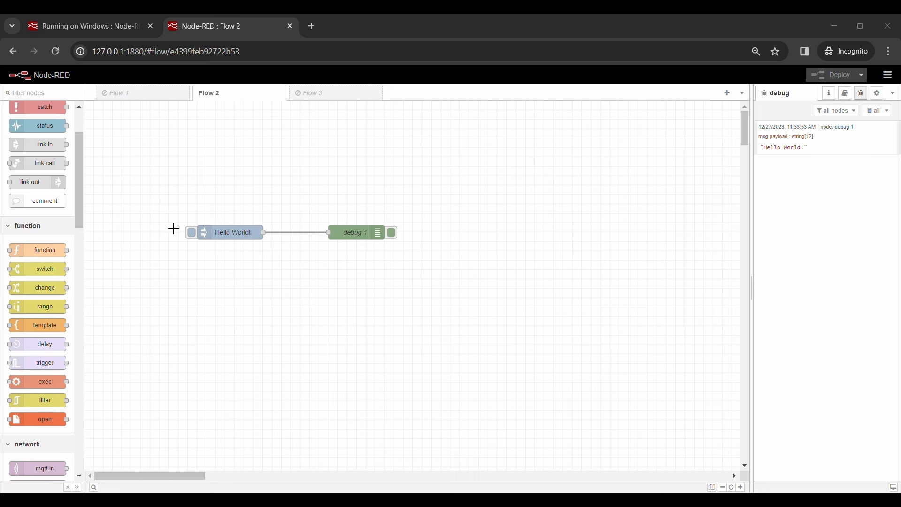
click(888, 77)
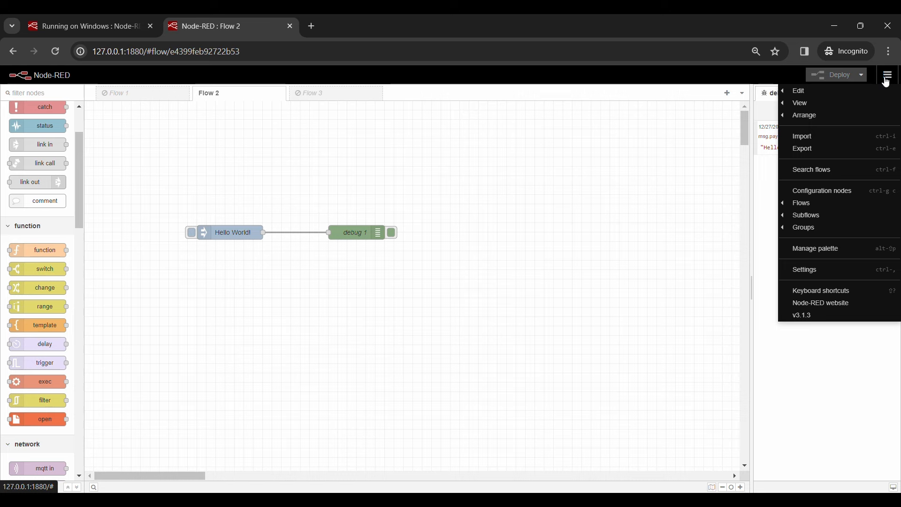
click(829, 255)
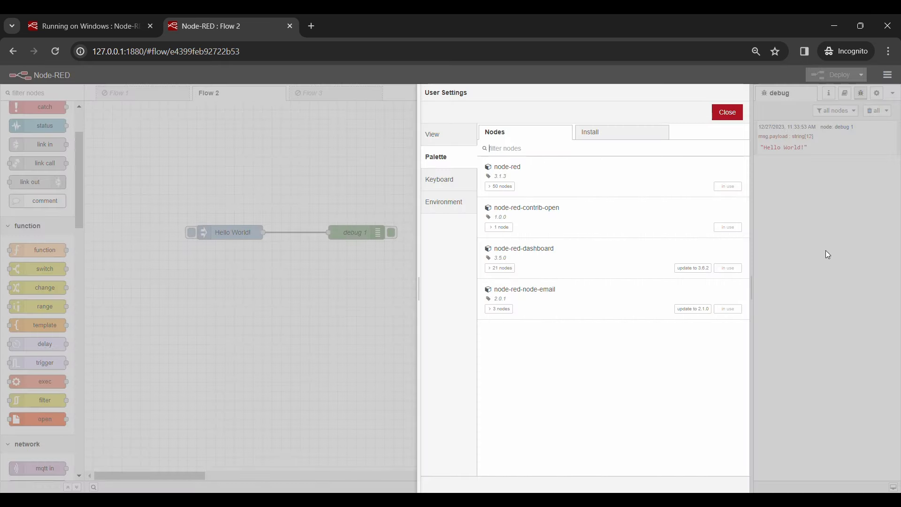
click(613, 138)
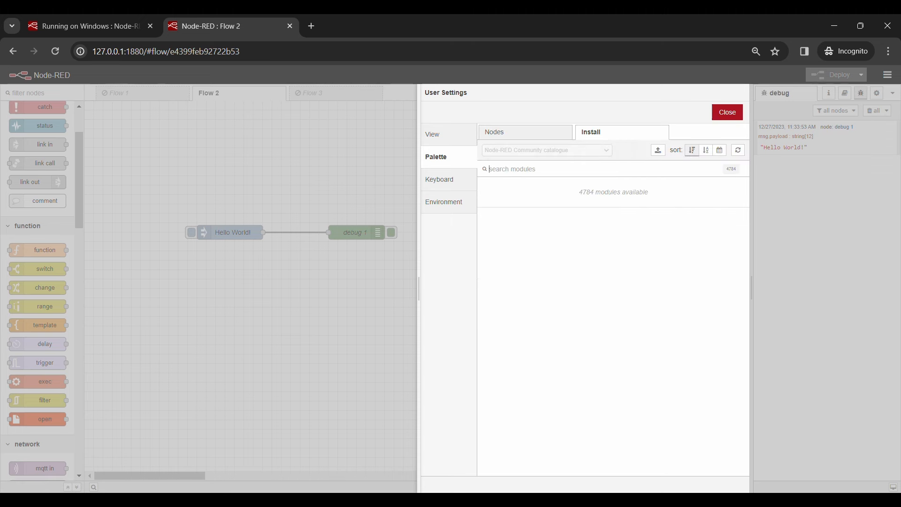
text(node-red-contrib)
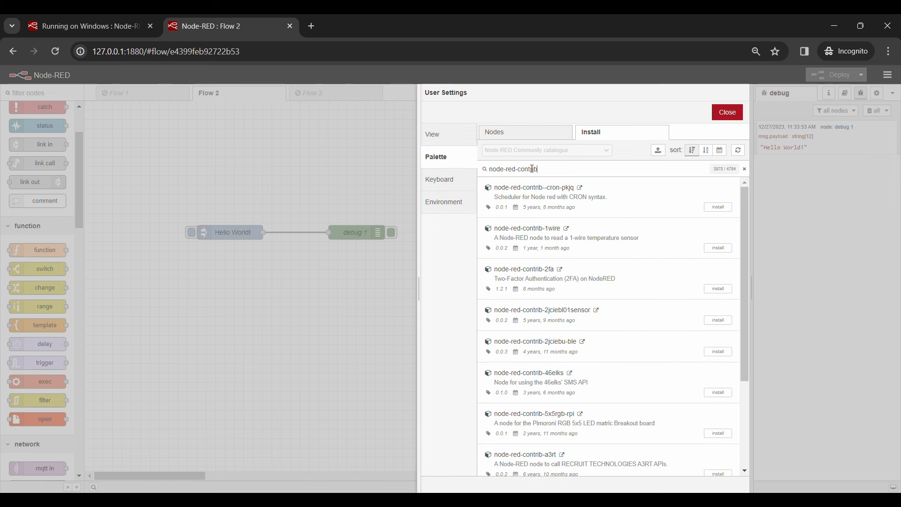
text(-open)
drag(560, 187, 501, 195)
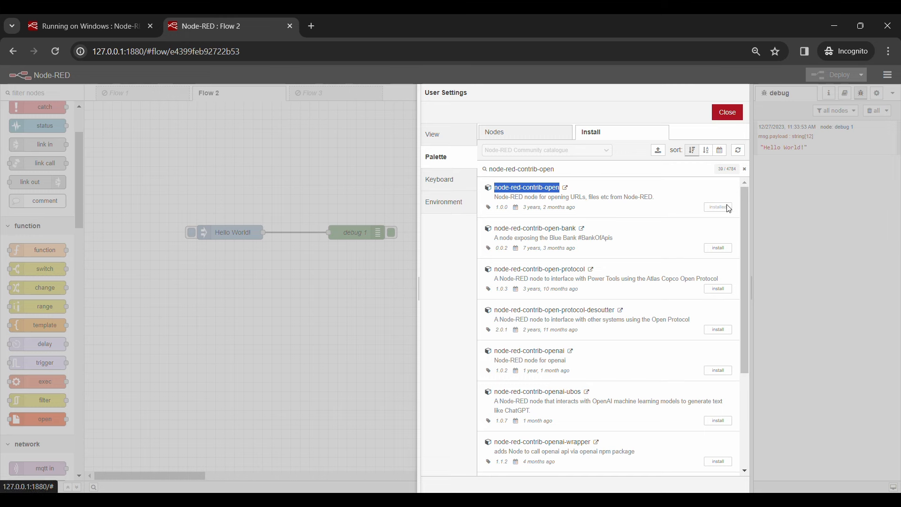
Step: Search the installable modules for "node-red-dashboard", close the settings and locate the dashboard nodes in the palette
drag(557, 169, 519, 170)
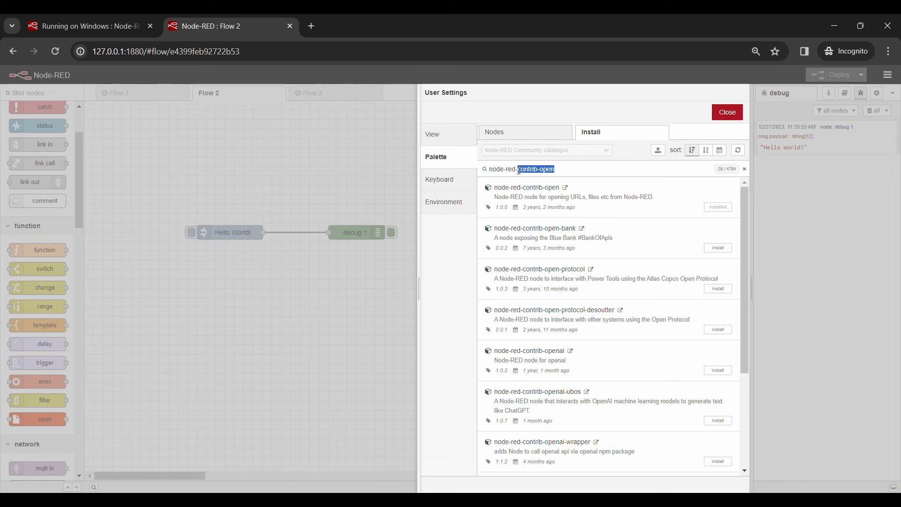
key(BackSpace)
text(dashboard)
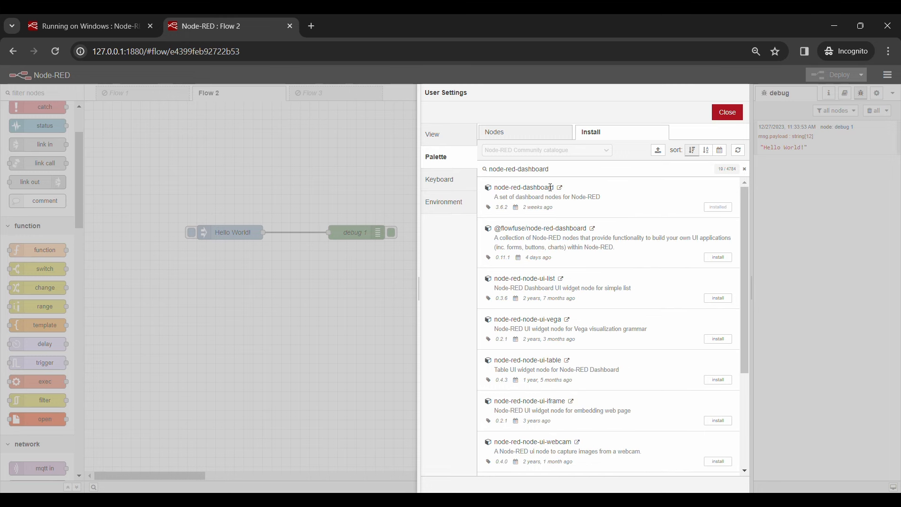
drag(551, 187, 498, 188)
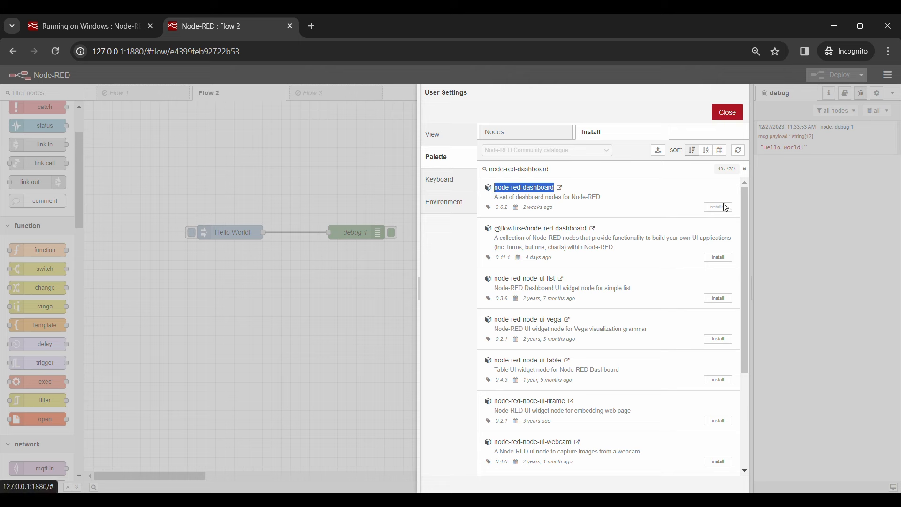
click(729, 113)
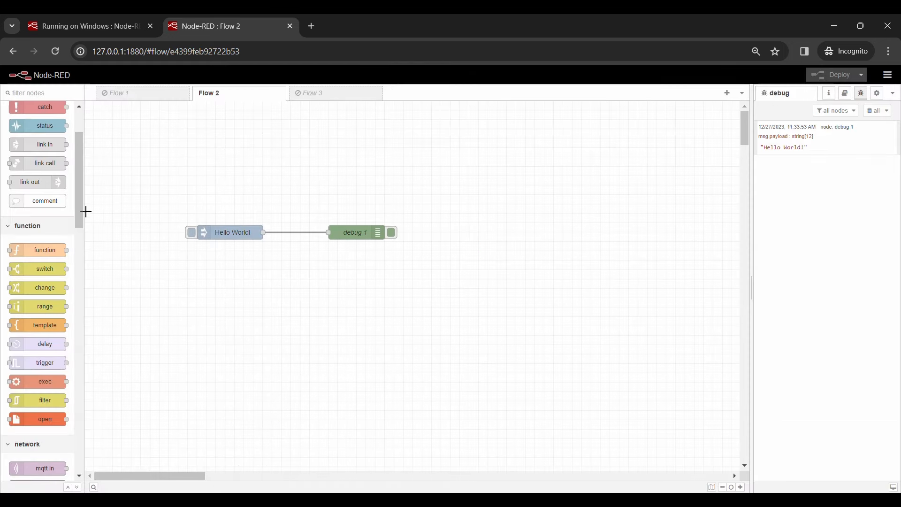
drag(77, 150, 96, 419)
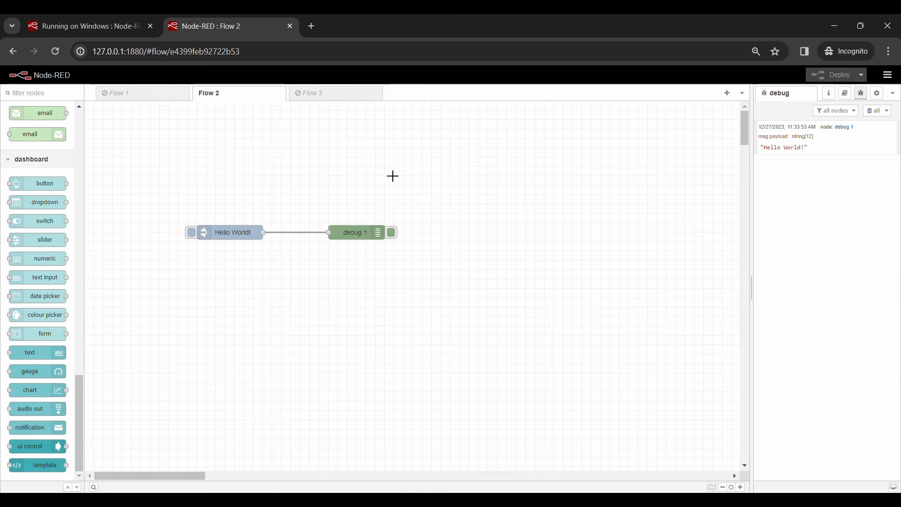
Step: Delete the Hello World! and debug 1 nodes from Flow 2 and deploy the emptied flow
drag(418, 176, 176, 265)
key(Delete)
key(ctrl+d)
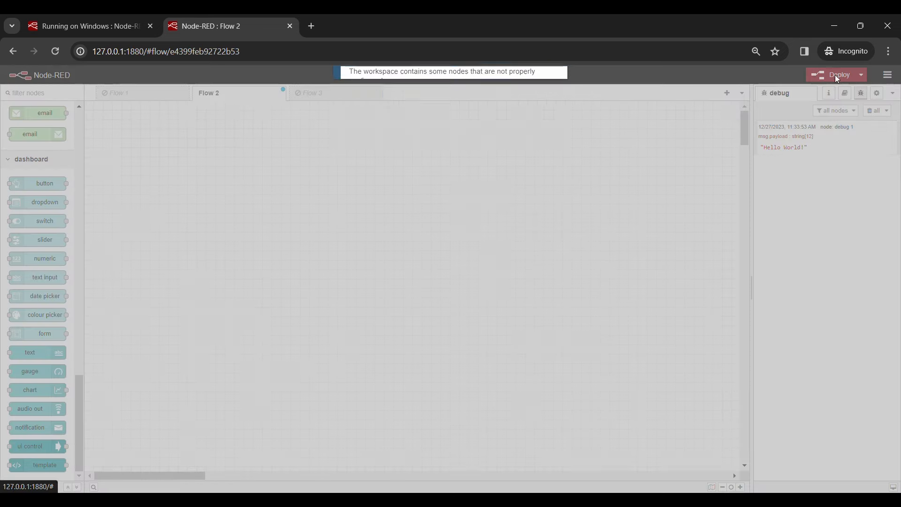
click(516, 134)
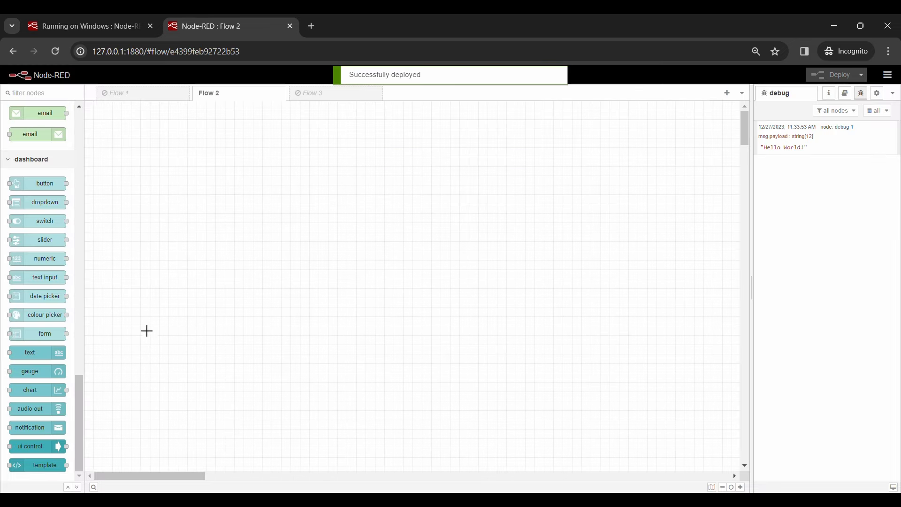
Step: Place two gauge, two chart and two button dashboard nodes in Flow 2, stacked by type
drag(35, 371, 399, 195)
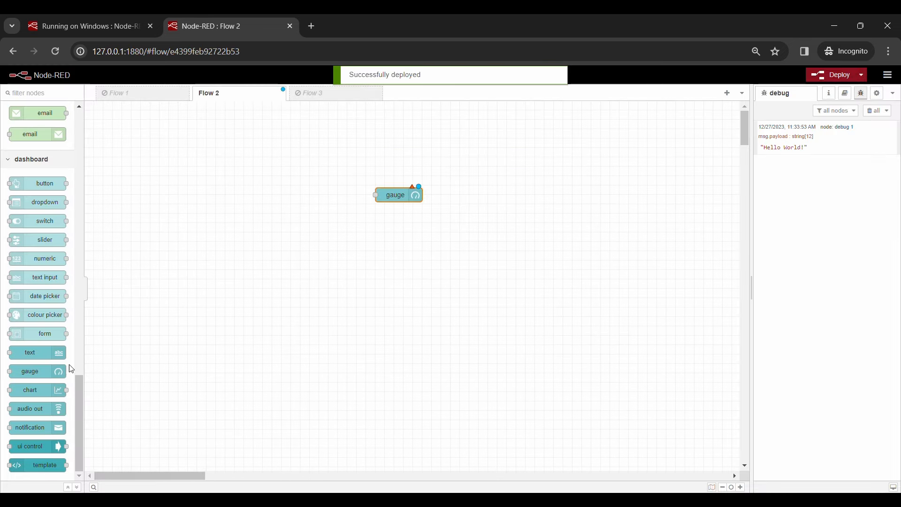
drag(68, 370, 399, 214)
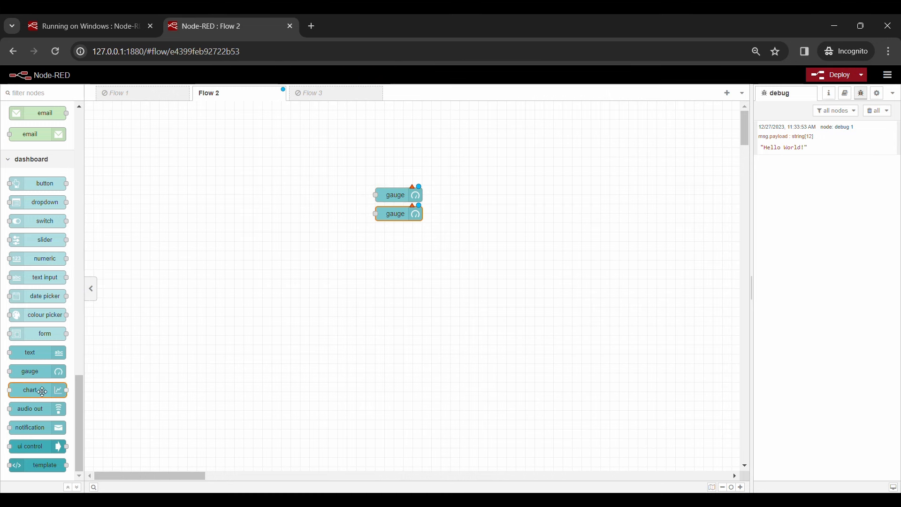
drag(41, 391, 438, 255)
drag(41, 391, 415, 274)
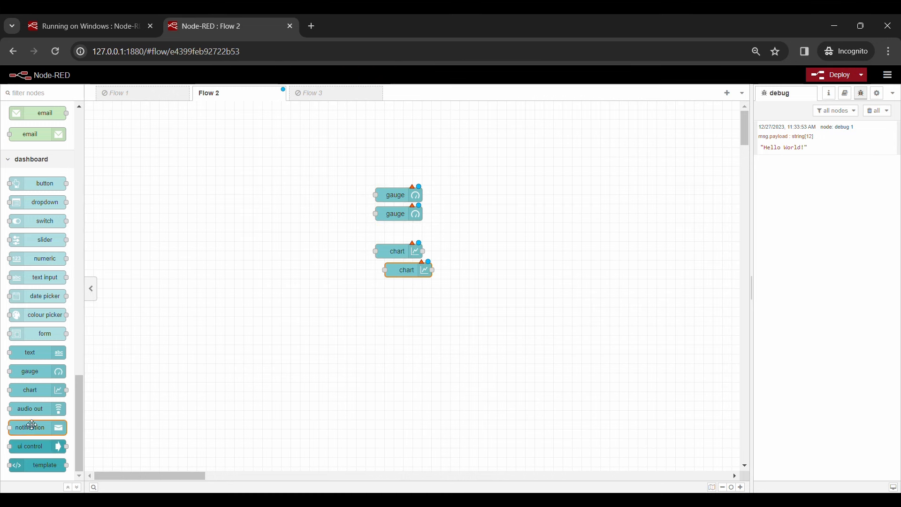
drag(37, 183, 396, 322)
drag(396, 322, 396, 320)
drag(37, 184, 395, 337)
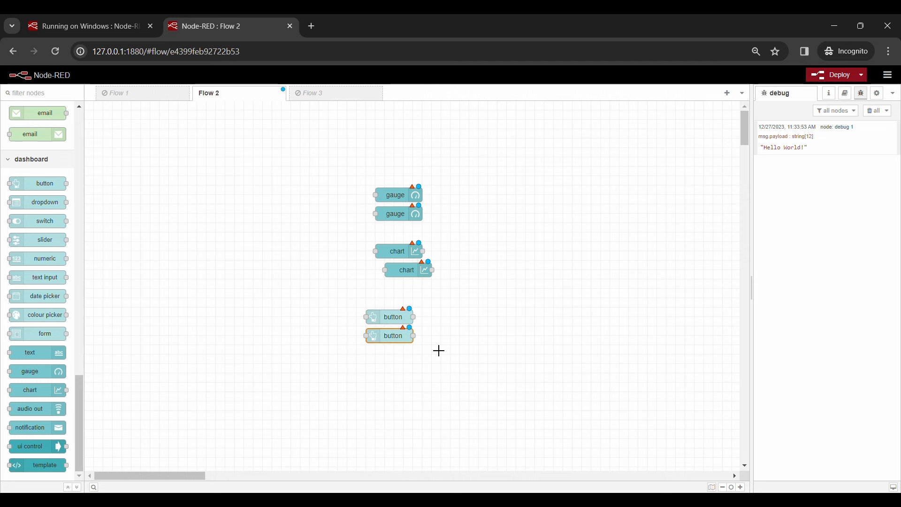
Step: Open the upper gauge node for editing and set its label to "Temperature Gauge"
click(399, 197)
double_click(399, 196)
double_click(604, 225)
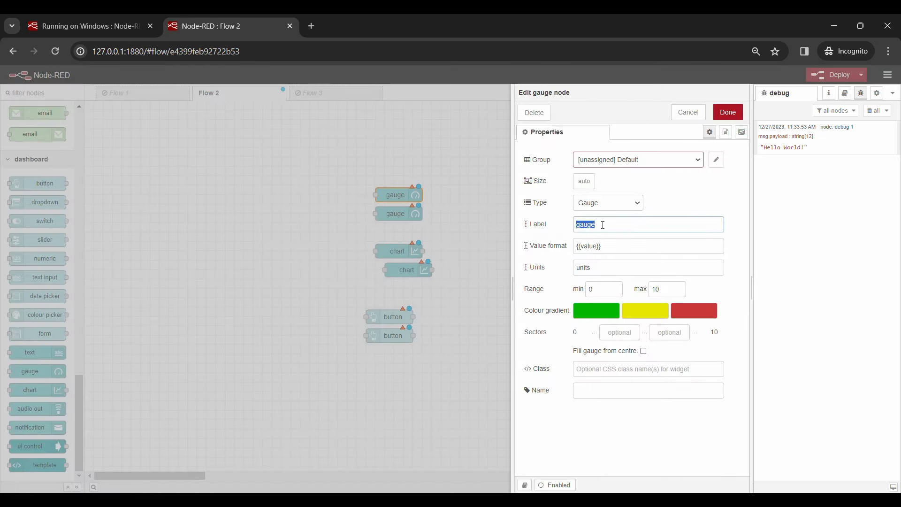
text(Temperature Gau)
Step: Create a dashboard group named "Our Dashboard" on the Home tab and save the Temperature Gauge node with it
click(717, 160)
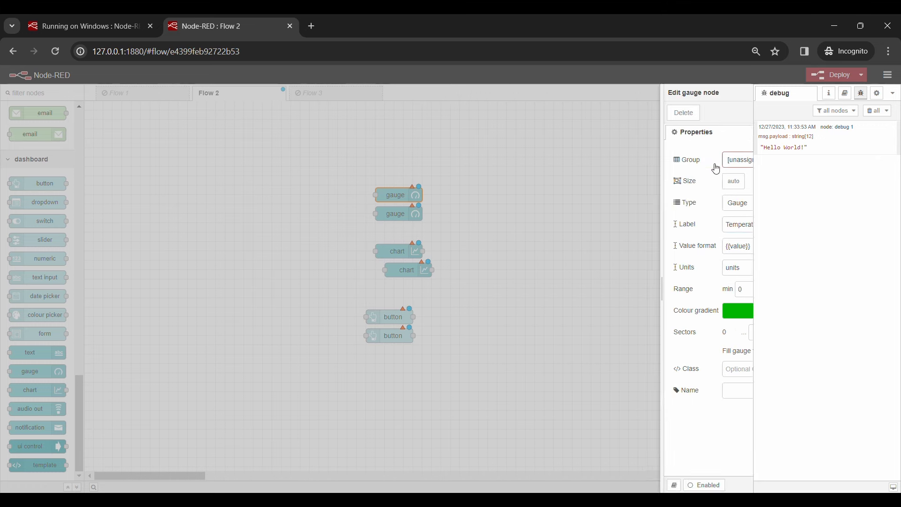
double_click(621, 158)
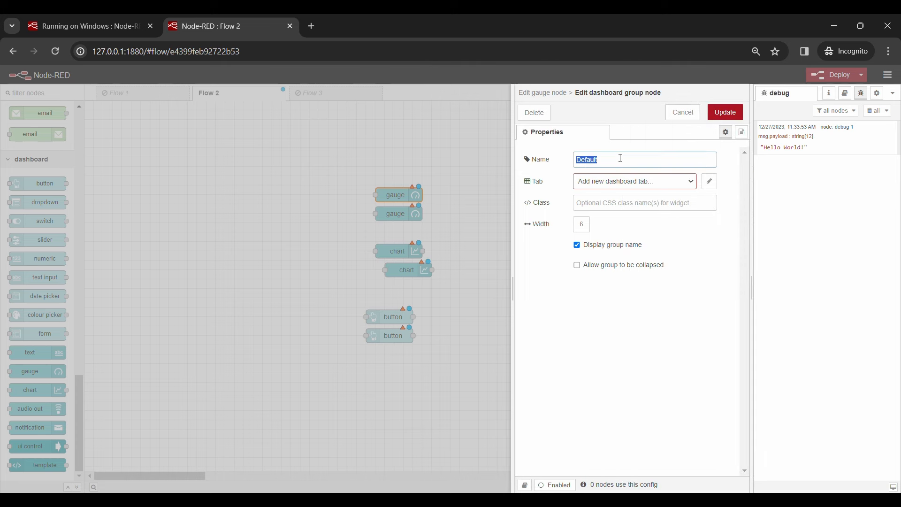
text(Our Dashboard)
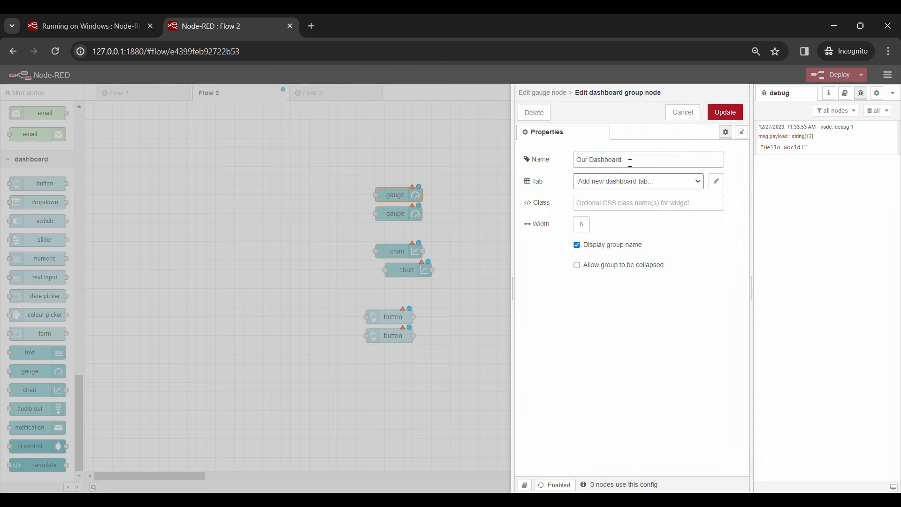
click(654, 183)
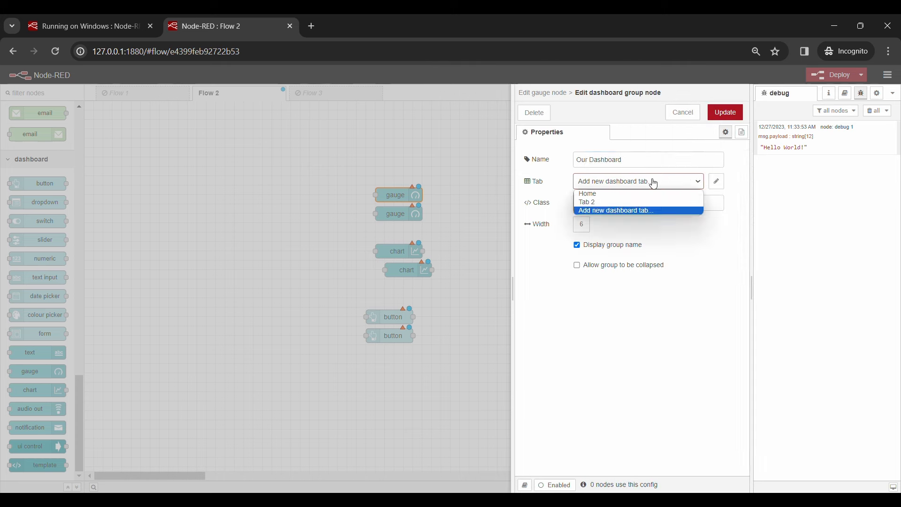
click(609, 197)
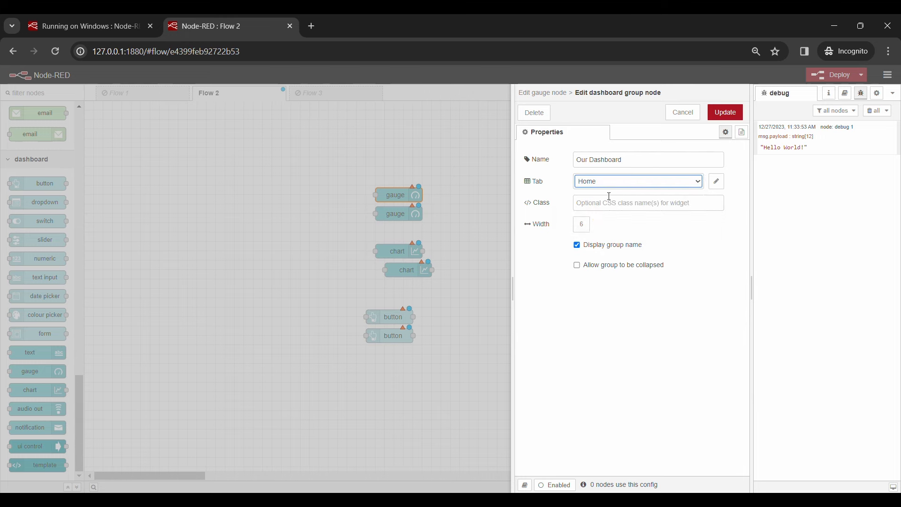
click(728, 117)
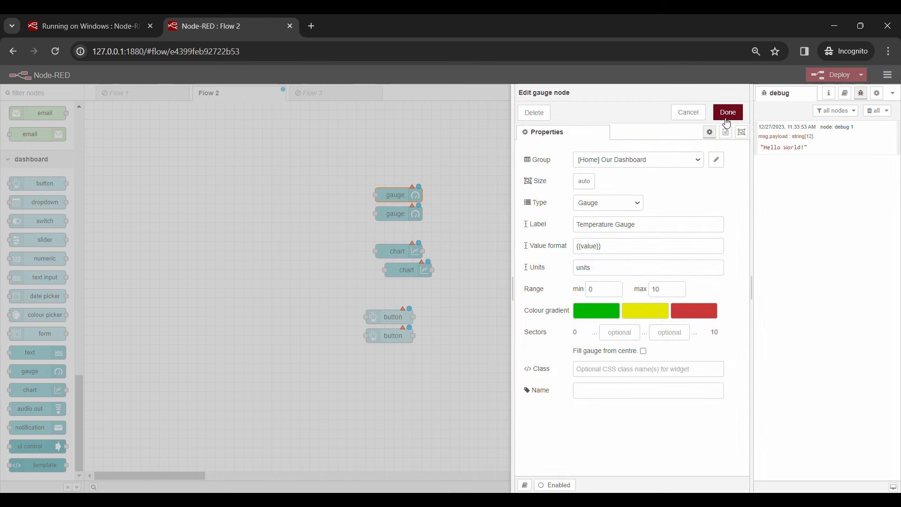
click(727, 117)
Step: Assign the second gauge node to the [Home] Our Dashboard group and label it "Humidity Gauge"
double_click(398, 214)
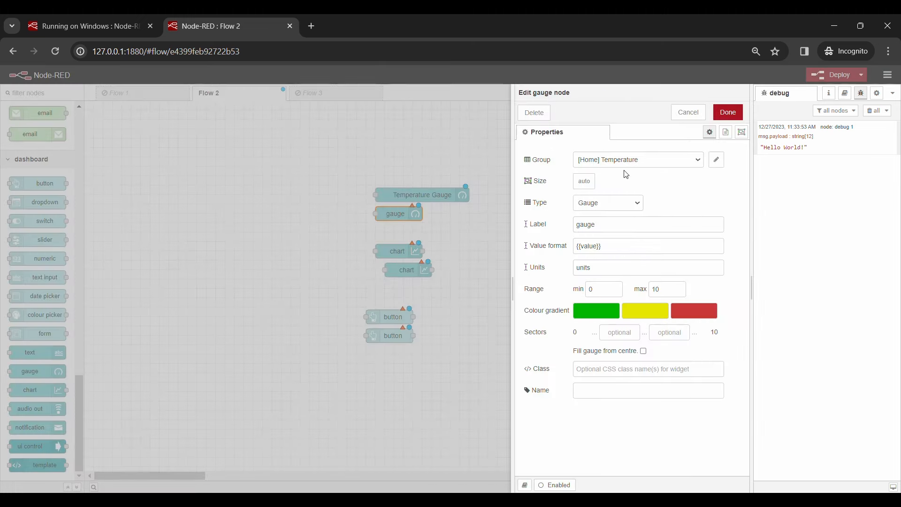
click(672, 160)
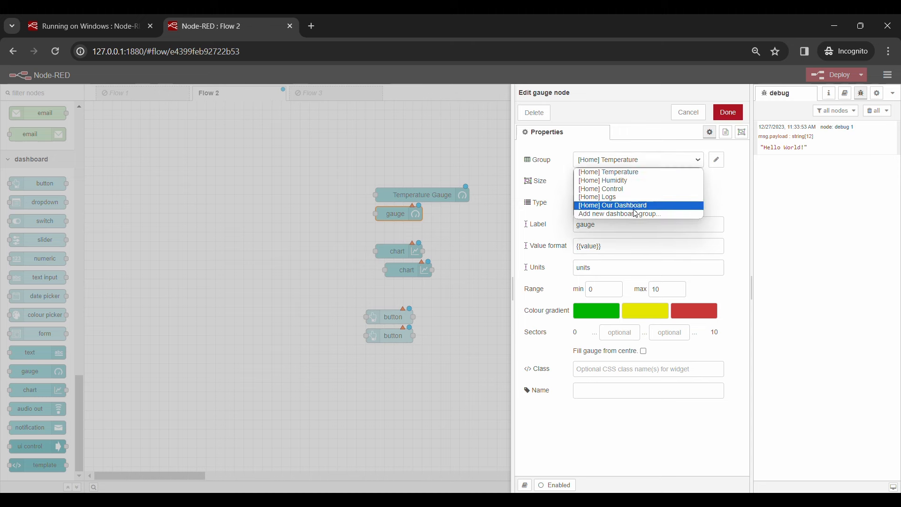
click(633, 208)
double_click(592, 224)
text(Humidity )
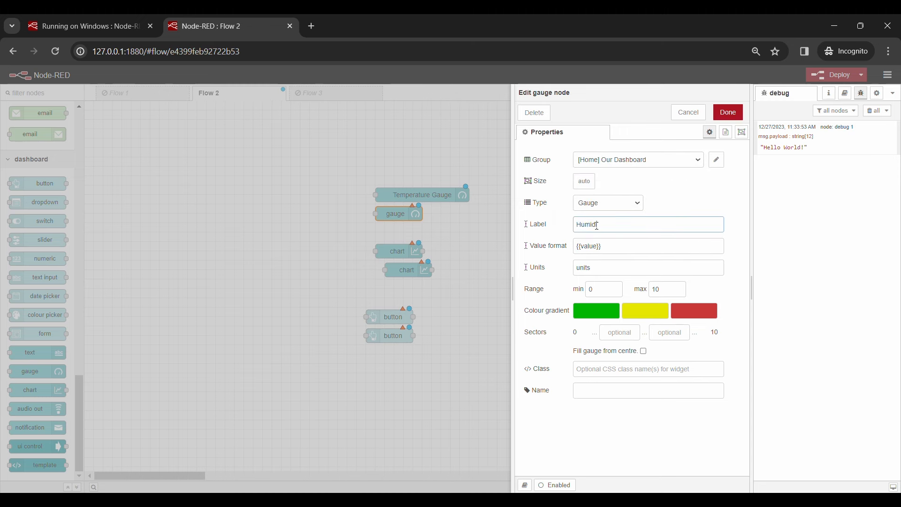
text(Gau)
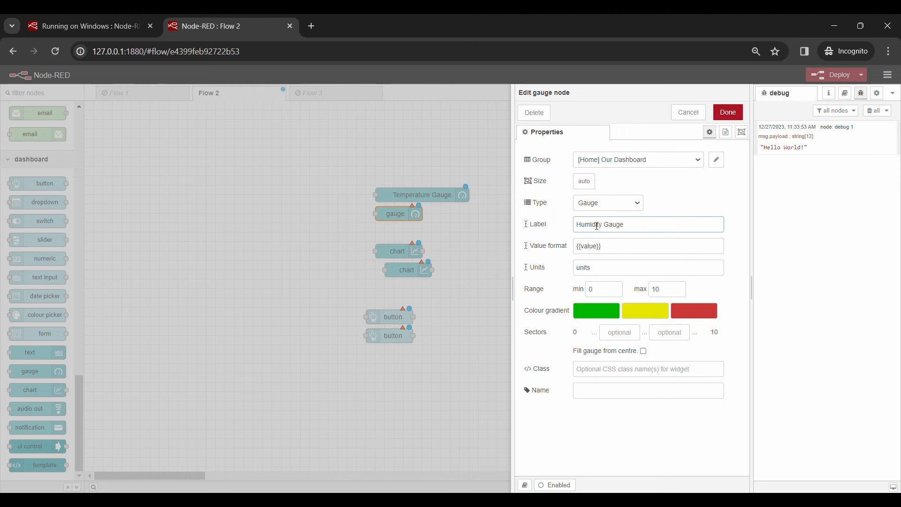
text(ge)
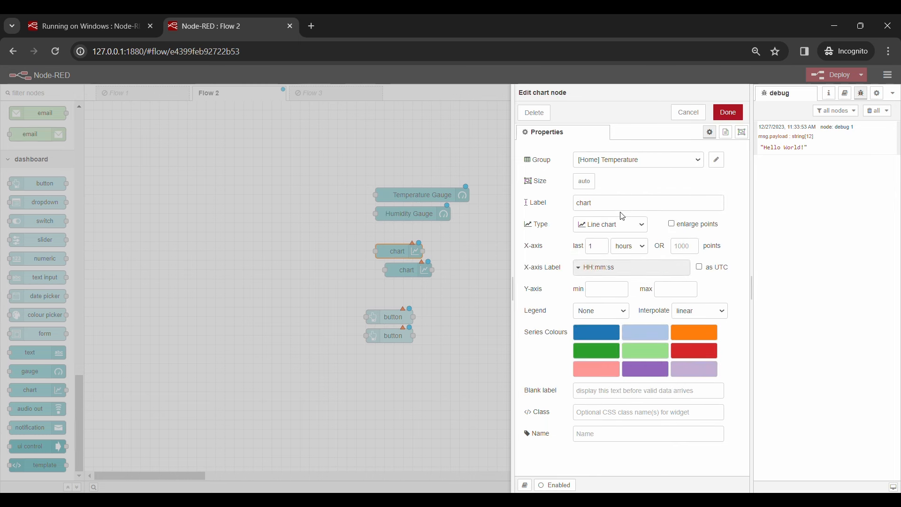
Step: Label the upper chart node "Temperature Chart" and assign it to the [Home] Our Dashboard group
double_click(620, 205)
text(Temperature Chart)
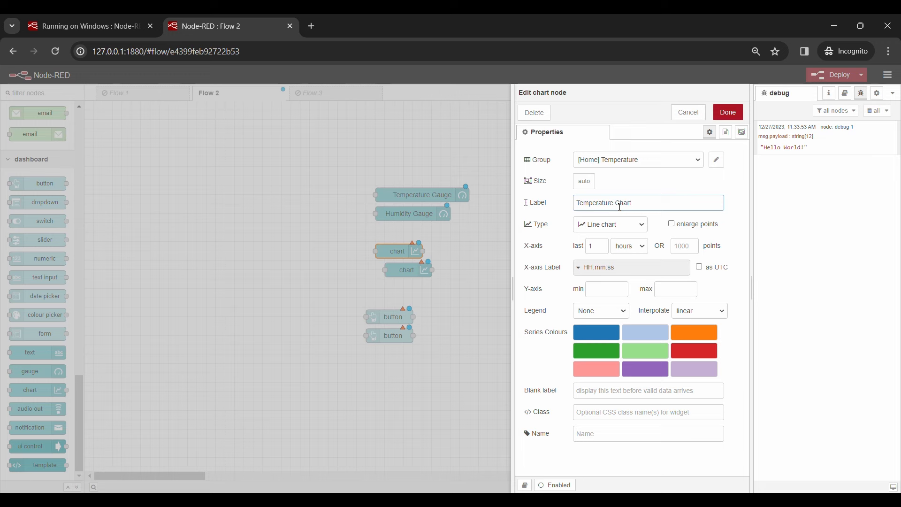
click(631, 160)
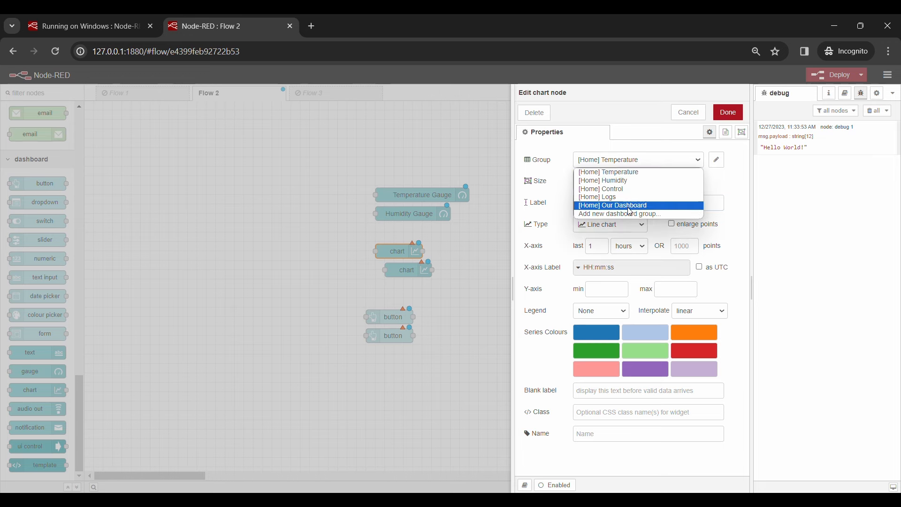
click(632, 205)
click(729, 113)
Step: Label the lower chart node "Humidity Chart" and assign it to the [Home] Our Dashboard group
double_click(407, 270)
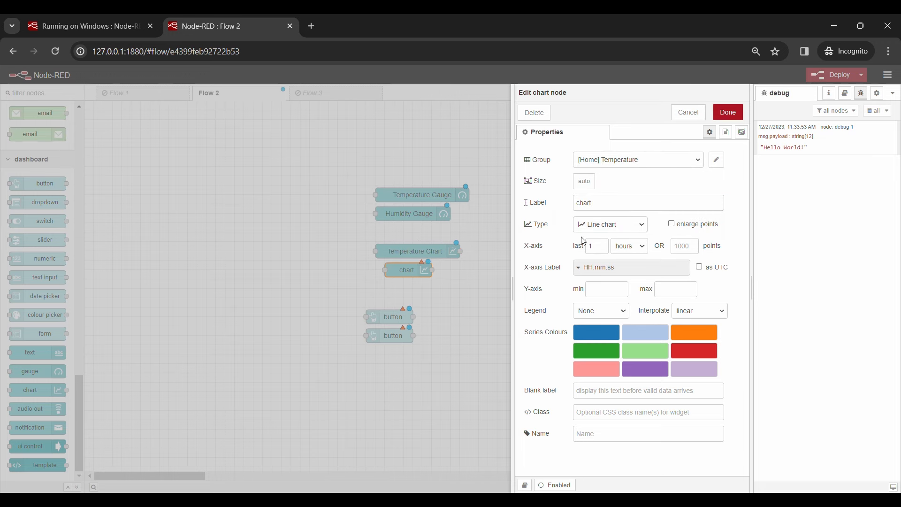
double_click(609, 203)
text(Humidity Ch)
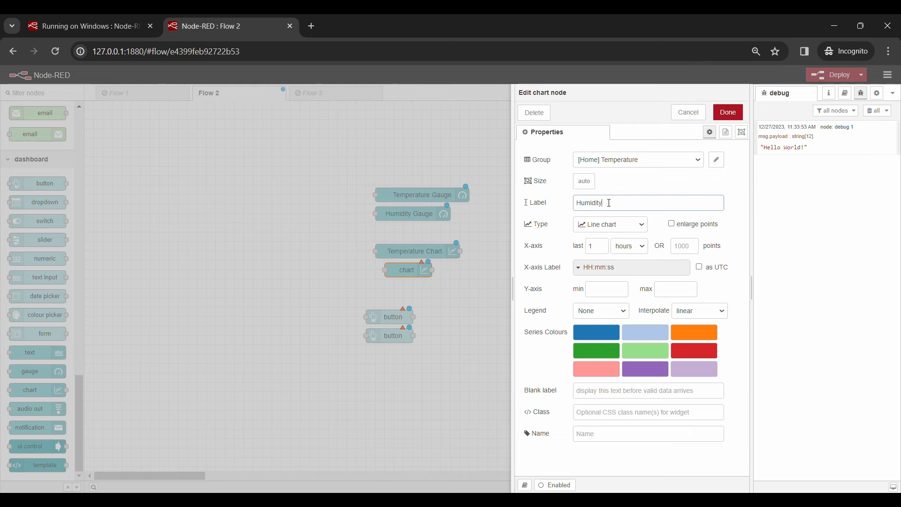
text(art)
key(Return)
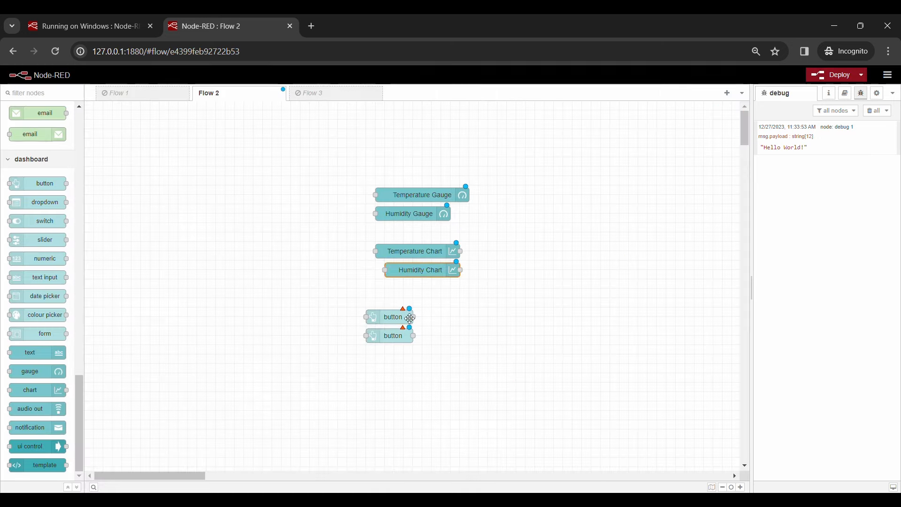
Step: Label the upper button node "Temperature Logs" and assign it to the [Home] Our Dashboard group
double_click(396, 316)
double_click(610, 223)
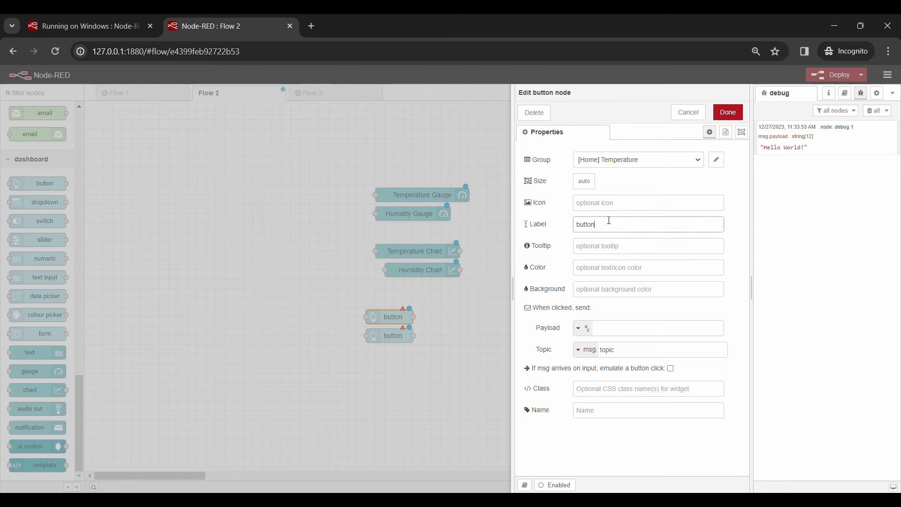
text(Temperature Lo)
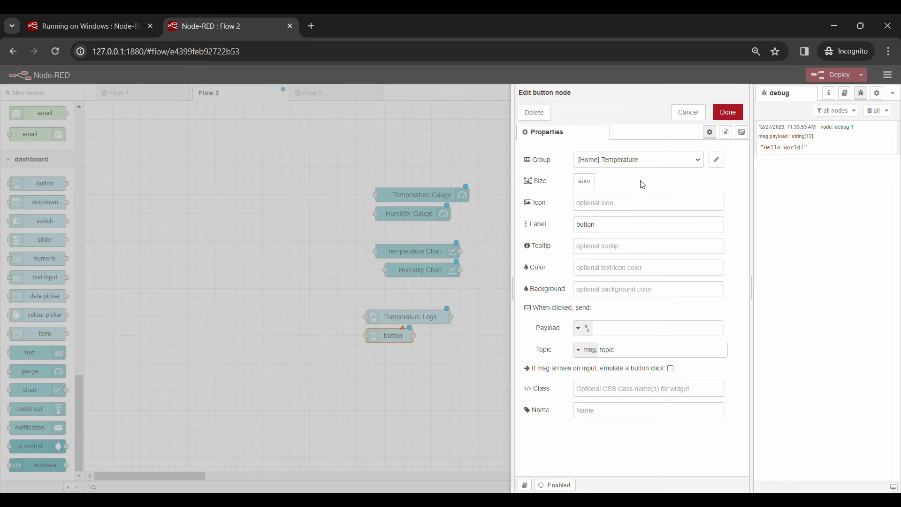
Step: Assign the lower button node to the [Home] Our Dashboard group and label it "Humidity Logs"
click(641, 162)
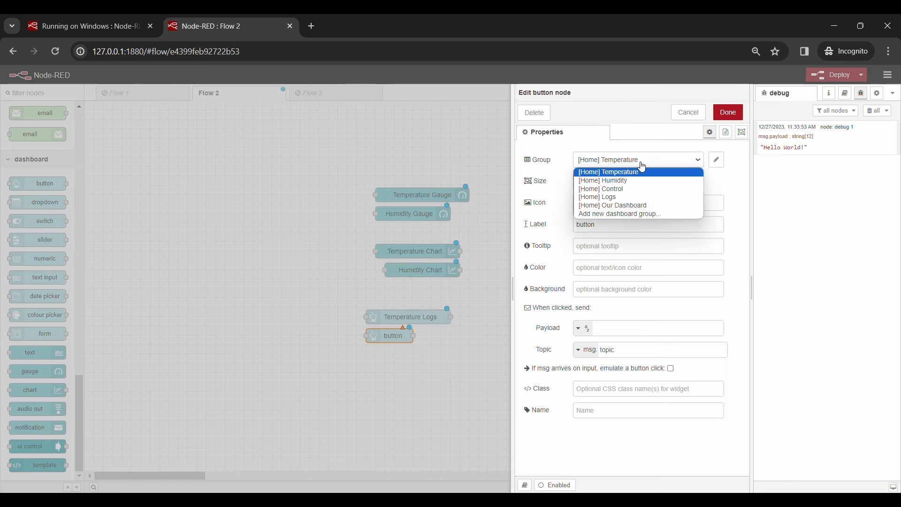
click(640, 208)
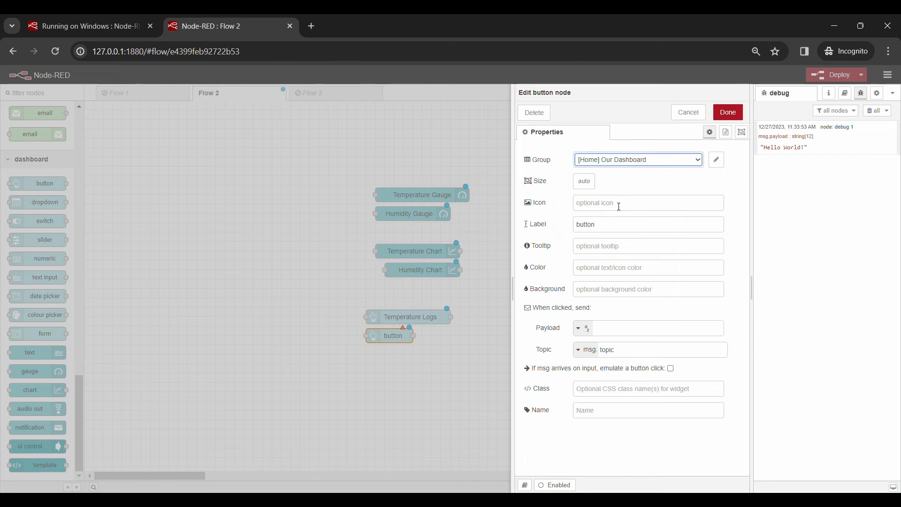
double_click(601, 225)
text(Humidit)
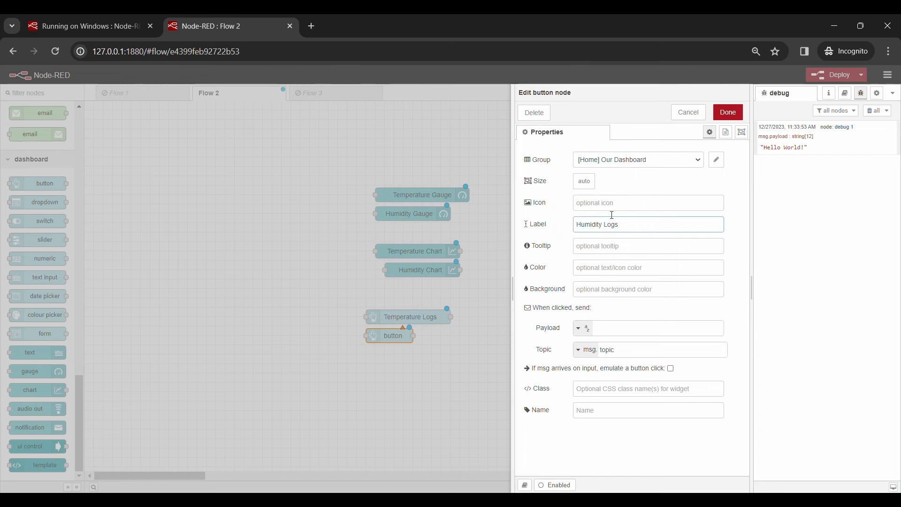
text(y Logs)
click(729, 112)
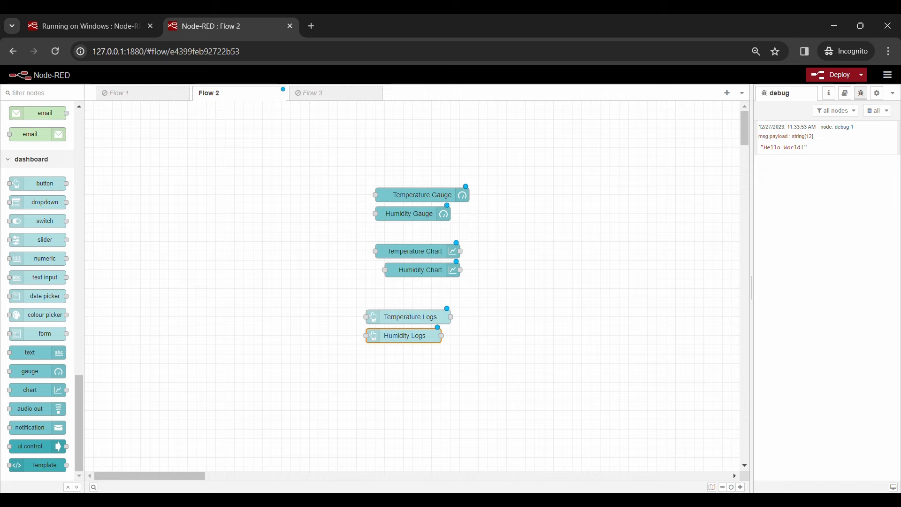
Step: Deploy the flow and open the dashboard page at 127.0.0.1:1880/ui
click(813, 76)
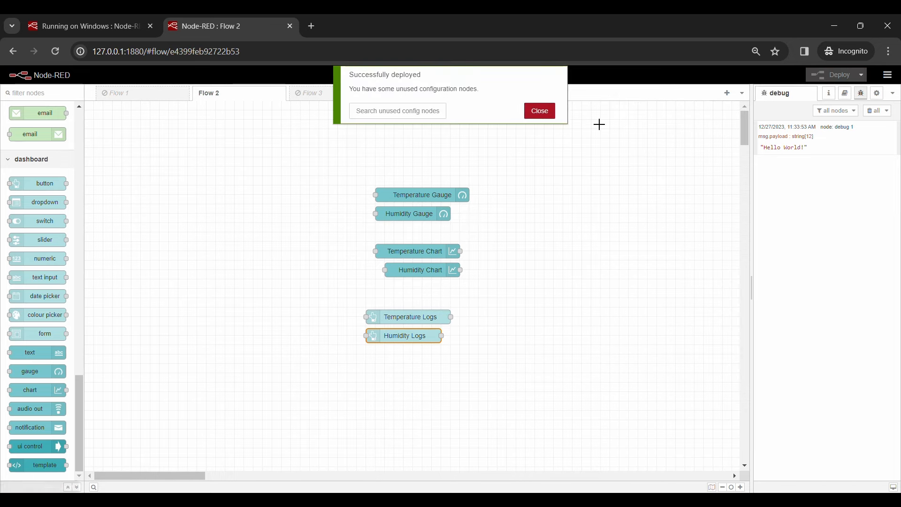
click(540, 112)
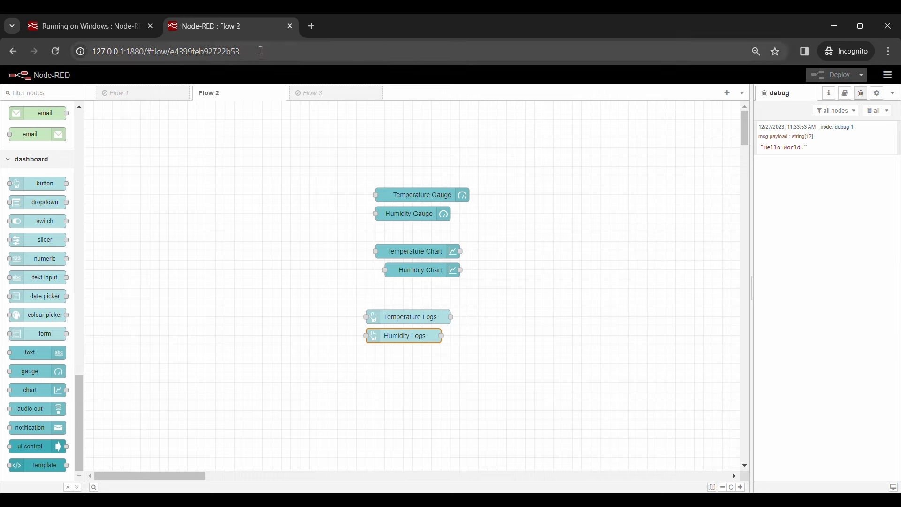
drag(241, 51, 152, 51)
text(ui)
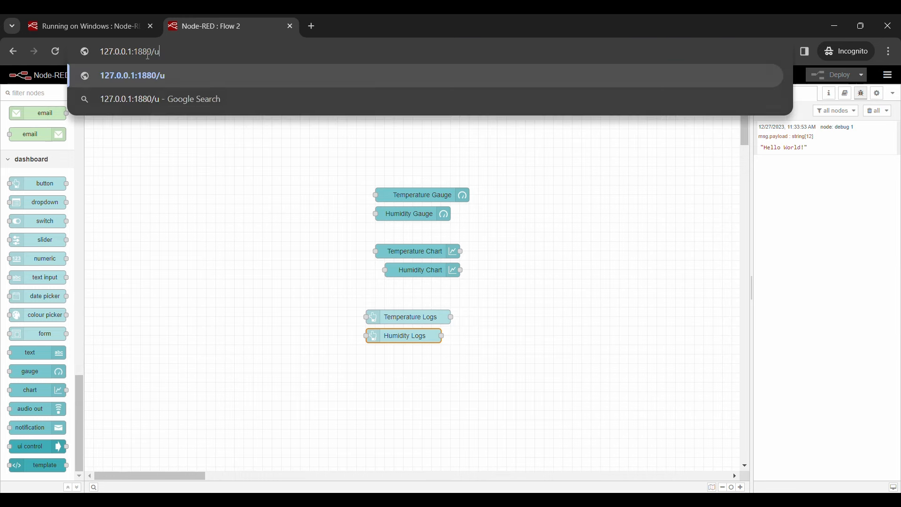
key(Return)
Step: Examine the gauges, charts and buttons in the Our Dashboard group, and return to the flow editor
scroll(560, 265, down, 2)
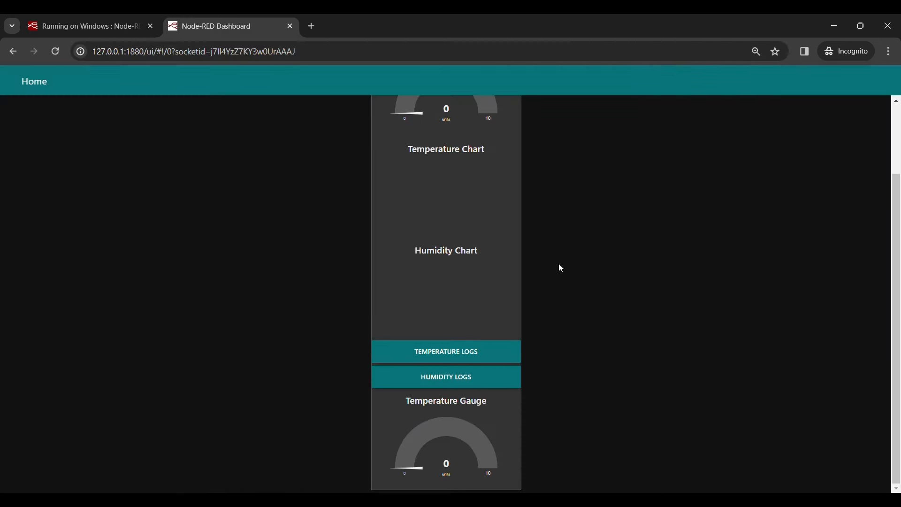
scroll(561, 268, up, 2)
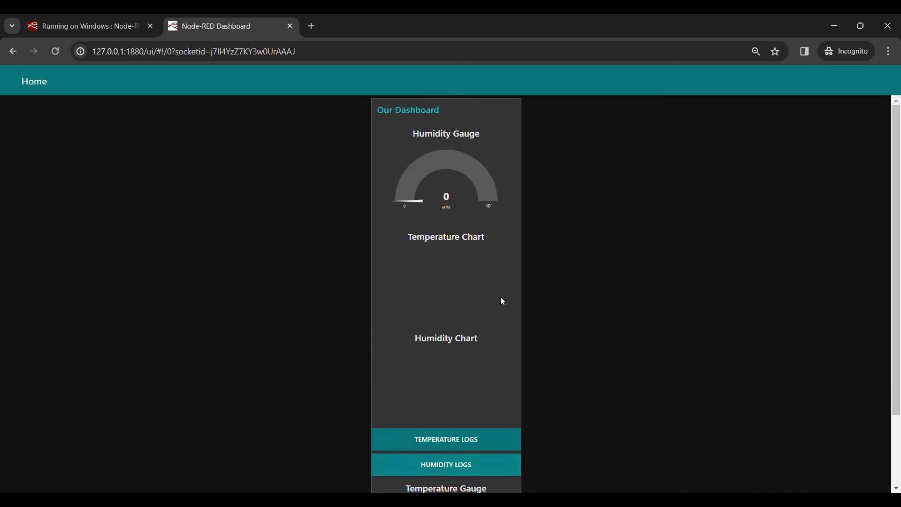
scroll(463, 127, down, 2)
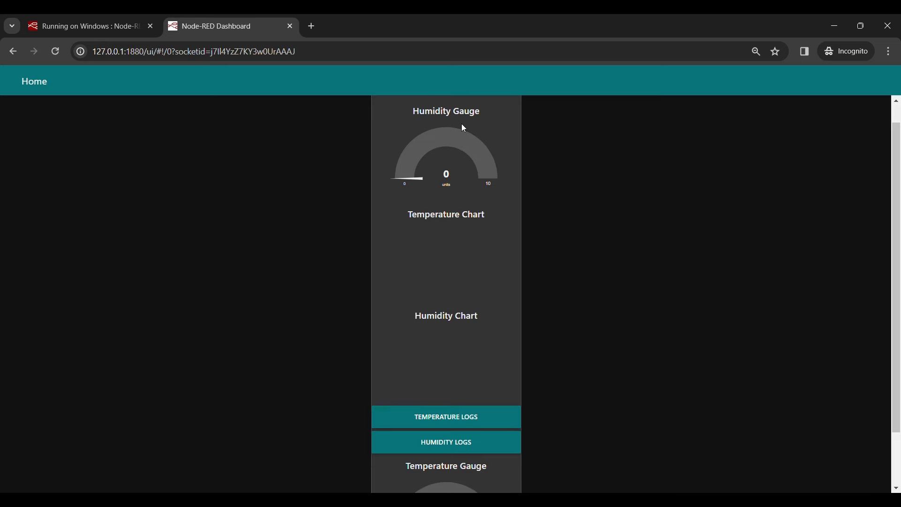
scroll(463, 127, up, 2)
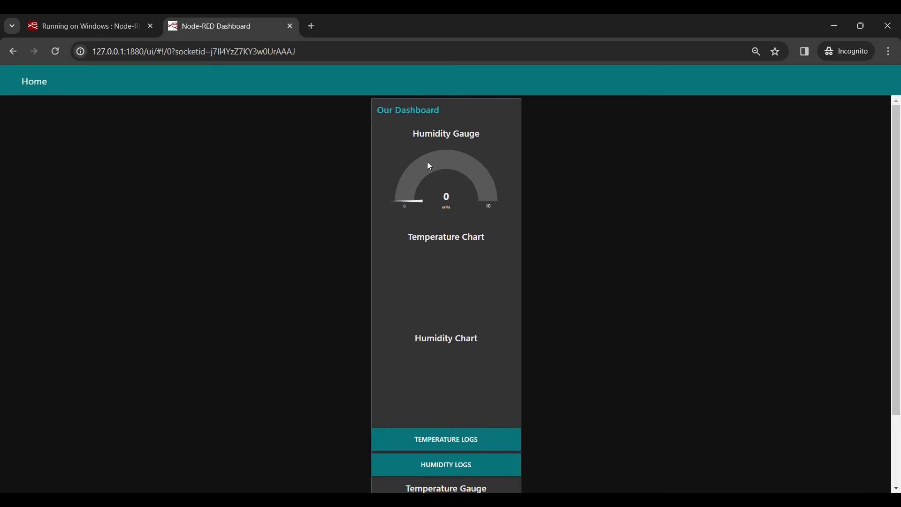
scroll(430, 166, down, 2)
scroll(490, 280, up, 2)
scroll(456, 339, down, 2)
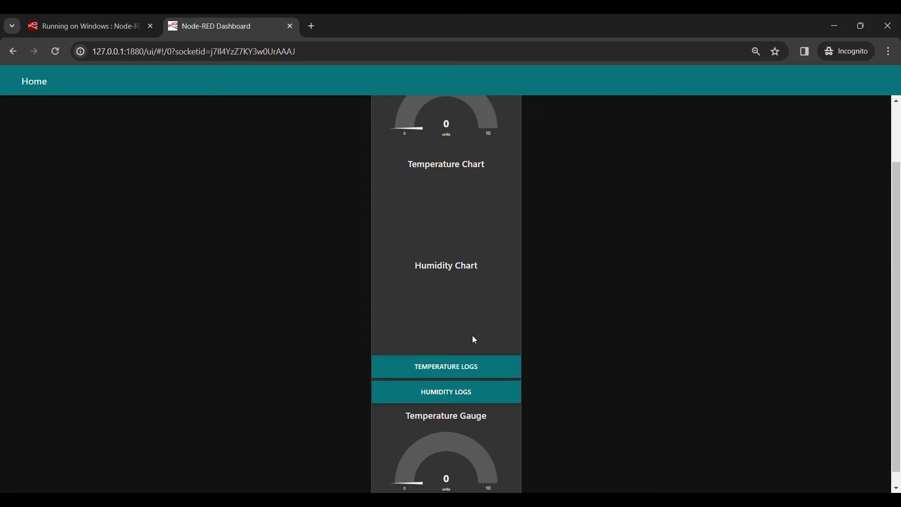
click(13, 51)
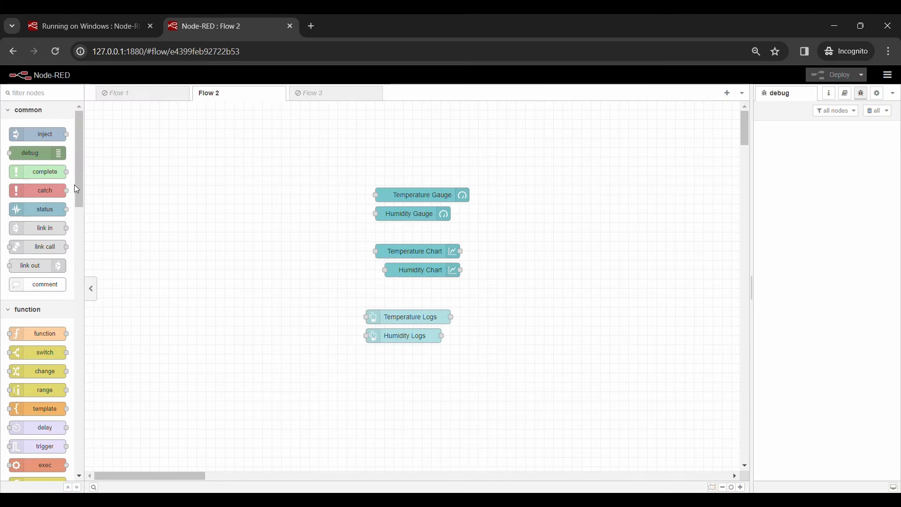
Step: Add a dashboard switch node below the Humidity Logs button, label it "LED" and choose its dashboard group
drag(78, 185, 85, 456)
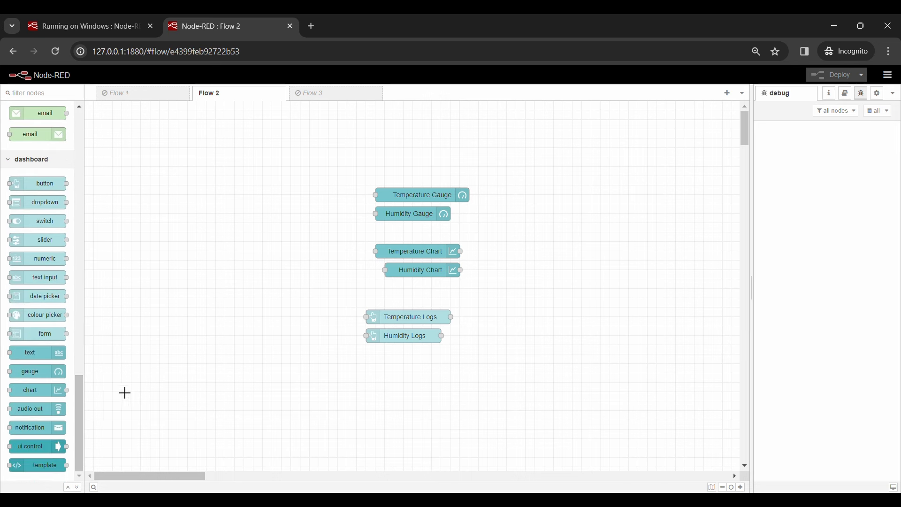
drag(52, 222, 417, 370)
double_click(412, 366)
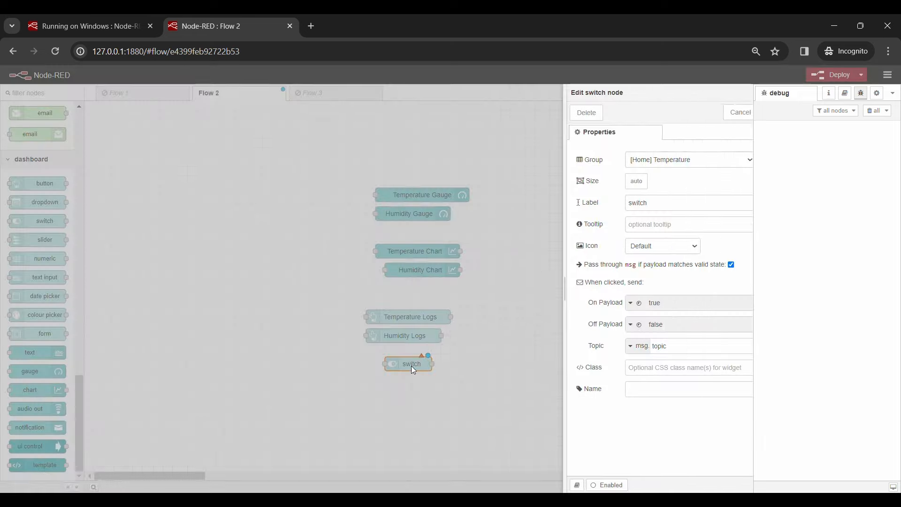
click(609, 201)
double_click(609, 200)
text(LED)
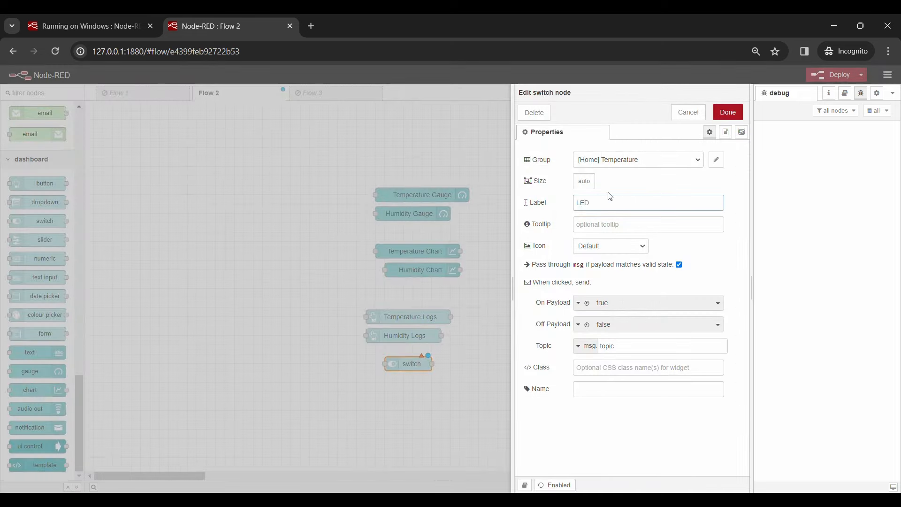
click(618, 160)
click(625, 200)
click(727, 114)
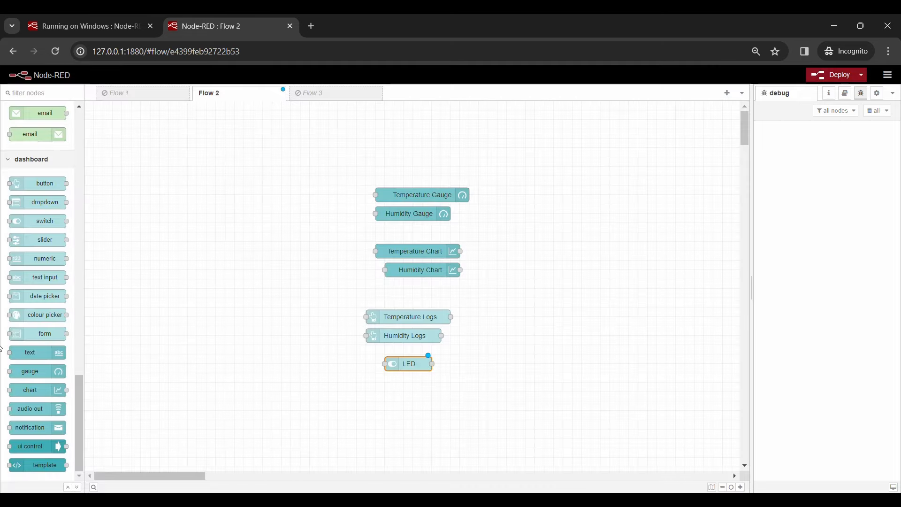
Step: Add a dashboard slider node below the LED switch, label it "Servo" and set its range from 0 to 180
drag(44, 238, 422, 391)
double_click(419, 392)
double_click(622, 204)
text(Ser)
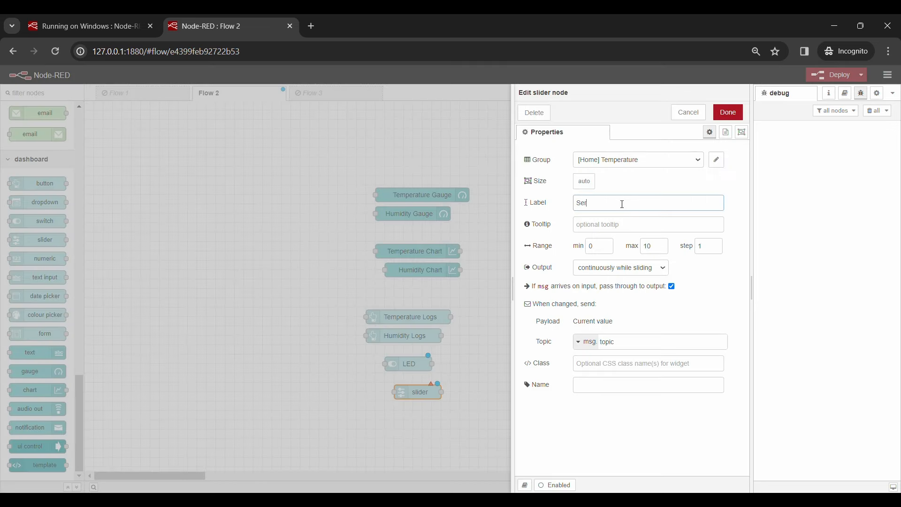
text(vo)
click(601, 246)
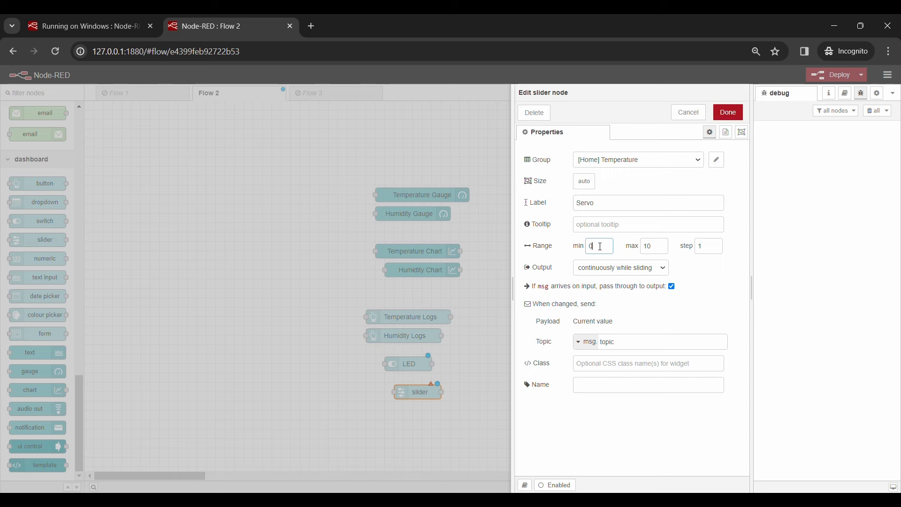
click(660, 245)
key(BackSpace)
text(80)
click(729, 113)
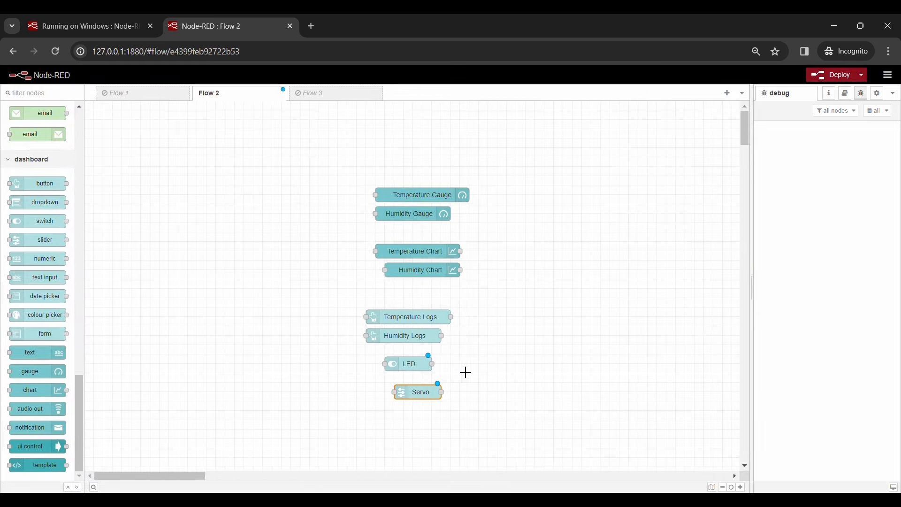
Step: Add a colour picker node below the Servo slider, labelled "NeoPixel Color Picker" and assigned to the [Home] Our Dashboard group
drag(43, 314, 428, 417)
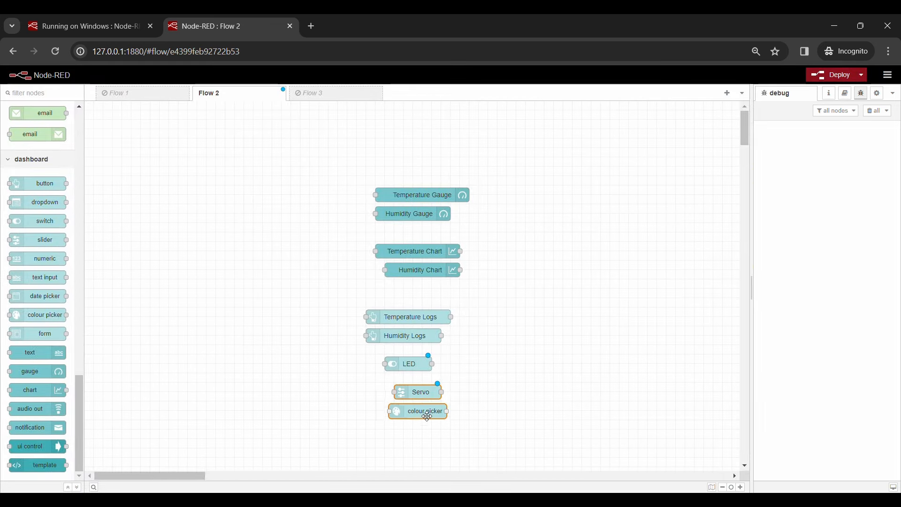
double_click(425, 417)
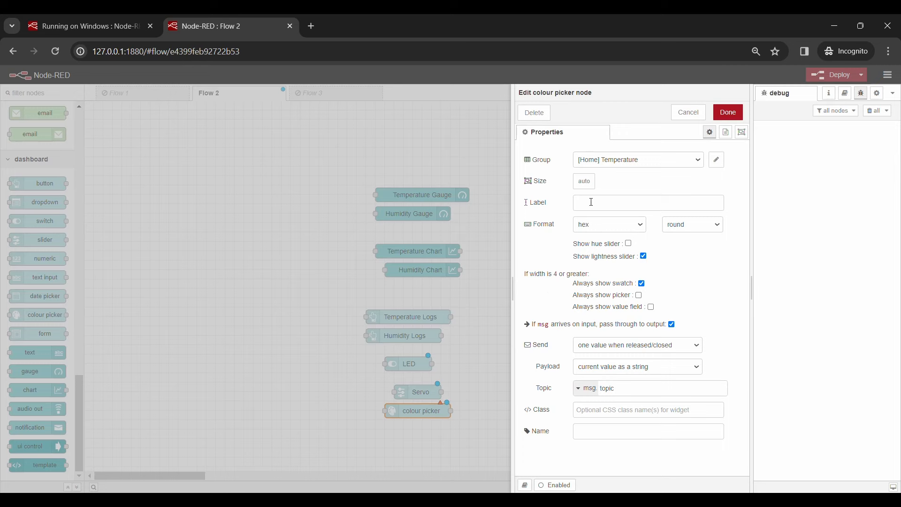
click(592, 202)
text(NeoPixel )
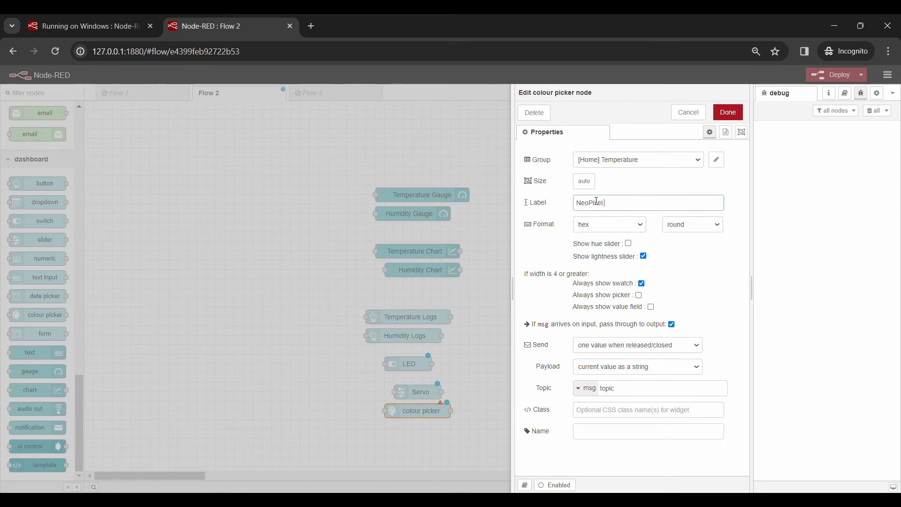
text(Color Picker)
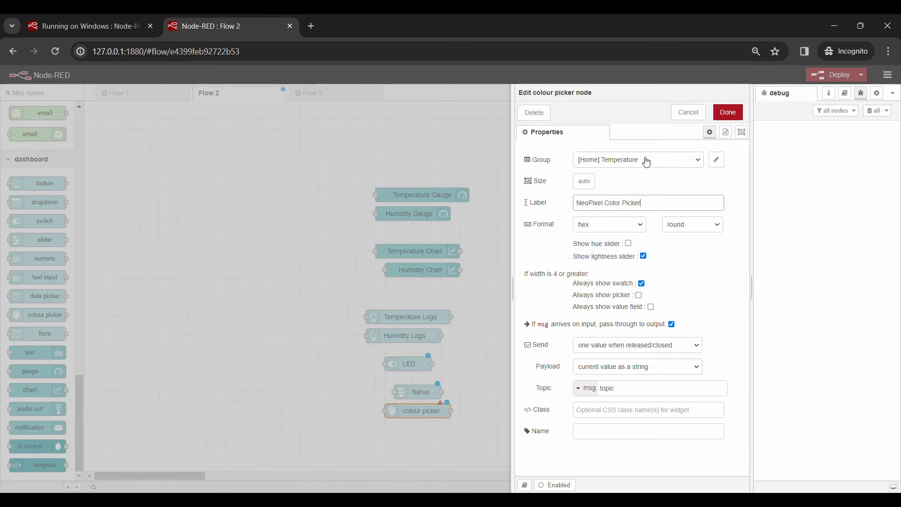
click(647, 163)
click(648, 206)
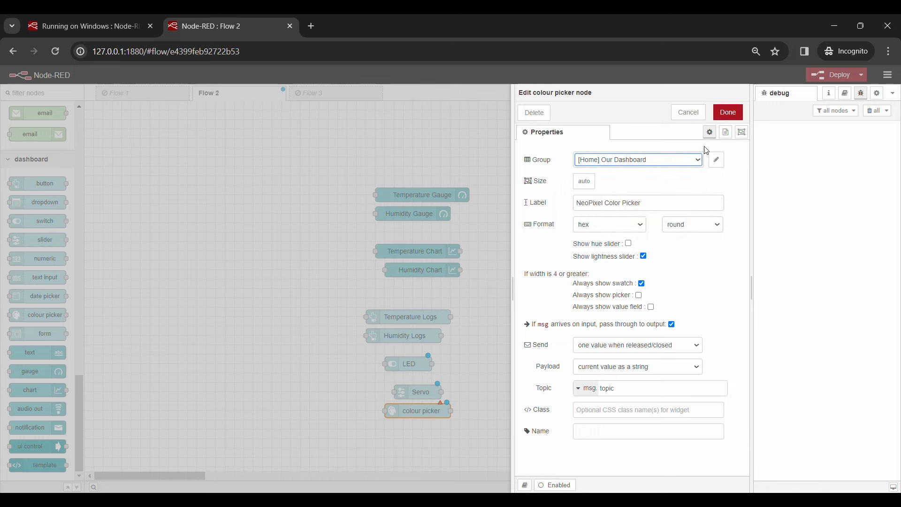
click(731, 114)
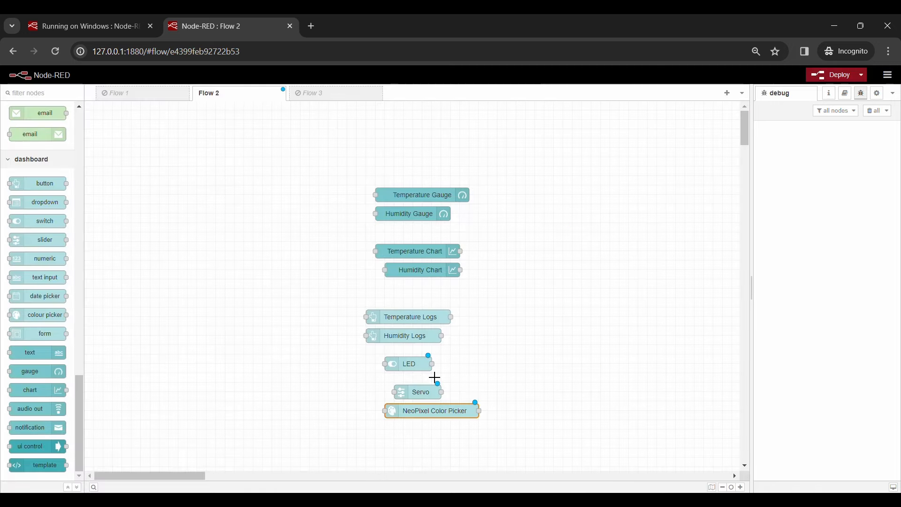
Step: Assign the Servo slider node to the [Home] Our Dashboard group
double_click(408, 392)
click(630, 160)
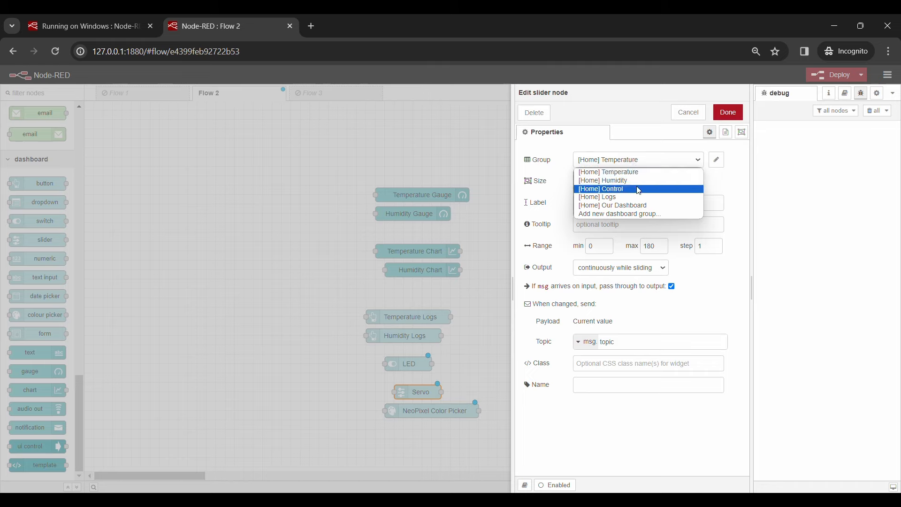
click(641, 204)
click(733, 113)
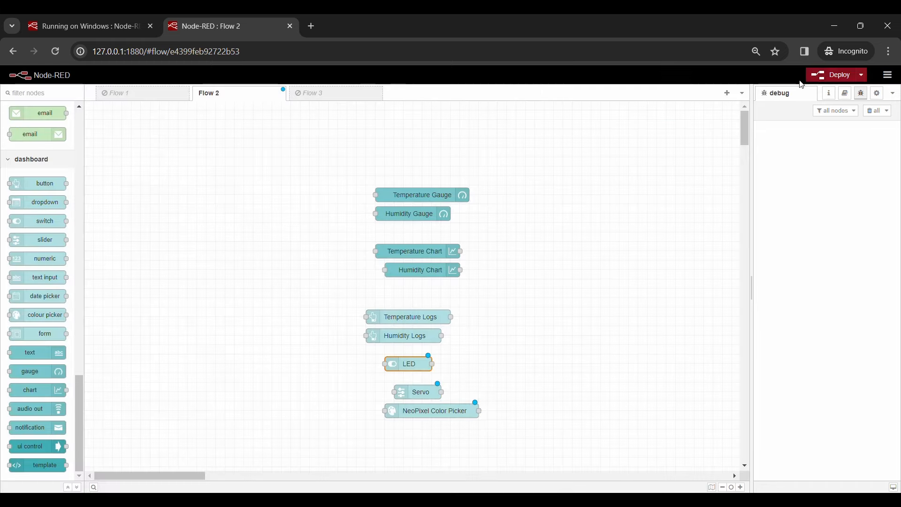
Step: Deploy the flow with the new control nodes and open the dashboard page at 127.0.0.1:1880/ui
click(835, 75)
drag(248, 52, 148, 51)
text(ui)
key(Return)
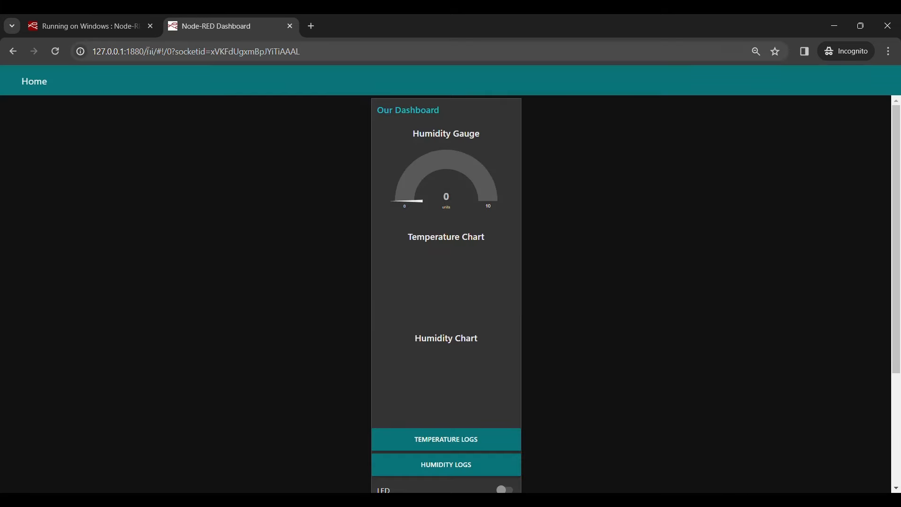
Step: Try out the LED switch, NeoPixel Color Picker and Servo slider on the dashboard, and return to the flow editor
scroll(523, 281, down, 4)
click(501, 329)
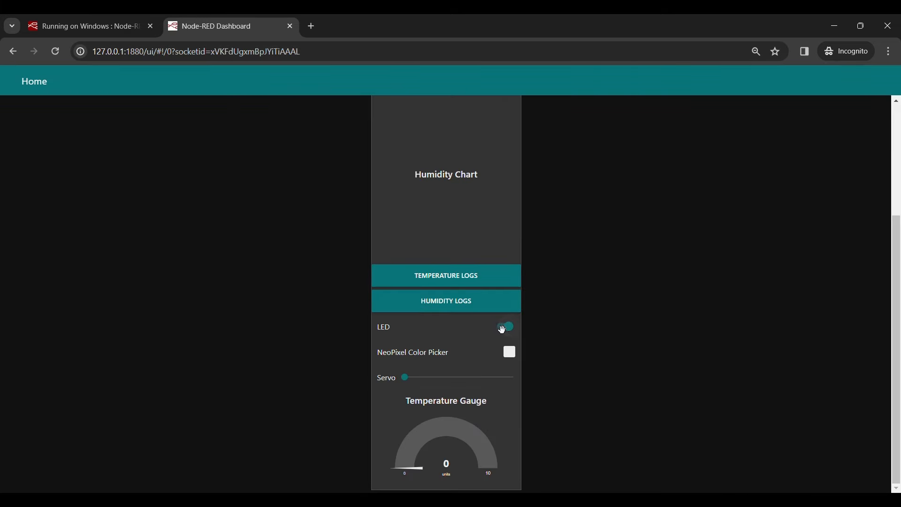
click(505, 328)
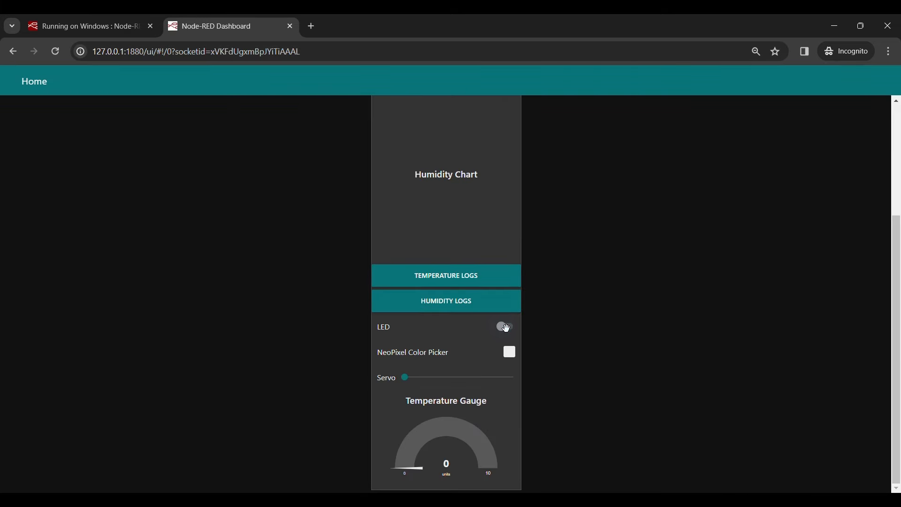
click(508, 353)
mouse_move(466, 386)
mouse_down()
mouse_move(471, 368)
mouse_move(478, 416)
mouse_move(460, 410)
mouse_up()
click(600, 305)
drag(474, 370, 403, 375)
scroll(472, 244, up, 4)
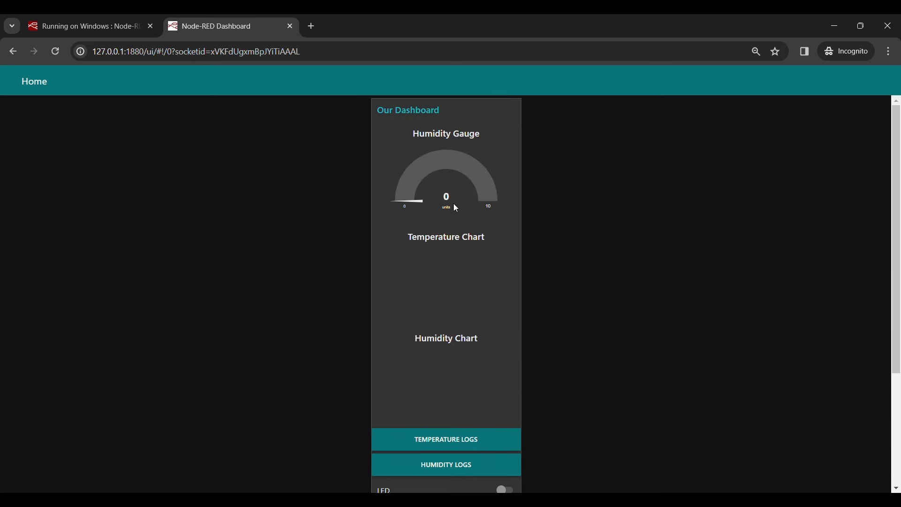
scroll(501, 312, down, 3)
scroll(501, 312, up, 4)
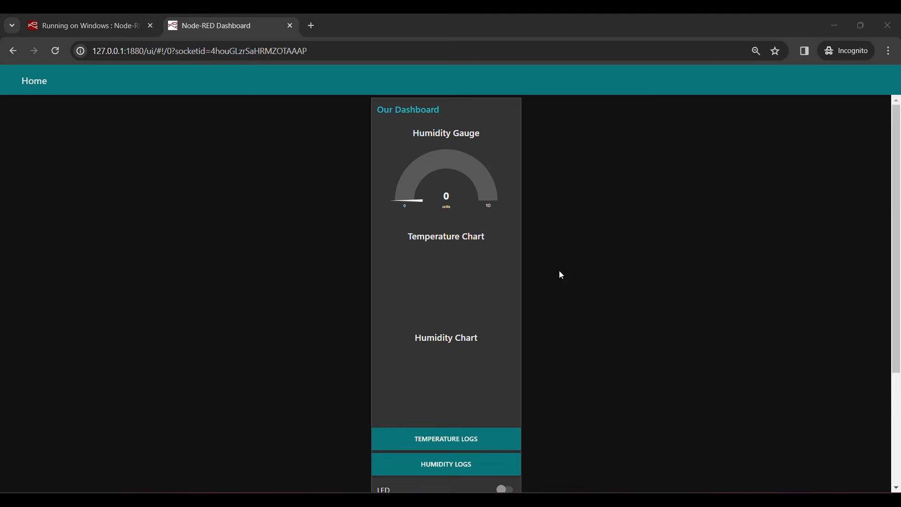
click(13, 51)
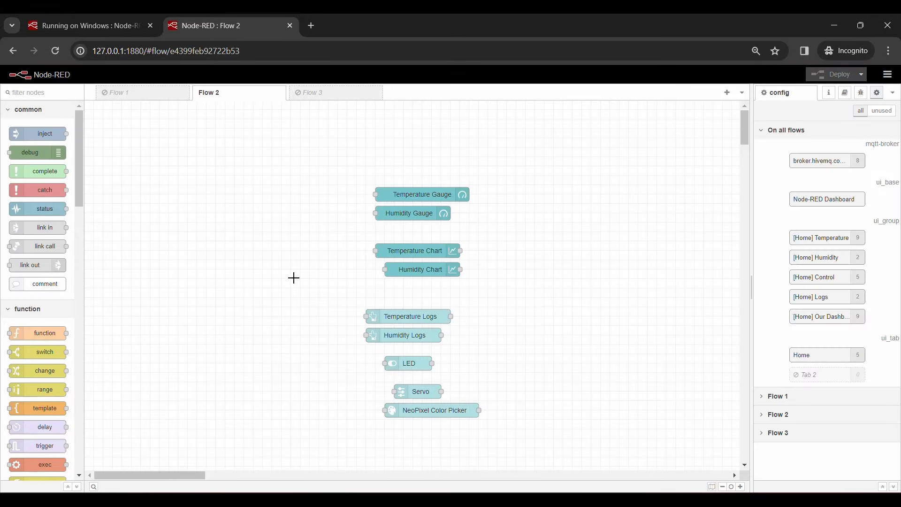
Step: Show the Dashboard layout settings in the flow editor's sidebar
click(894, 93)
click(887, 75)
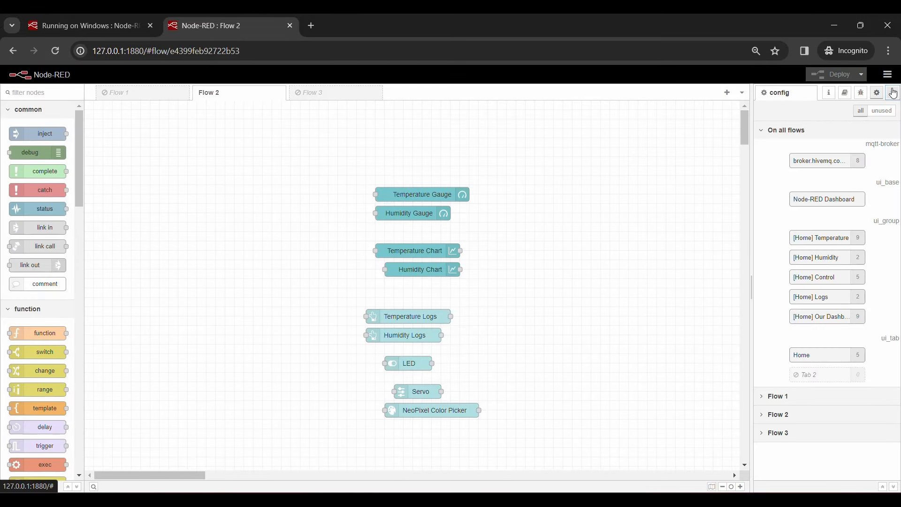
click(888, 75)
mouse_move(820, 108)
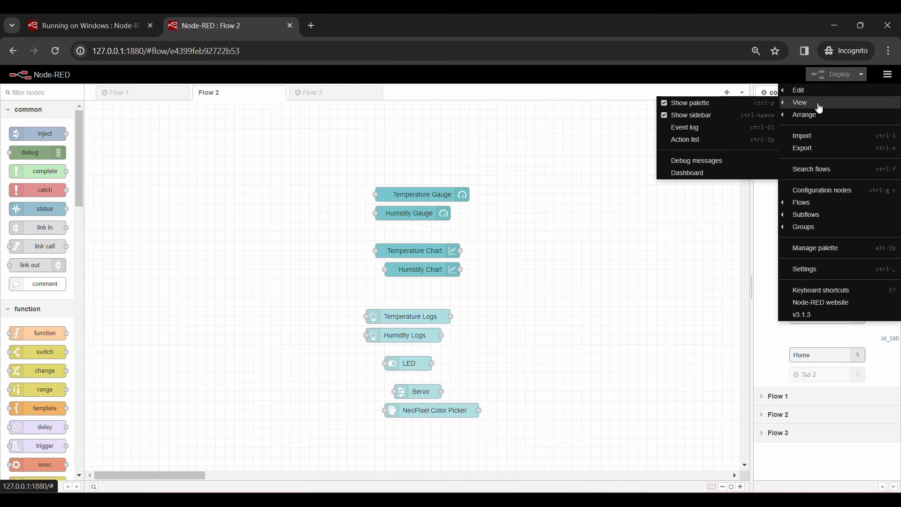
click(690, 170)
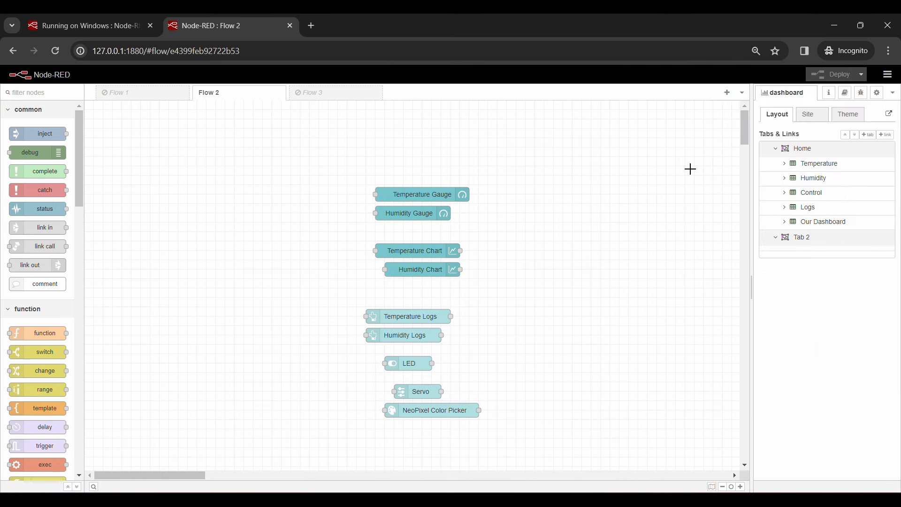
Step: Expand the Our Dashboard group in the layout and move Temperature Gauge to the top of its widgets
click(786, 165)
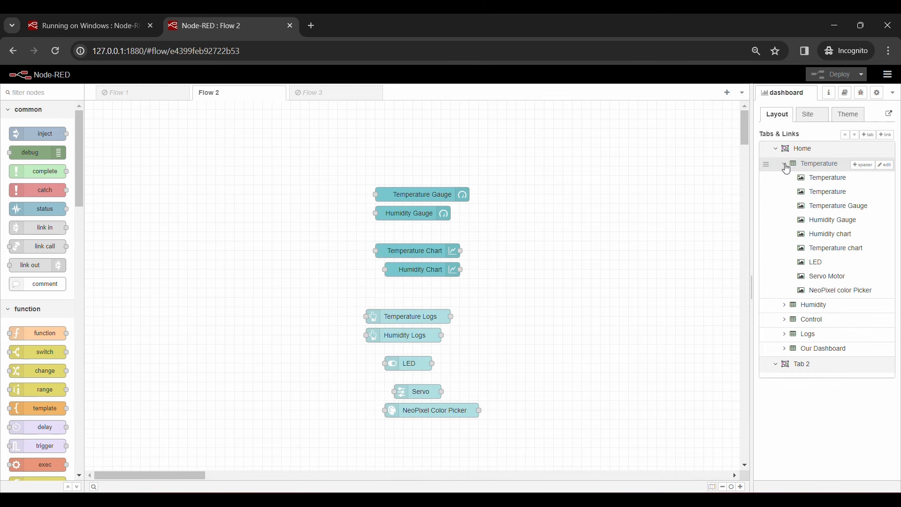
click(786, 165)
click(785, 222)
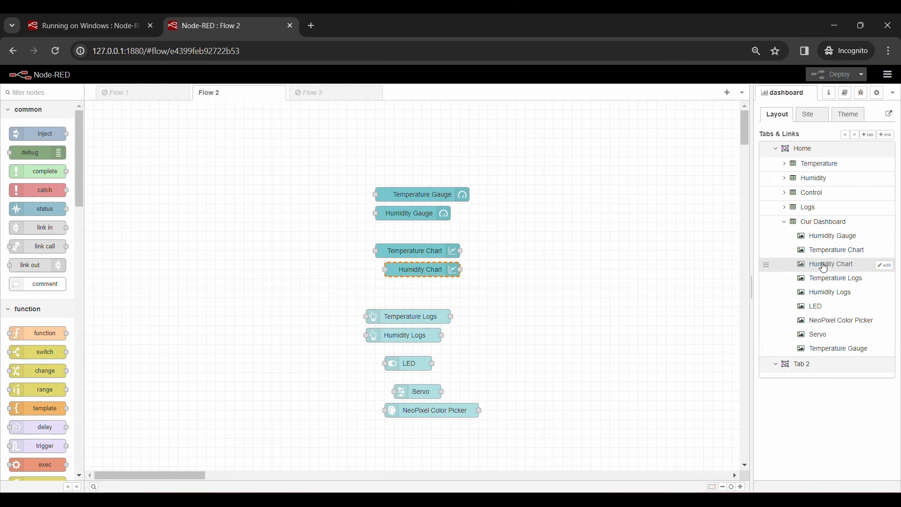
drag(769, 349, 762, 239)
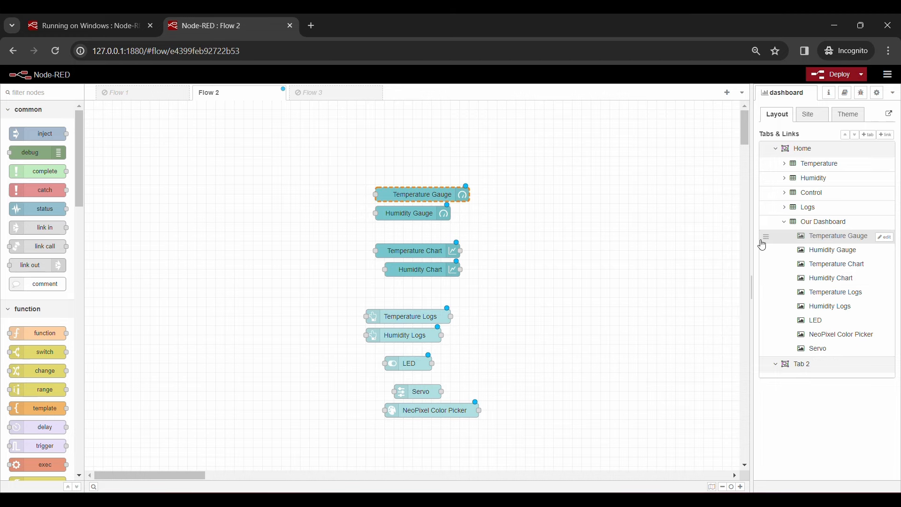
Step: Deploy the reordered layout and check the widget order on the dashboard page at 127.0.0.1:1880/ui
click(835, 76)
drag(241, 51, 150, 52)
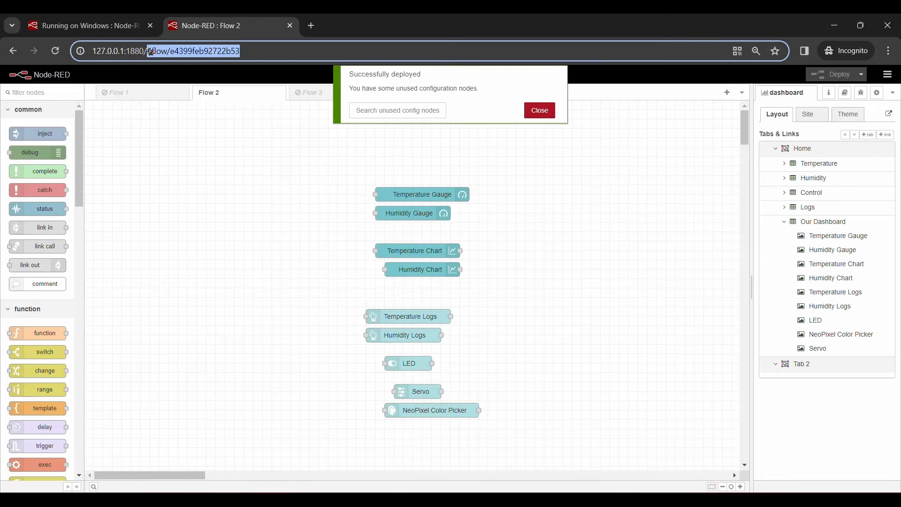
text(ui)
key(Return)
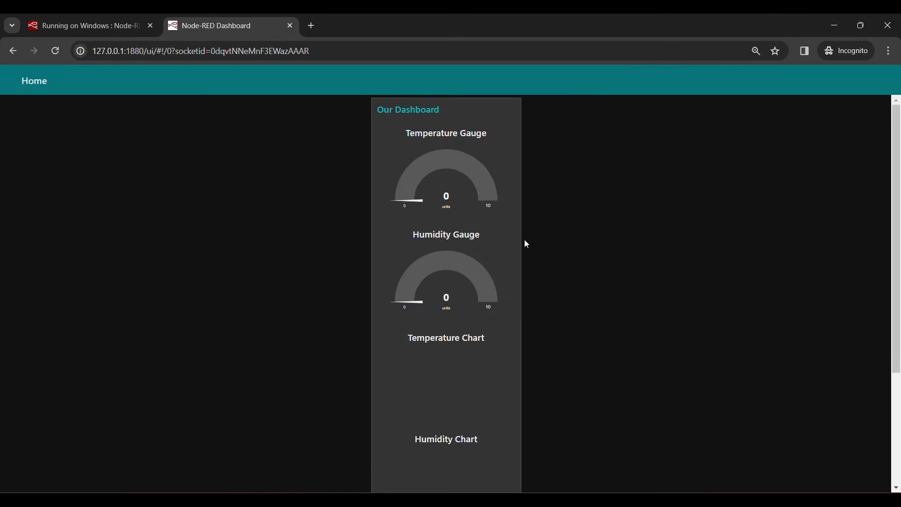
scroll(469, 276, down, 3)
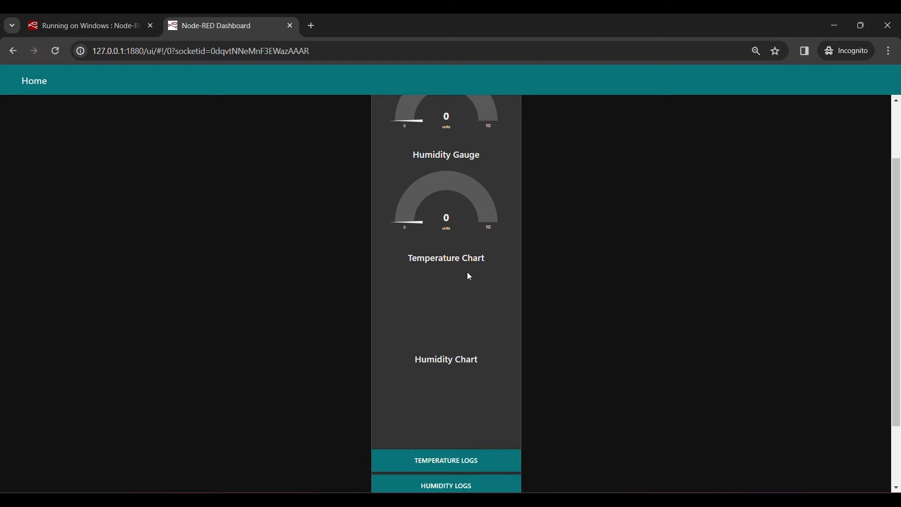
scroll(470, 277, down, 2)
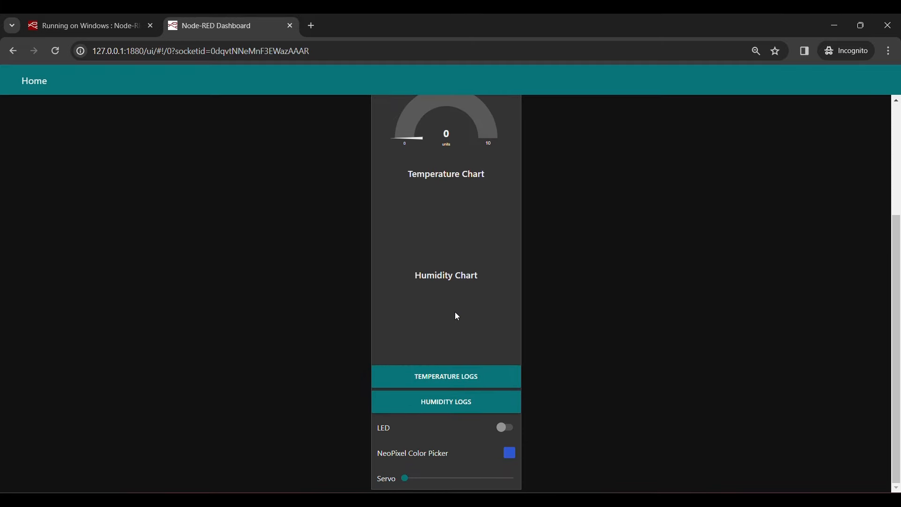
Step: Back in the flow editor, reorder Our Dashboard so Temperature Chart and Temperature Logs directly follow Temperature Gauge
key(alt+Left)
click(785, 222)
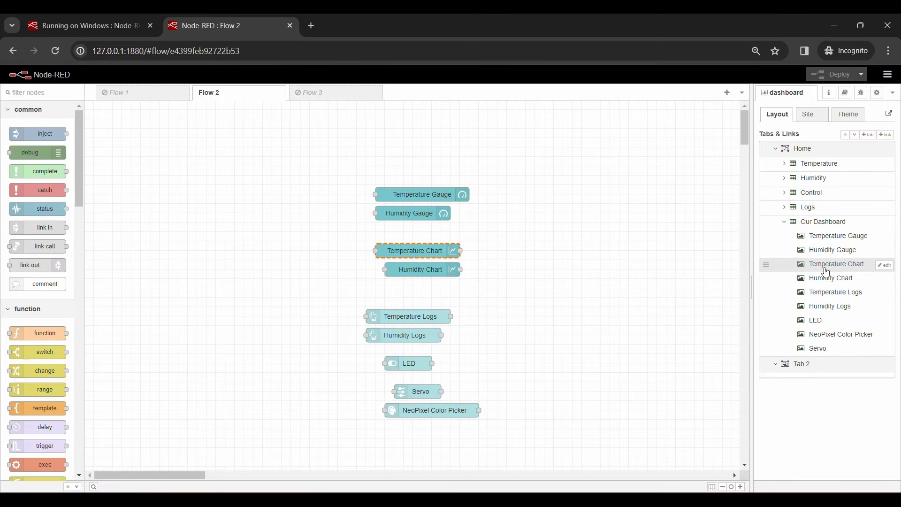
drag(826, 268, 826, 251)
drag(835, 293, 836, 266)
Step: Deploy the grouped temperature and humidity layout and check it on the dashboard page
click(838, 75)
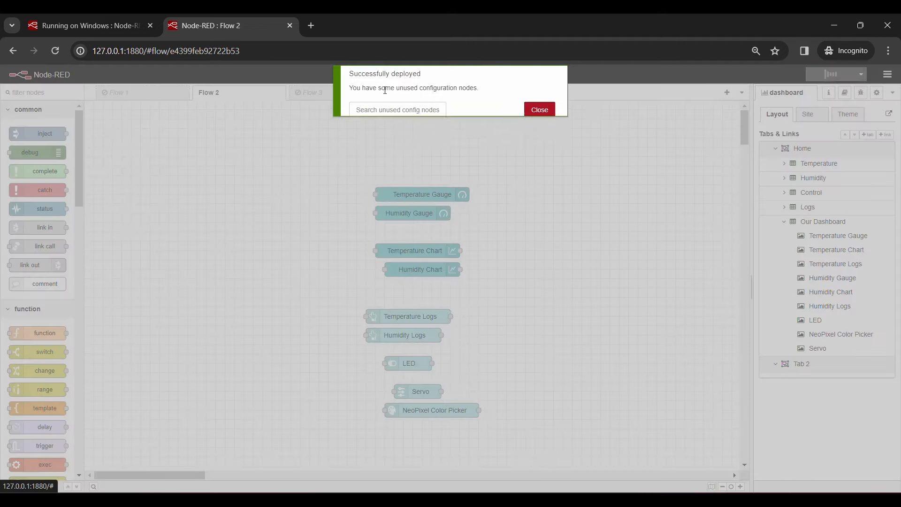
key(alt+Right)
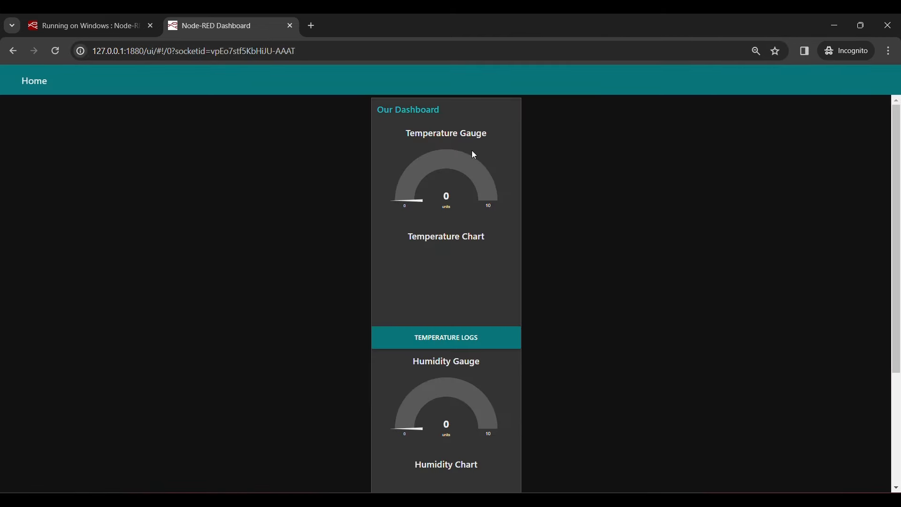
scroll(446, 343, down, 3)
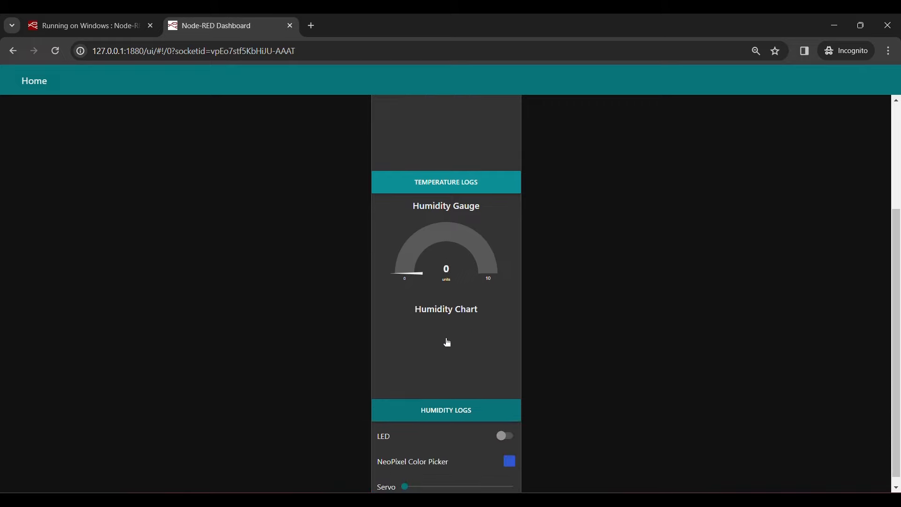
scroll(446, 342, up, 3)
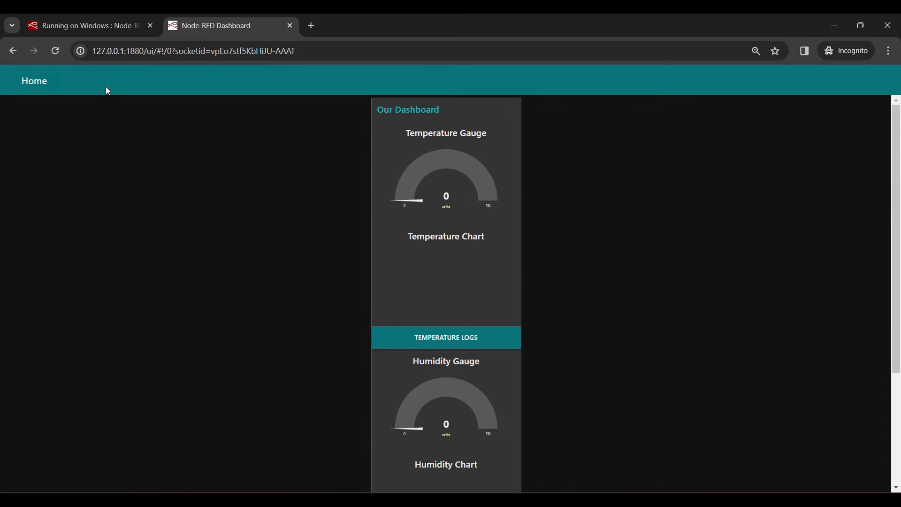
Step: Back in the flow editor, set the Temperature Gauge units to °C and its range from -20 to 60
click(13, 51)
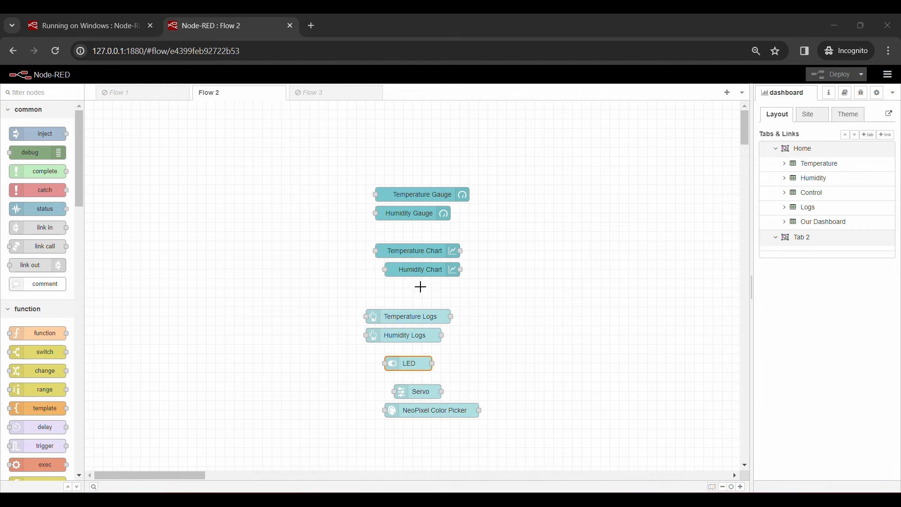
double_click(446, 196)
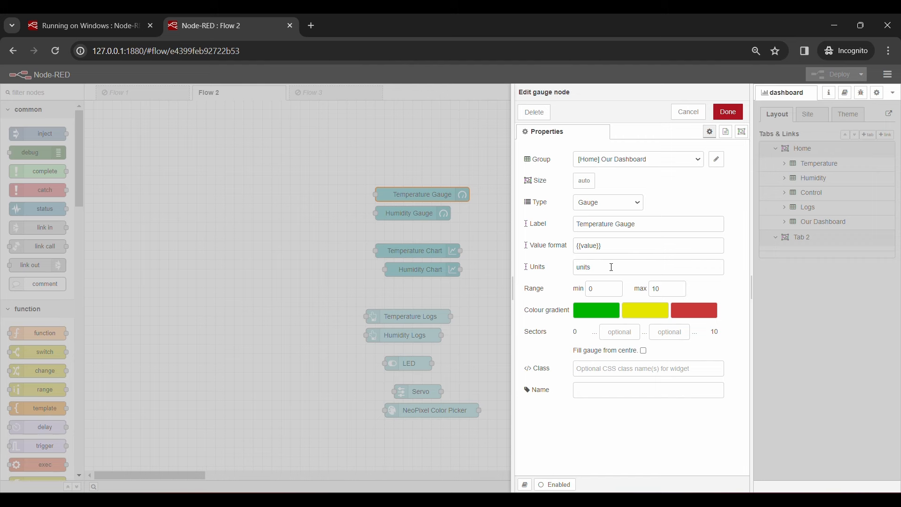
double_click(594, 269)
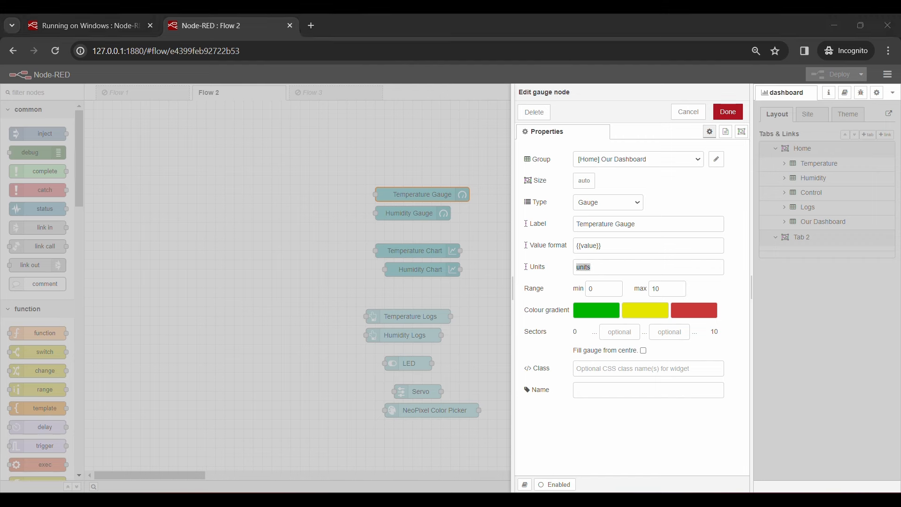
text(°C)
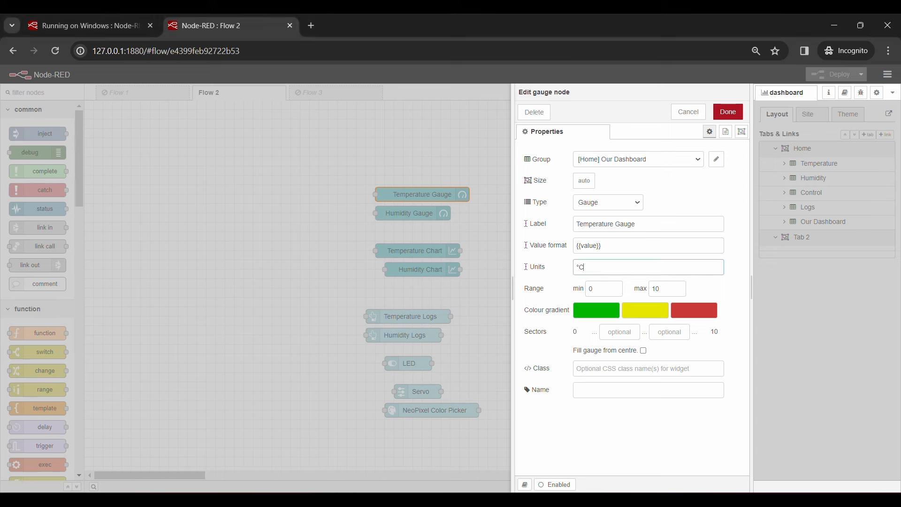
double_click(597, 287)
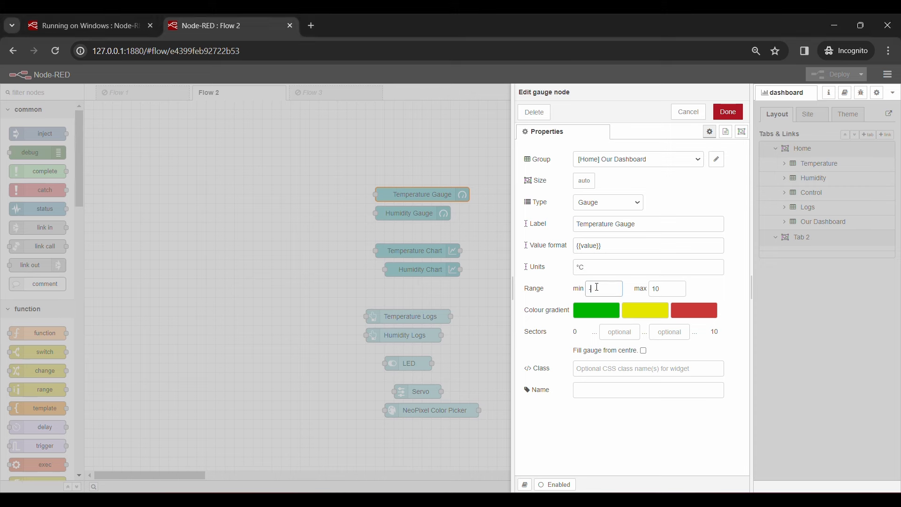
text(-20)
double_click(662, 289)
text(6)
click(728, 111)
Step: Set the Humidity Gauge units to % and its maximum range to 100
click(434, 212)
double_click(436, 214)
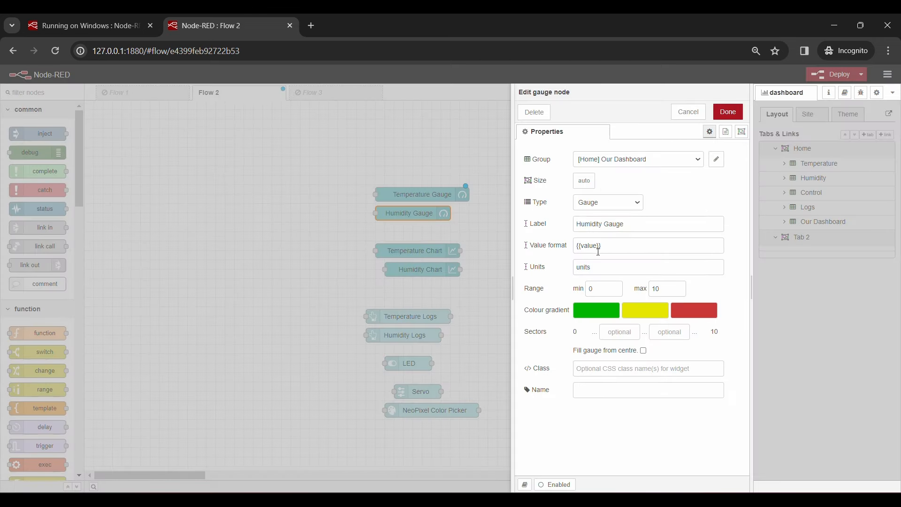
click(613, 267)
double_click(612, 267)
text(%)
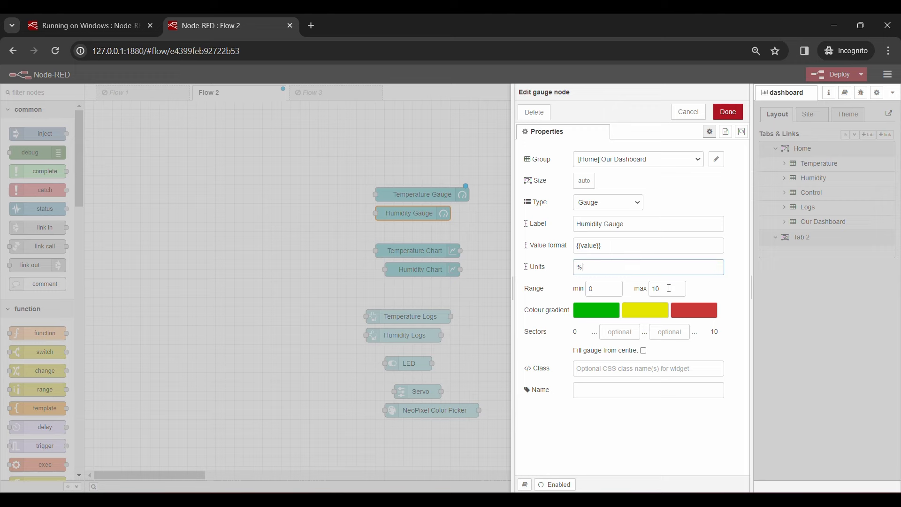
click(669, 288)
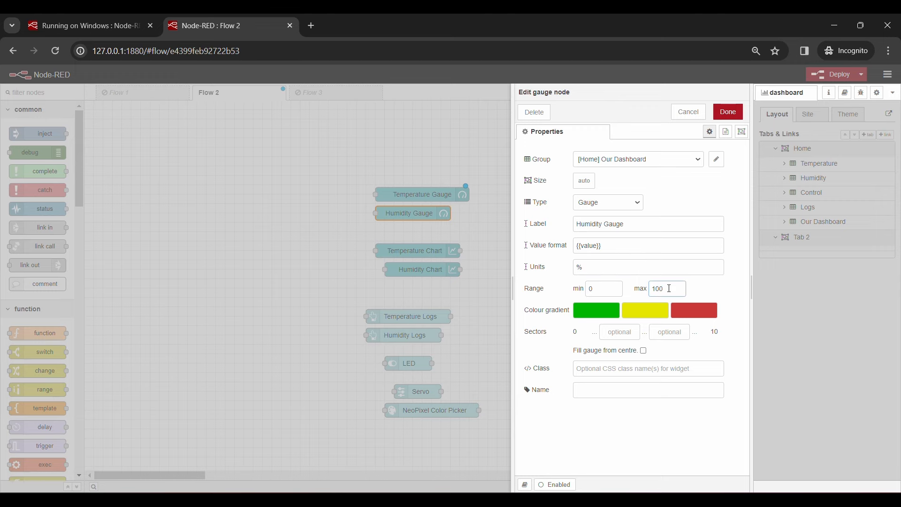
click(728, 112)
Step: Configure the LED switch to send the string ON as its on payload and the string OFF as its off payload
double_click(413, 362)
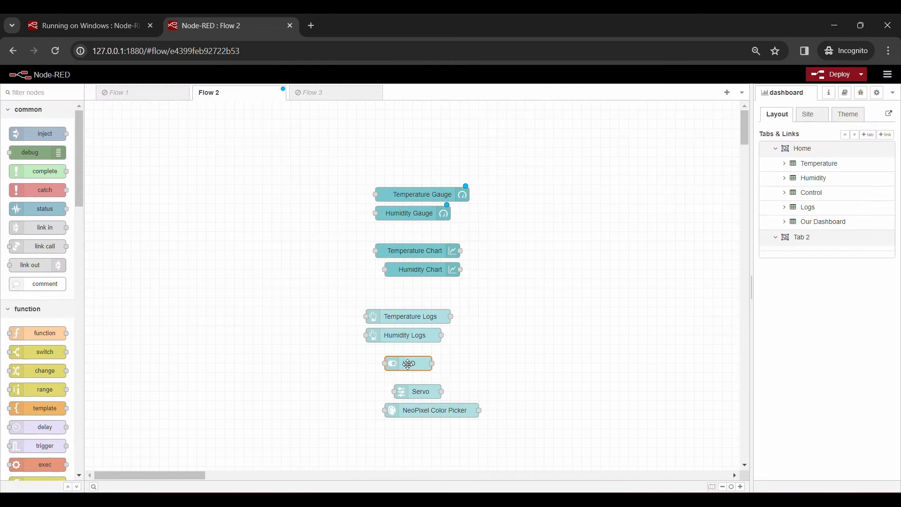
click(579, 303)
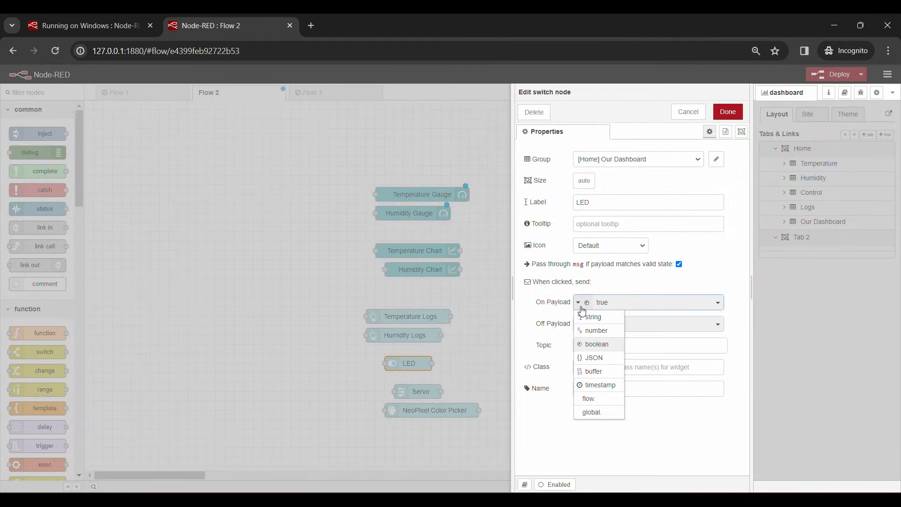
click(589, 314)
text(ON)
click(578, 324)
click(590, 335)
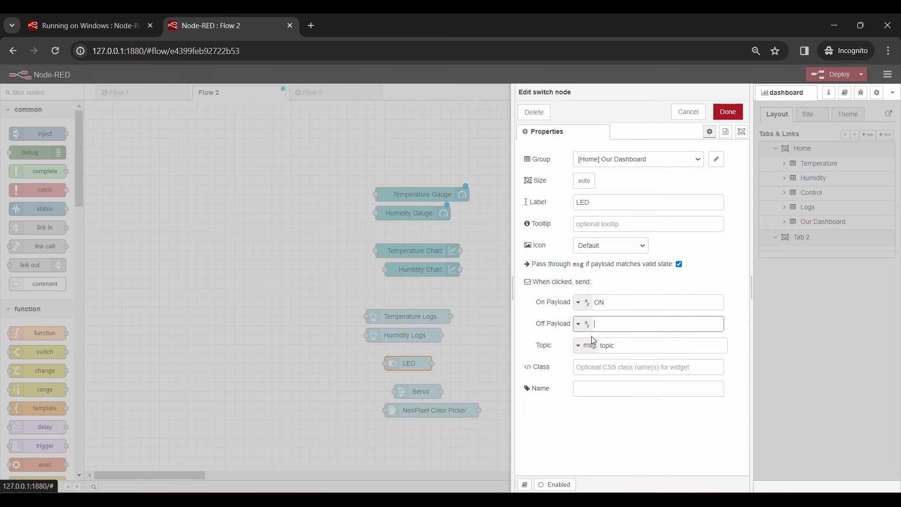
text(OFF)
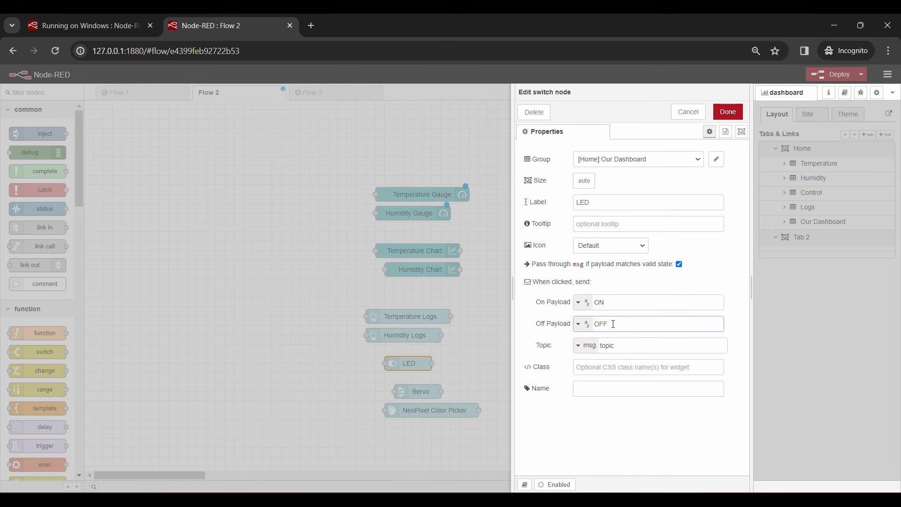
click(728, 111)
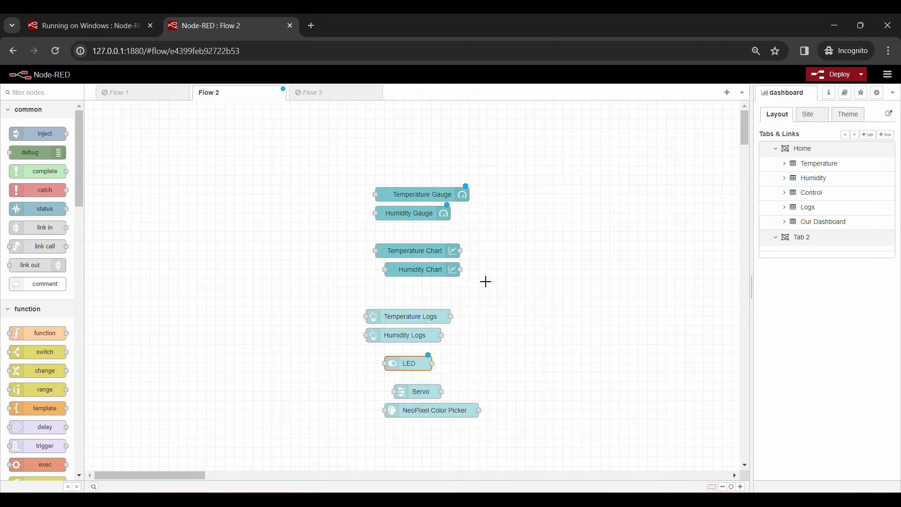
Step: Check the minimum and maximum range settings of the Servo slider
double_click(423, 391)
click(604, 248)
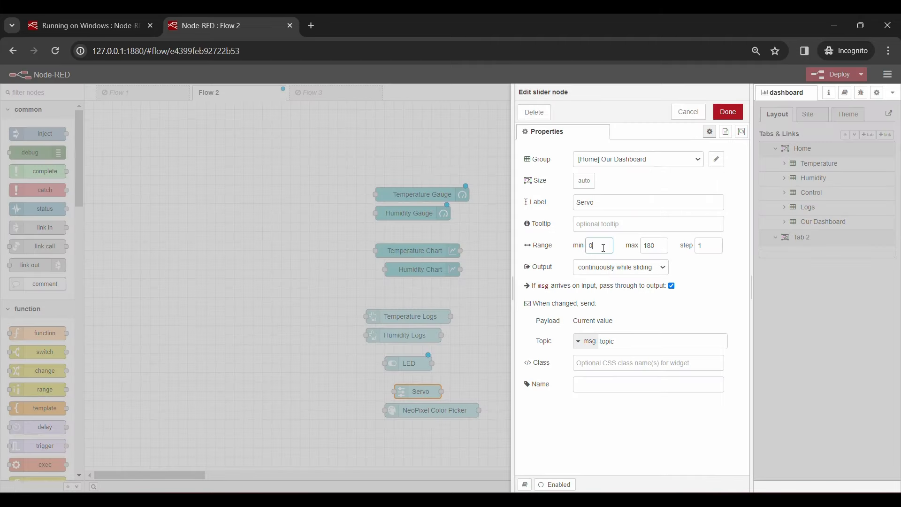
drag(656, 248, 644, 246)
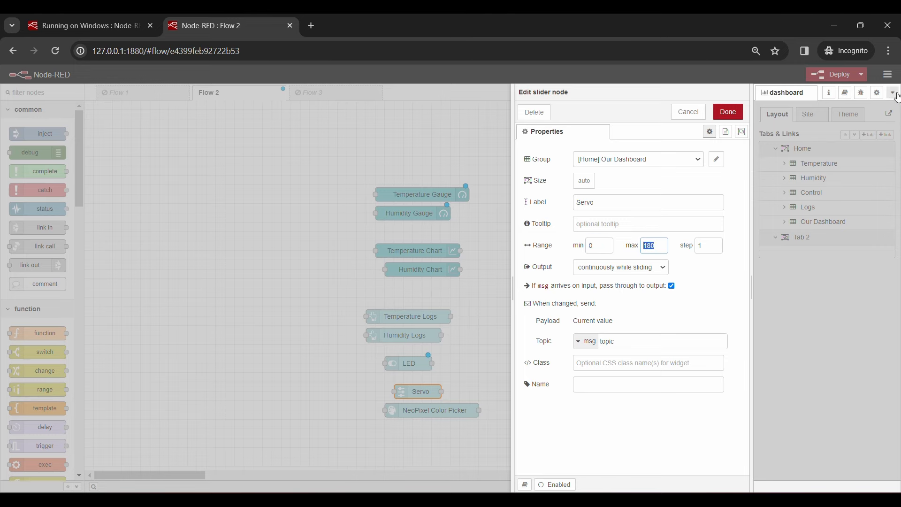
click(728, 112)
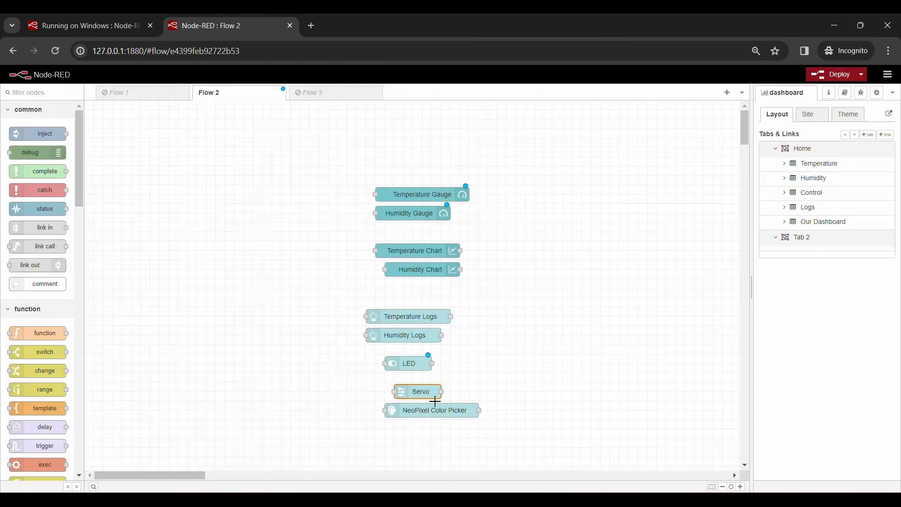
Step: Set the NeoPixel Color Picker's output format to rgb
click(416, 415)
double_click(416, 415)
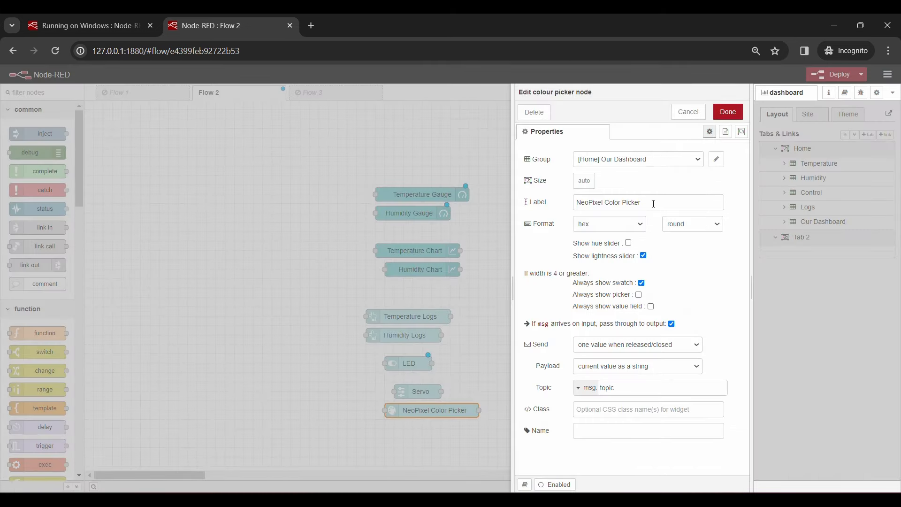
click(635, 230)
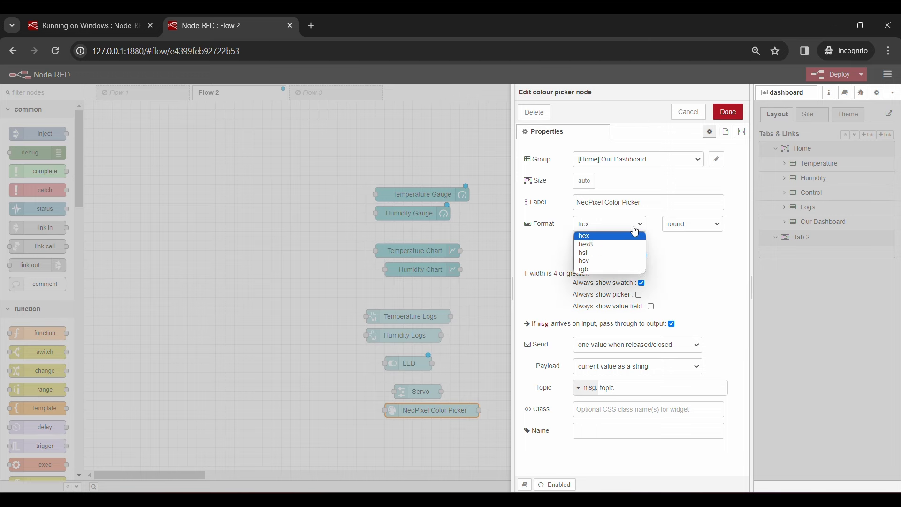
click(601, 269)
click(728, 112)
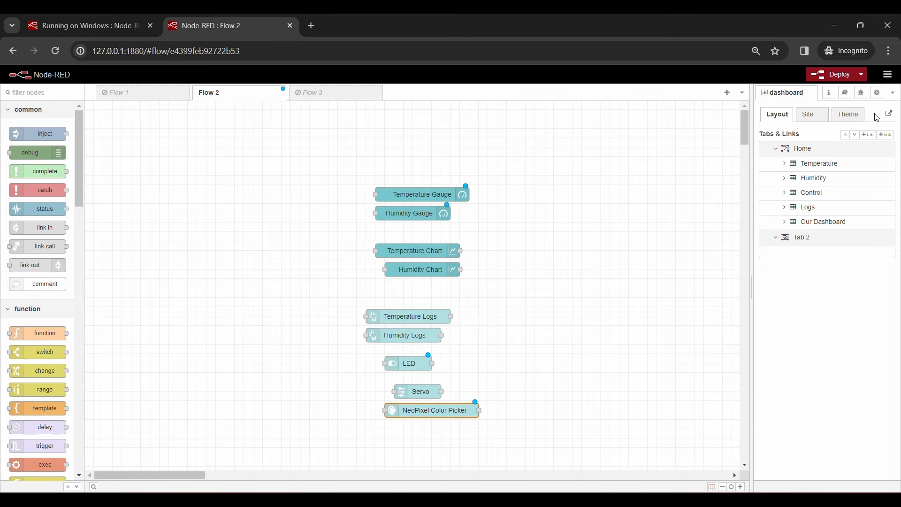
Step: Deploy the widget settings and check the gauges' units and ranges on the dashboard page at 127.0.0.1:1880/ui
click(832, 76)
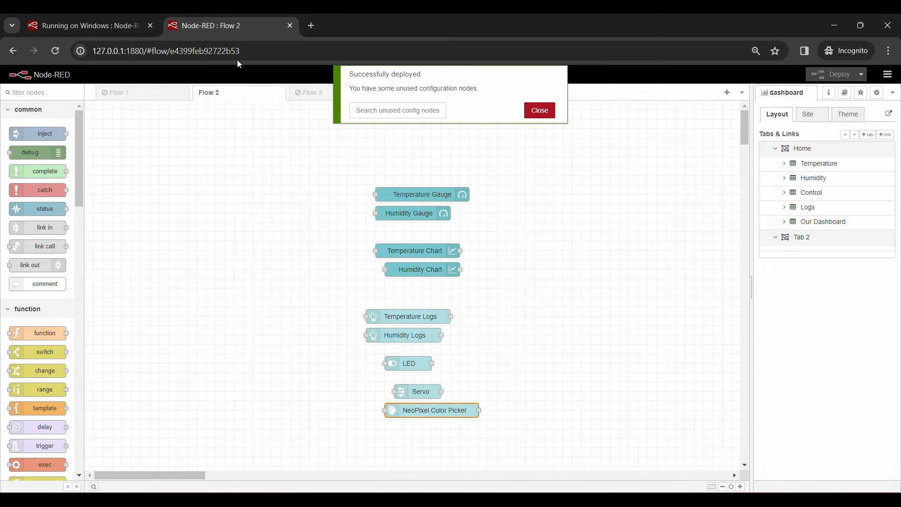
drag(241, 51, 147, 51)
text(ui)
key(Return)
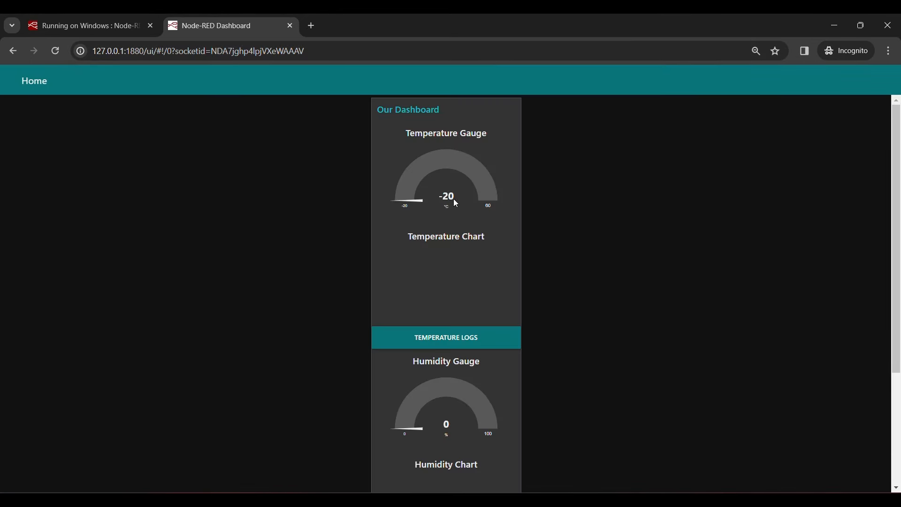
drag(456, 203, 436, 201)
scroll(450, 445, down, 3)
drag(405, 479, 379, 481)
Step: Return to the flow editor, add an mqtt out node wired to the LED switch's output, and open its properties
click(13, 51)
click(13, 51)
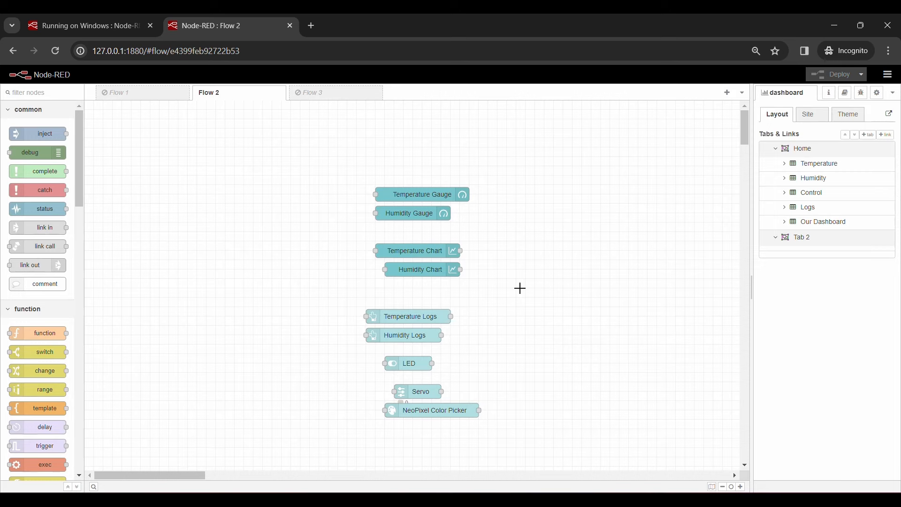
drag(81, 171, 82, 259)
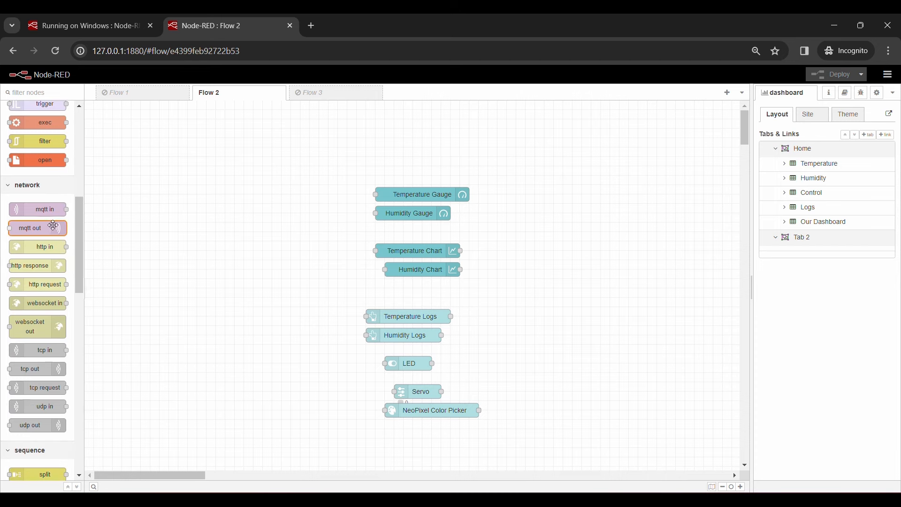
mouse_move(33, 212)
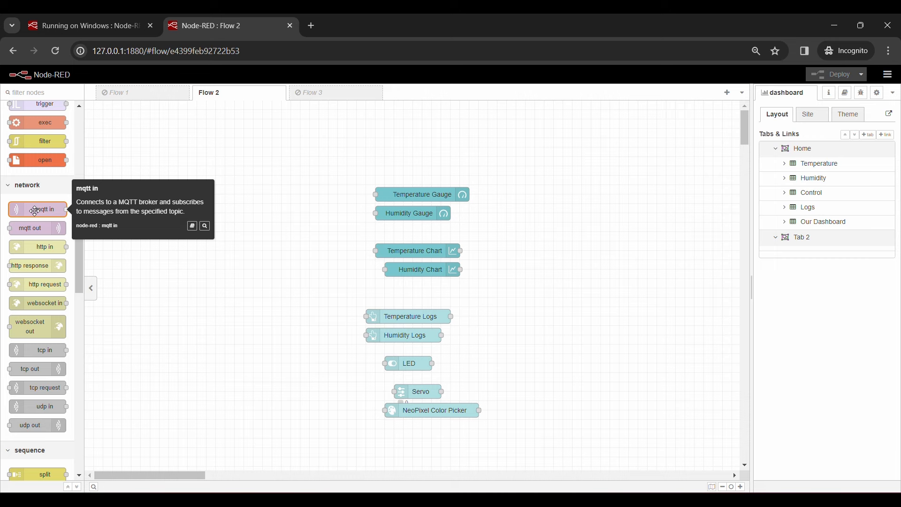
mouse_move(38, 234)
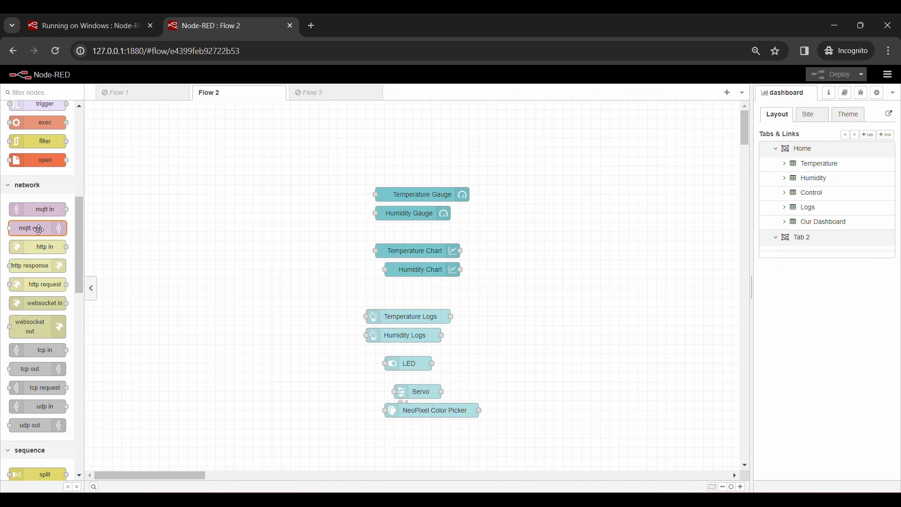
mouse_move(47, 230)
mouse_down()
mouse_move(234, 264)
mouse_move(540, 367)
mouse_up()
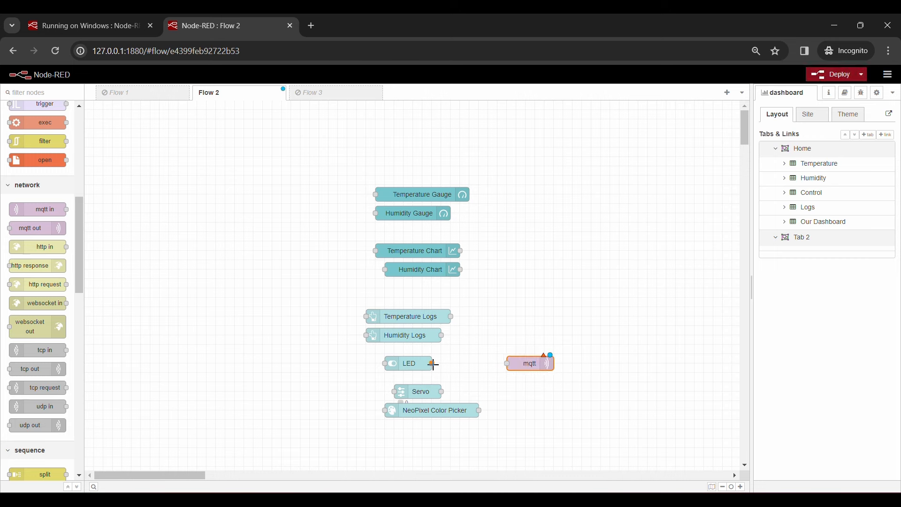
drag(434, 365, 511, 365)
mouse_move(547, 362)
double_click(531, 365)
Step: Examine the connection, security and message settings for a new mqtt-broker configuration without adding it
click(678, 162)
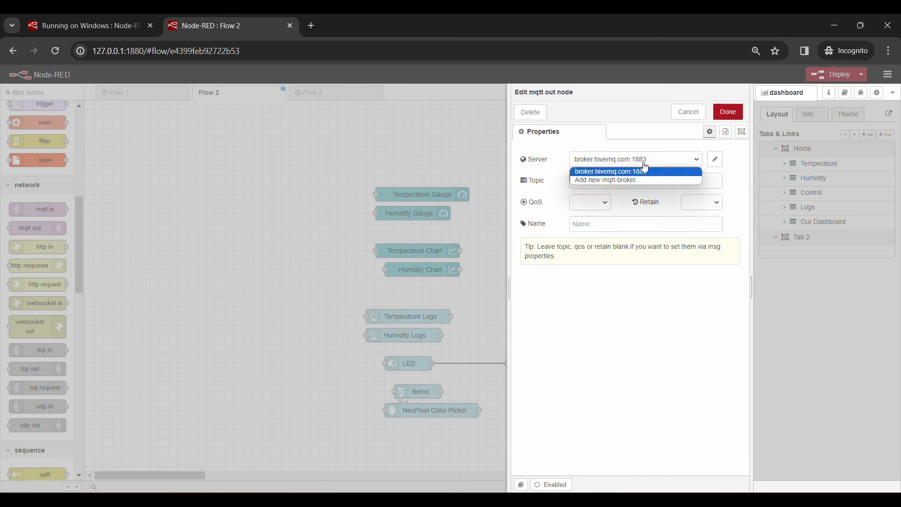
click(620, 181)
click(714, 162)
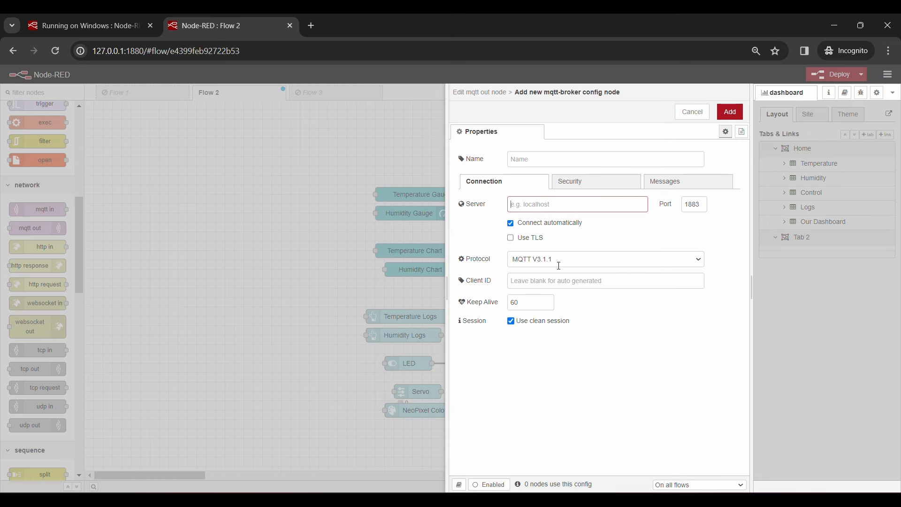
click(588, 185)
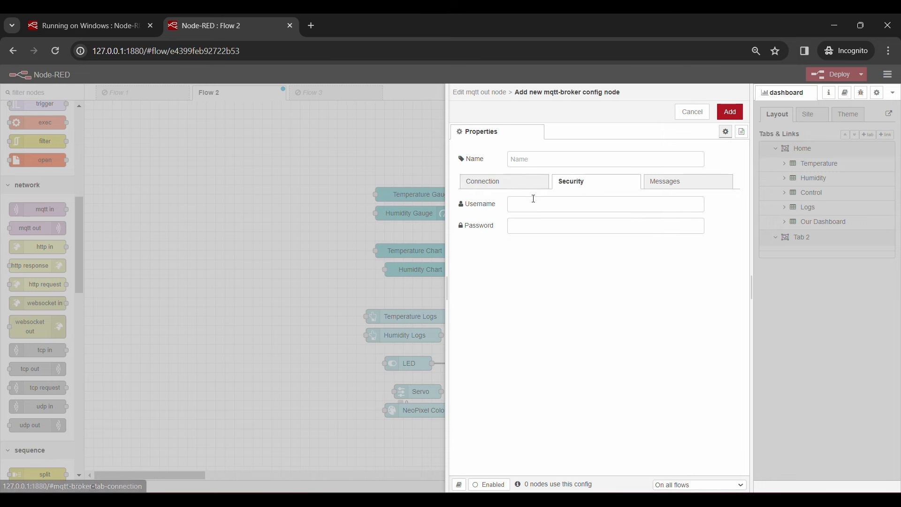
click(690, 185)
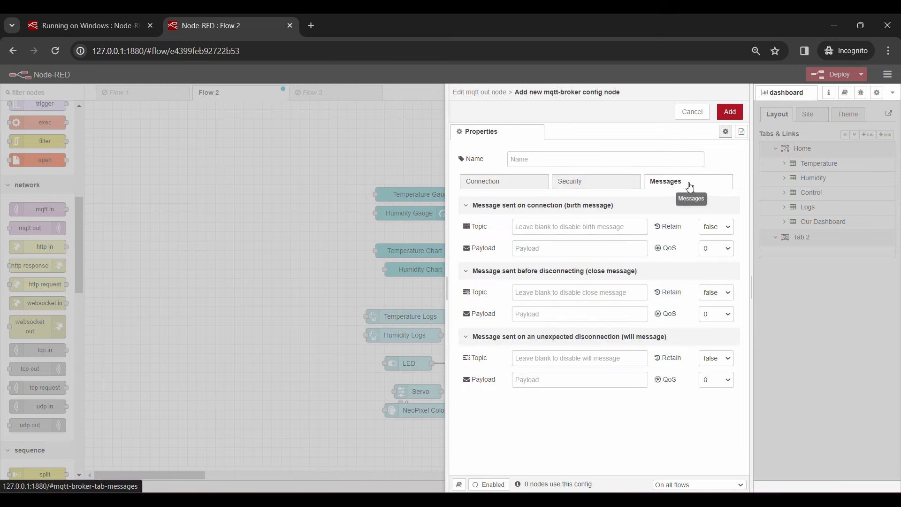
click(500, 188)
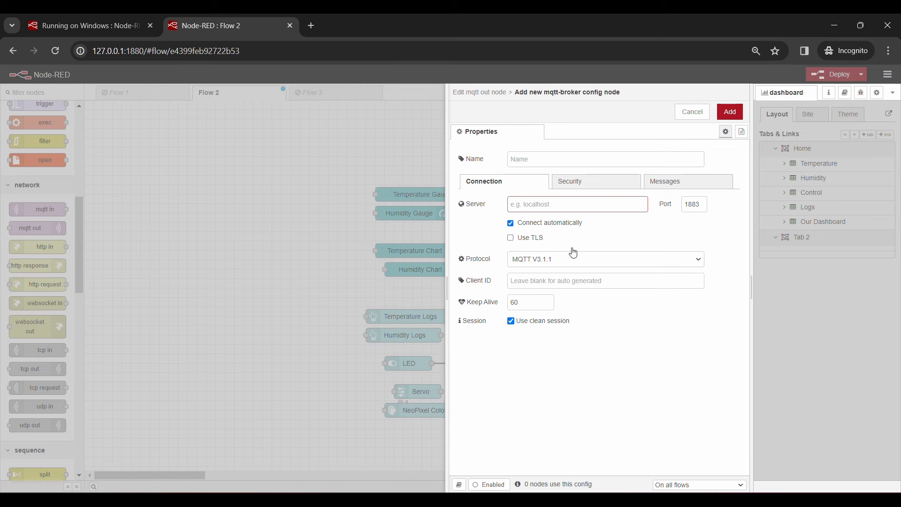
click(691, 113)
Step: Configure the LED's mqtt out node with server broker.hivemq.com:1883, topic lights and QoS 1
click(630, 163)
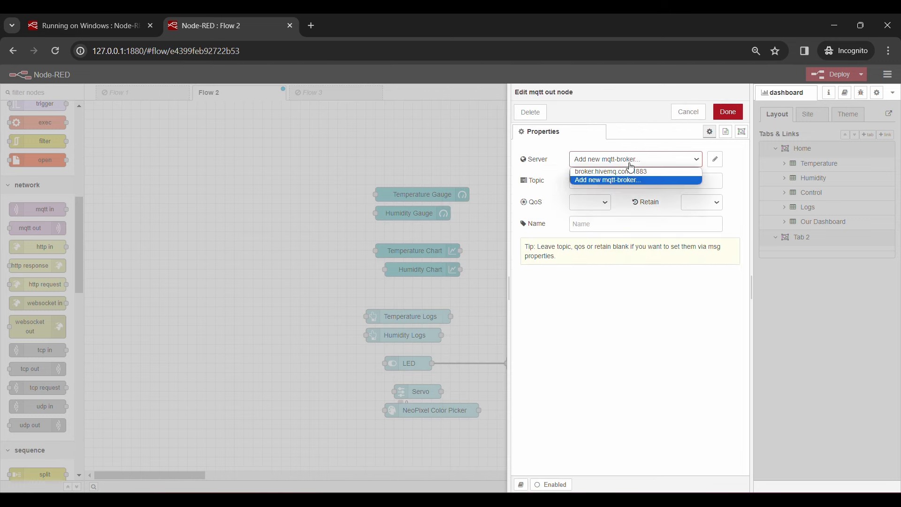
click(624, 172)
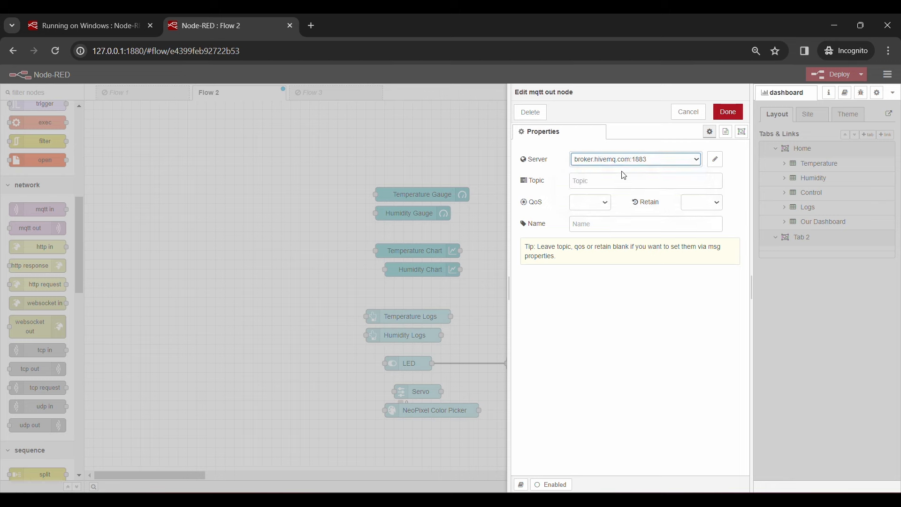
click(616, 182)
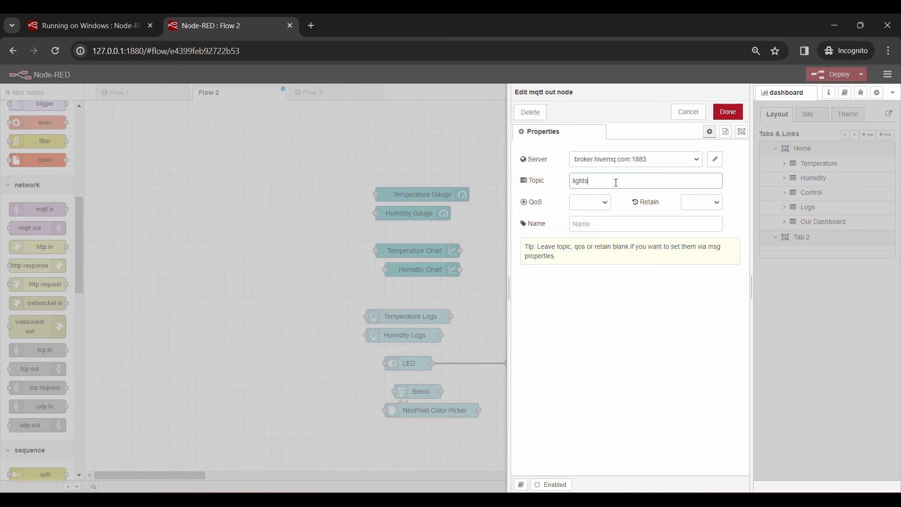
text(lights)
click(606, 203)
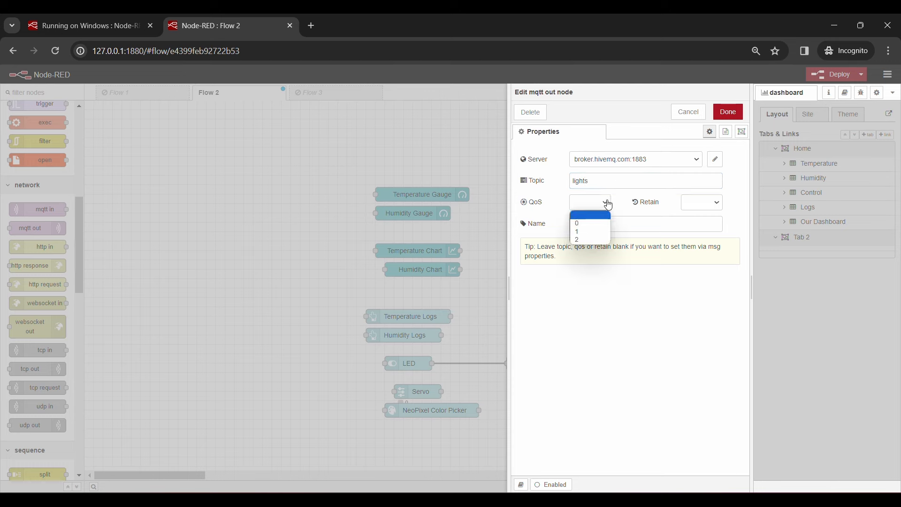
click(591, 229)
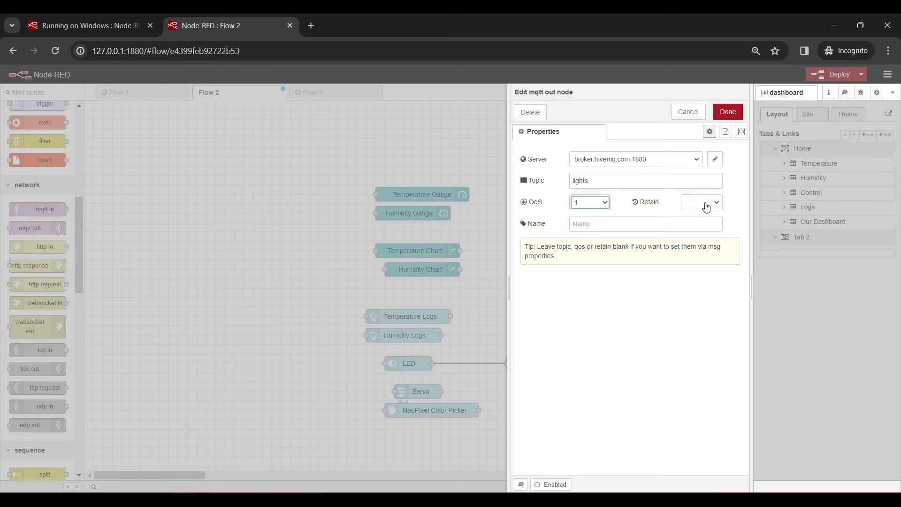
click(728, 113)
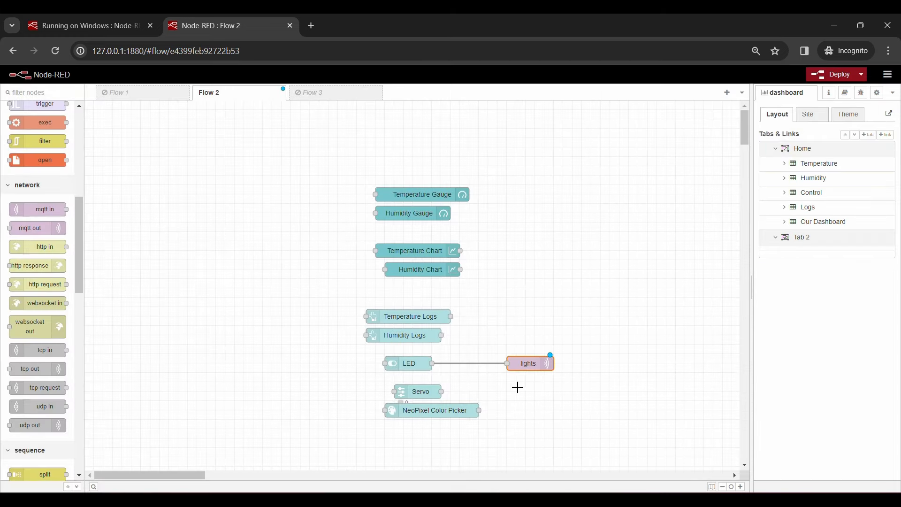
Step: Deploy the flow and check the node-red terminal log for the connection to the MQTT broker
click(830, 75)
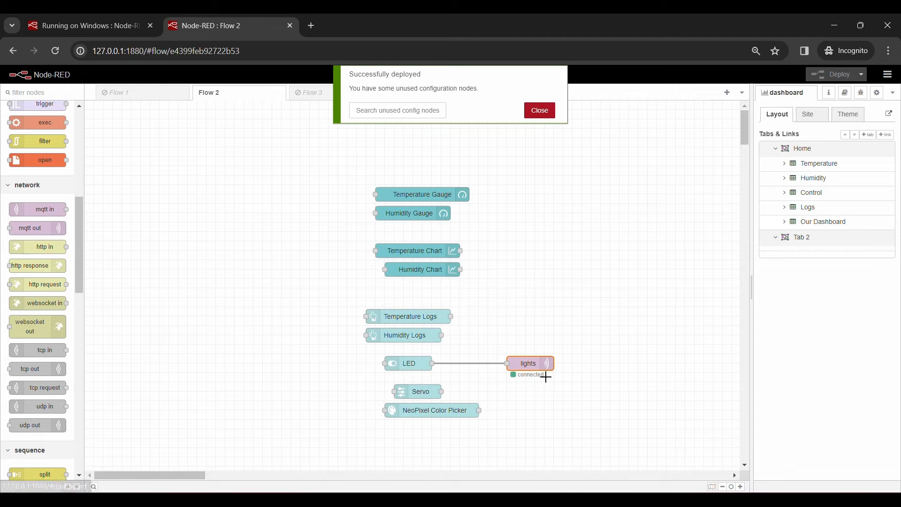
key(alt+Tab)
scroll(489, 355, down, 20)
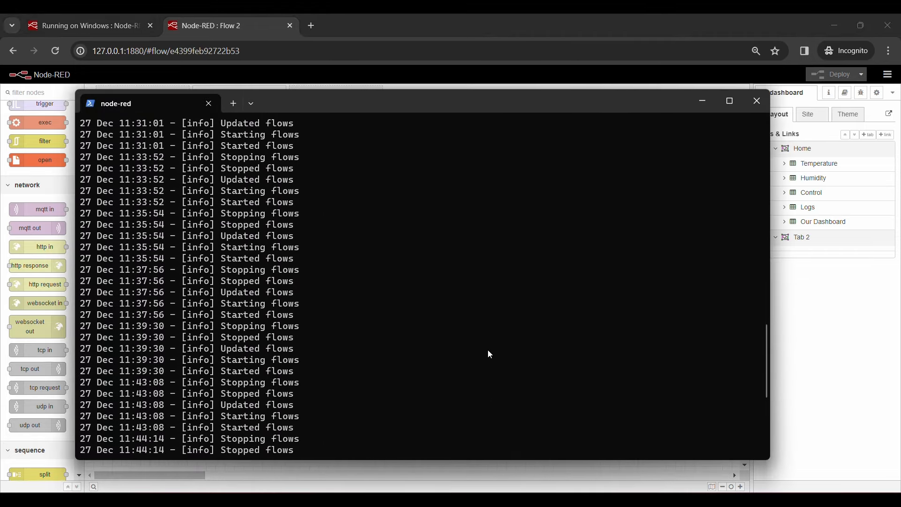
drag(393, 440, 672, 437)
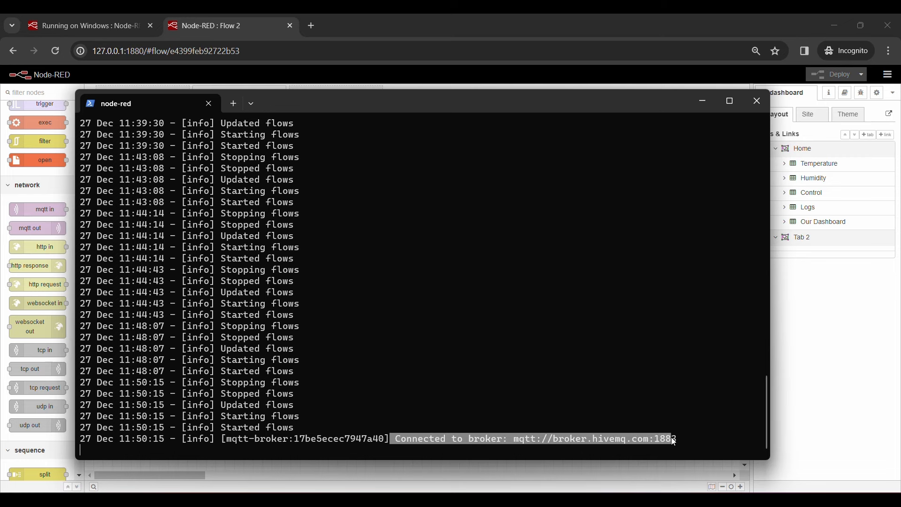
click(838, 331)
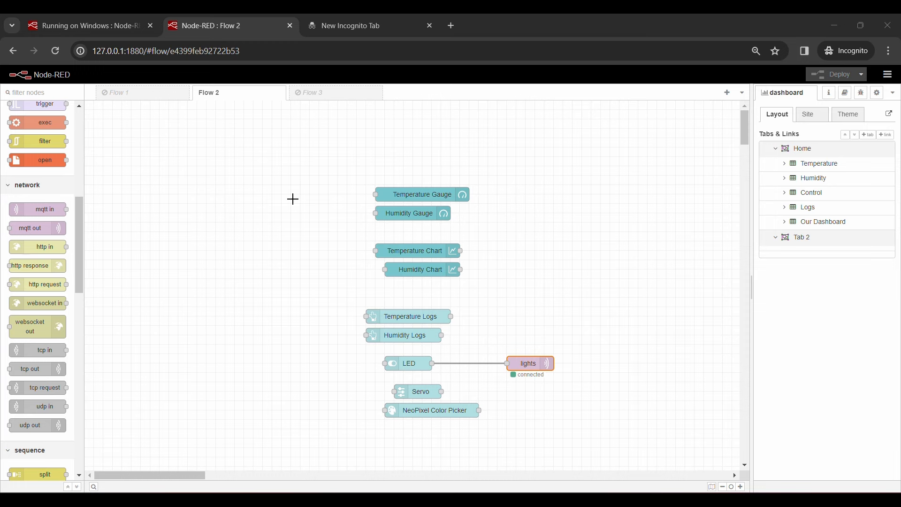
Step: Open the dashboard page at 127.0.0.1:1880/ui and bring its LED, NeoPixel and servo controls into view
drag(243, 51, 149, 53)
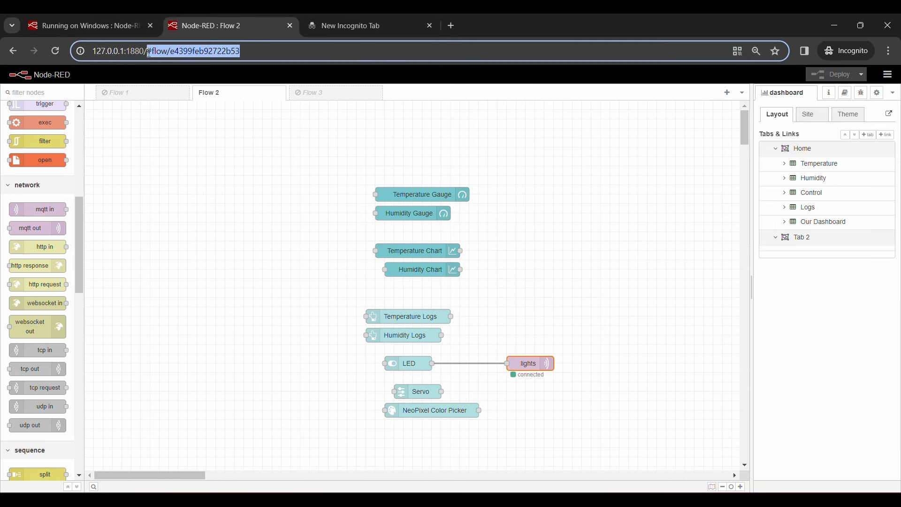
text(ui)
key(Return)
scroll(476, 428, down, 3)
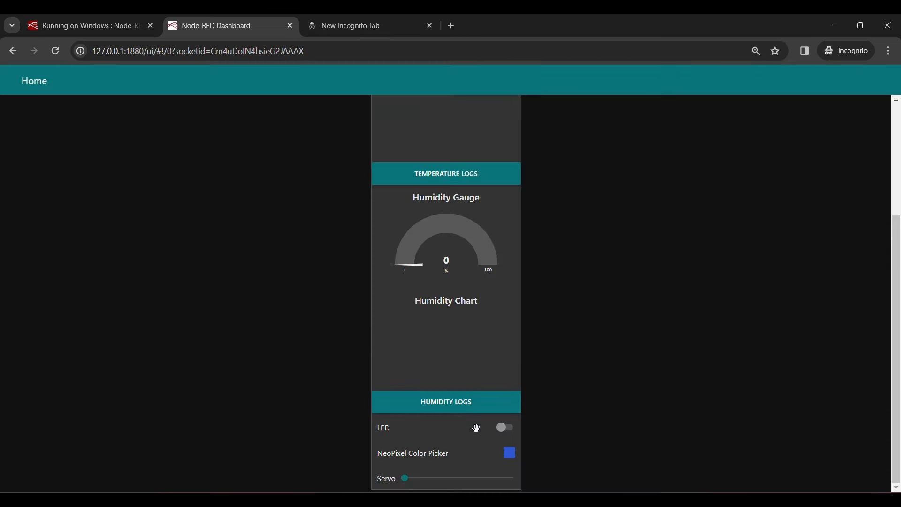
click(336, 24)
click(278, 54)
key(ctrl+v)
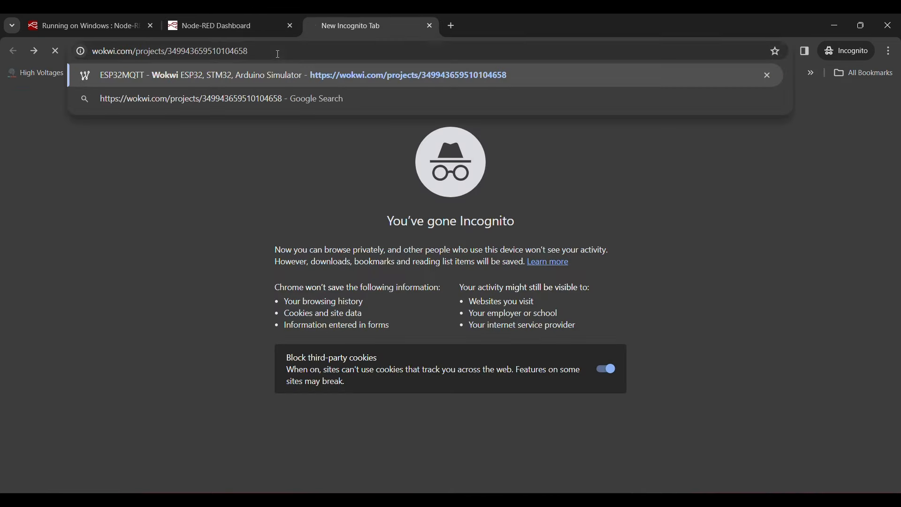
key(Return)
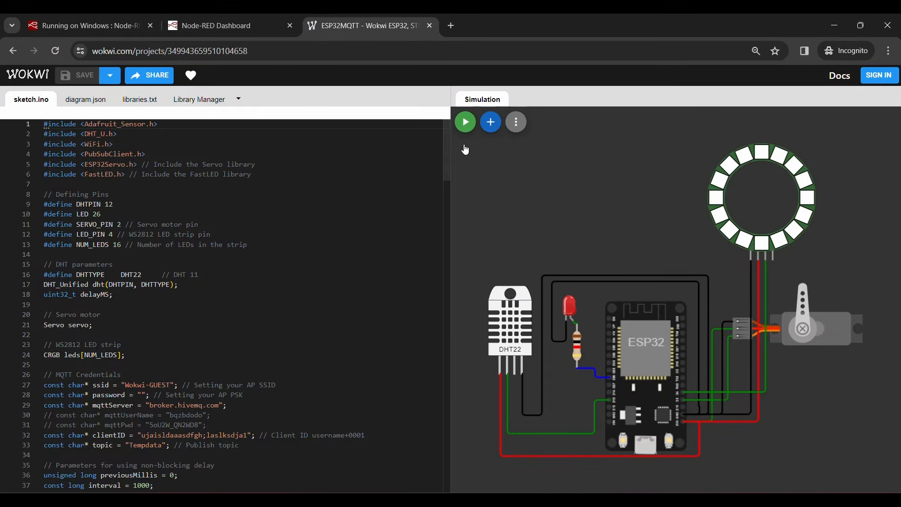
click(466, 122)
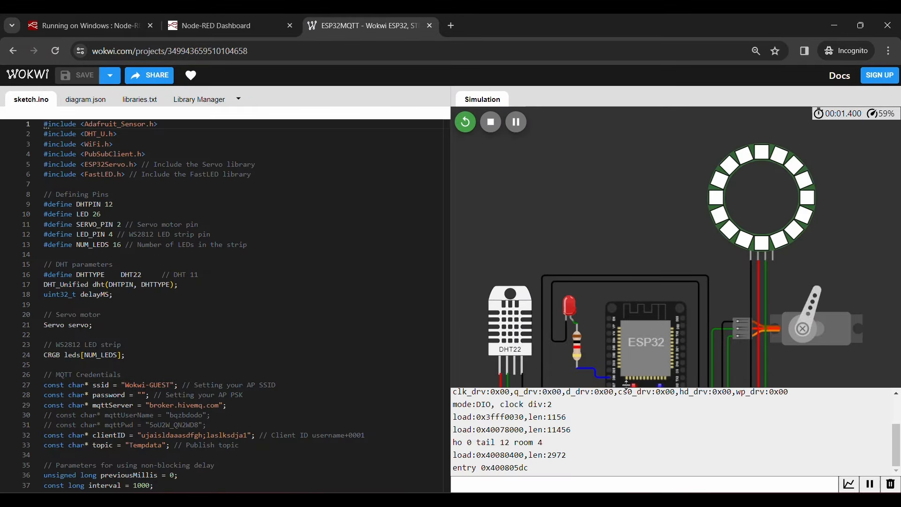
Step: Turn on the LED switch on the Node-RED dashboard and check the LED in the Wokwi simulation
click(205, 30)
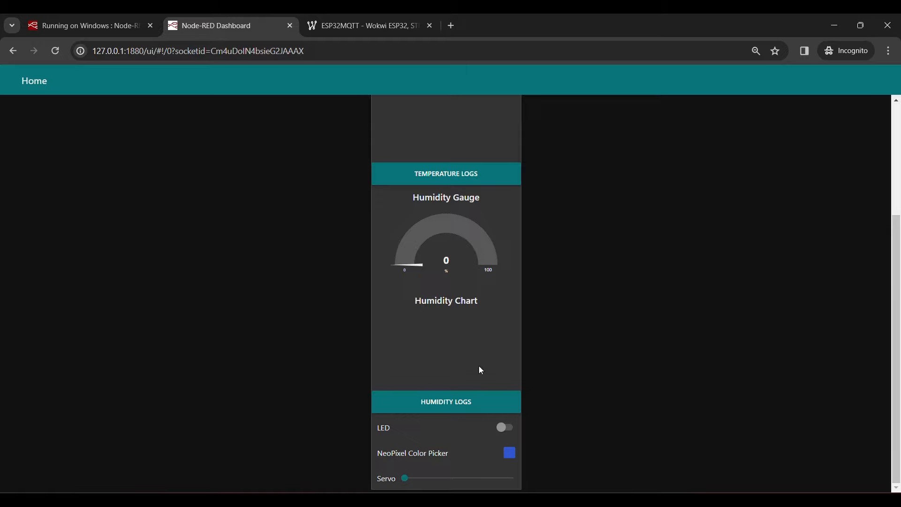
click(507, 428)
click(334, 26)
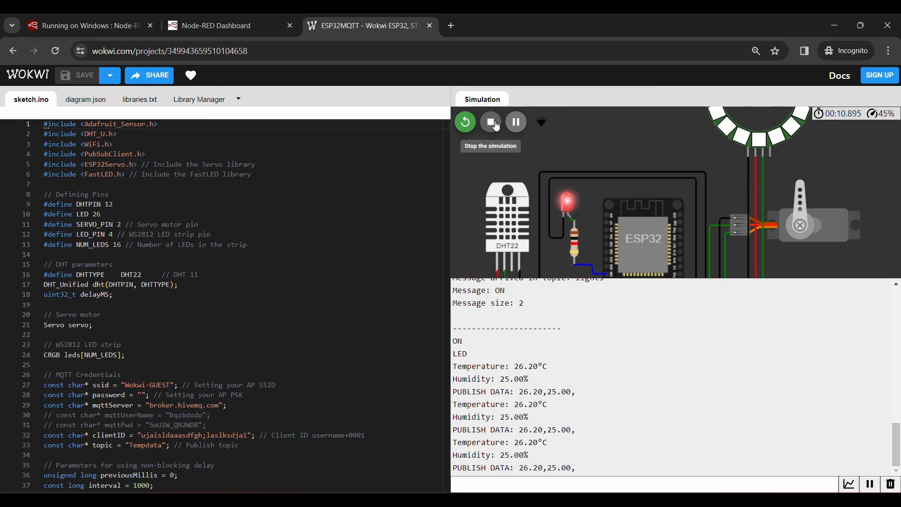
click(253, 29)
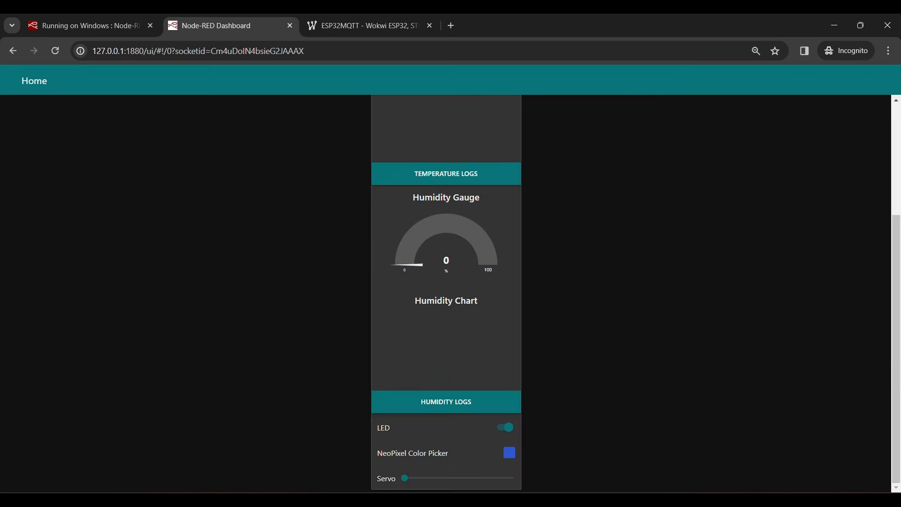
Step: Return to the flow editor and add two mqtt out nodes beside the Servo and NeoPixel Color Picker nodes
click(15, 51)
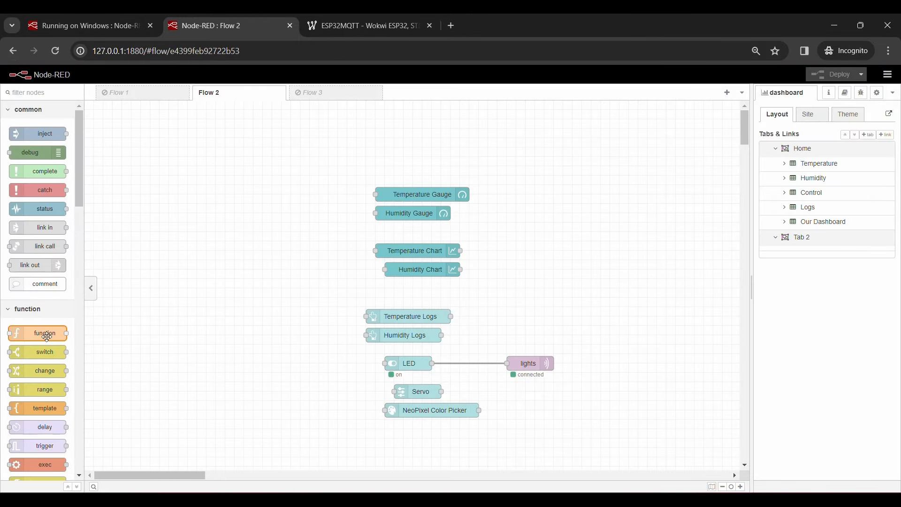
scroll(43, 344, down, 5)
drag(43, 344, 534, 392)
drag(38, 344, 552, 412)
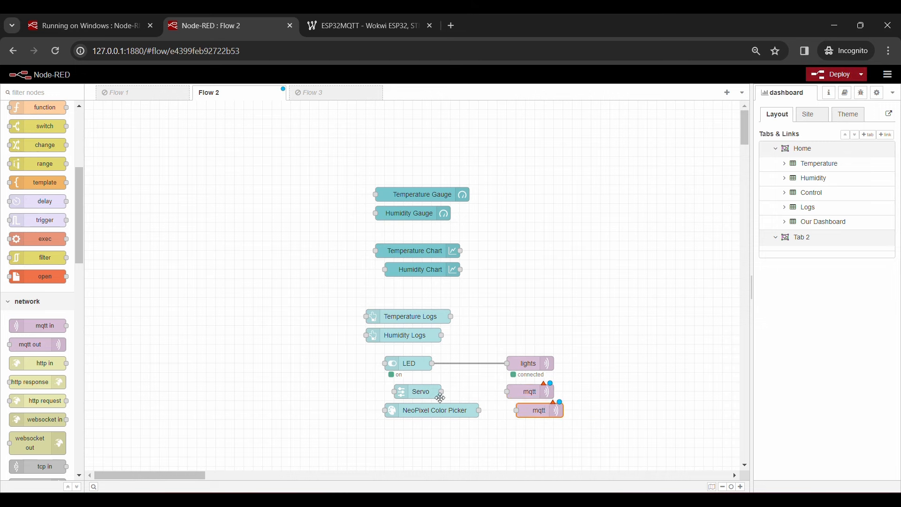
Step: Wire the Servo node to its neighbouring mqtt out node and set that node's topic to servo with QoS 1
drag(442, 392, 506, 392)
double_click(534, 393)
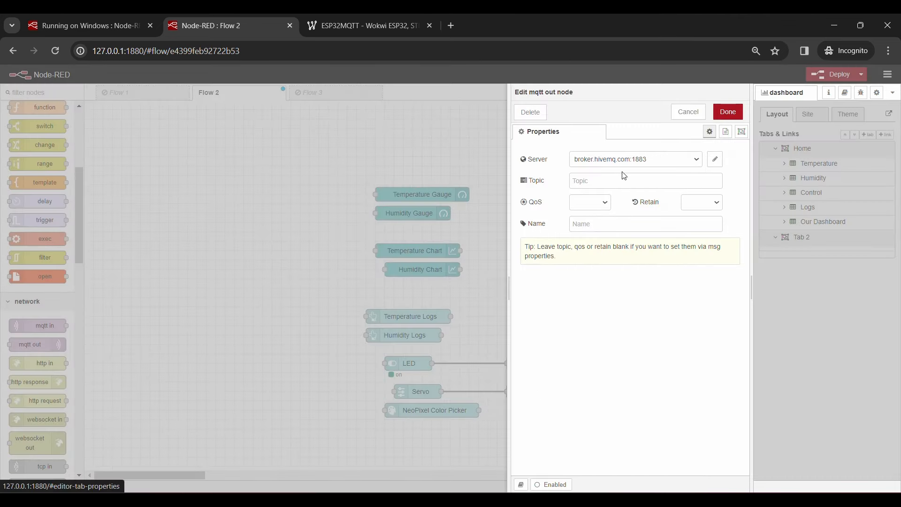
click(604, 181)
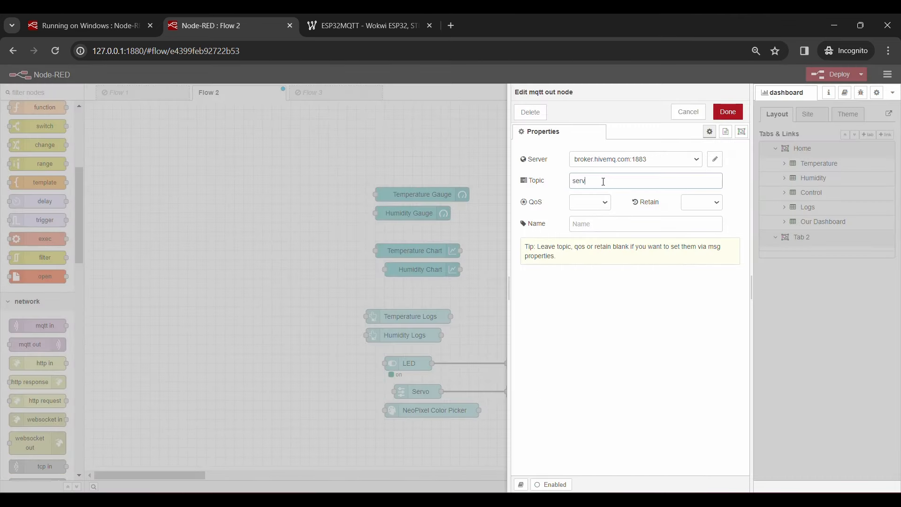
click(590, 202)
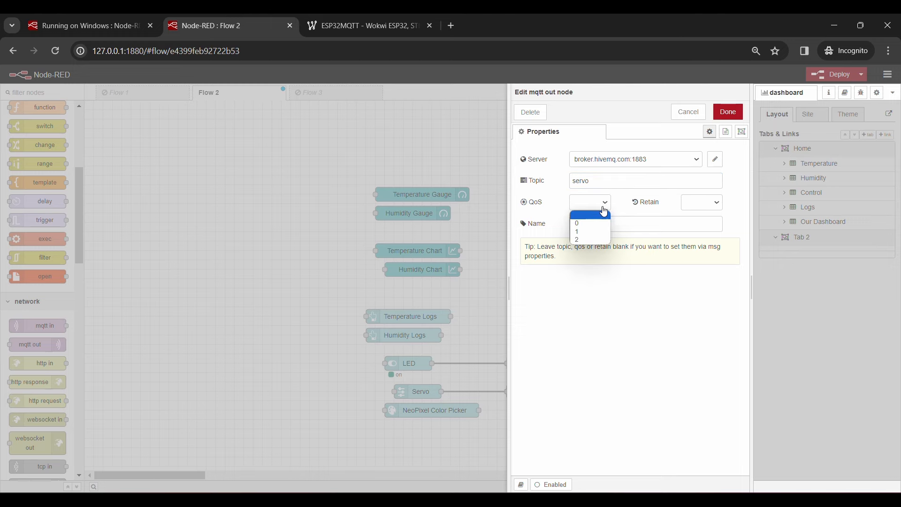
click(590, 232)
click(726, 112)
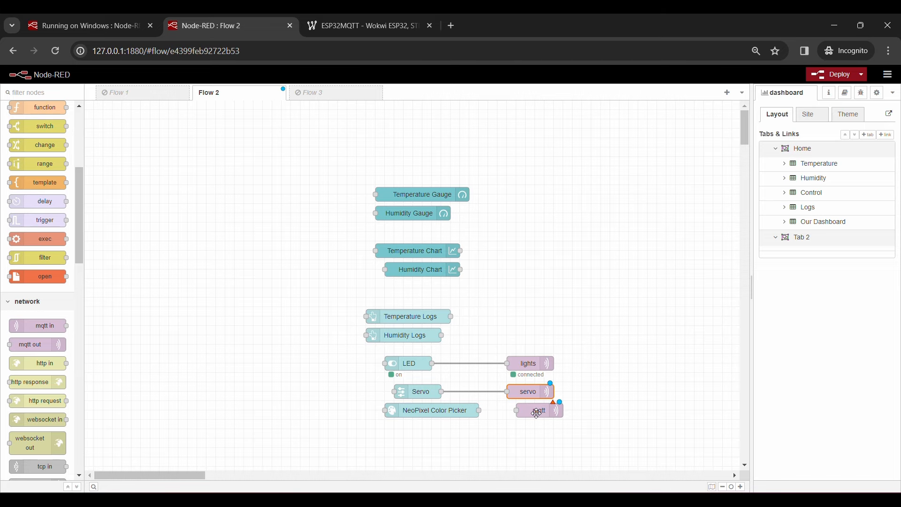
Step: Set the remaining mqtt out node's topic to lights/neopixel with QoS 1 and wire the NeoPixel Color Picker to it
click(537, 414)
double_click(538, 414)
click(595, 180)
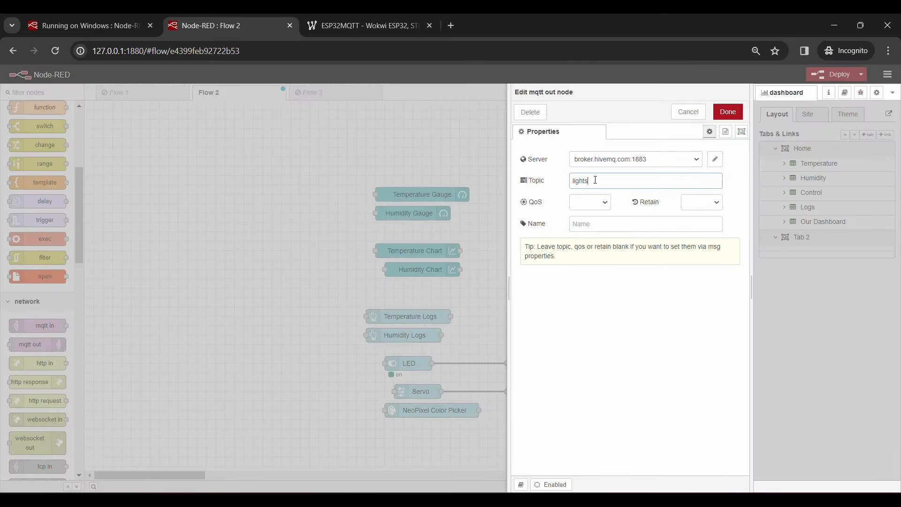
click(590, 202)
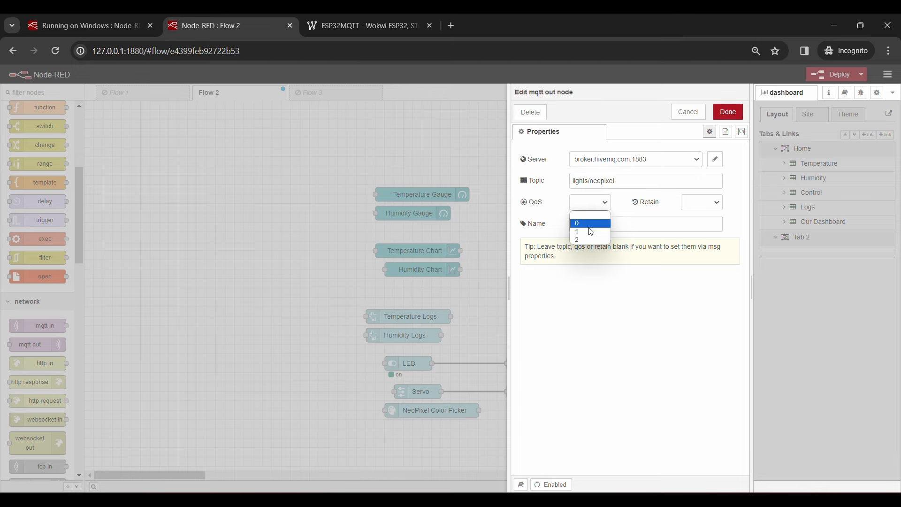
click(579, 230)
click(728, 111)
drag(481, 411, 517, 411)
Step: Deploy the flow, reopen the dashboard page at 127.0.0.1:1880/ui, and restart the ESP32 simulation in Wokwi
click(833, 74)
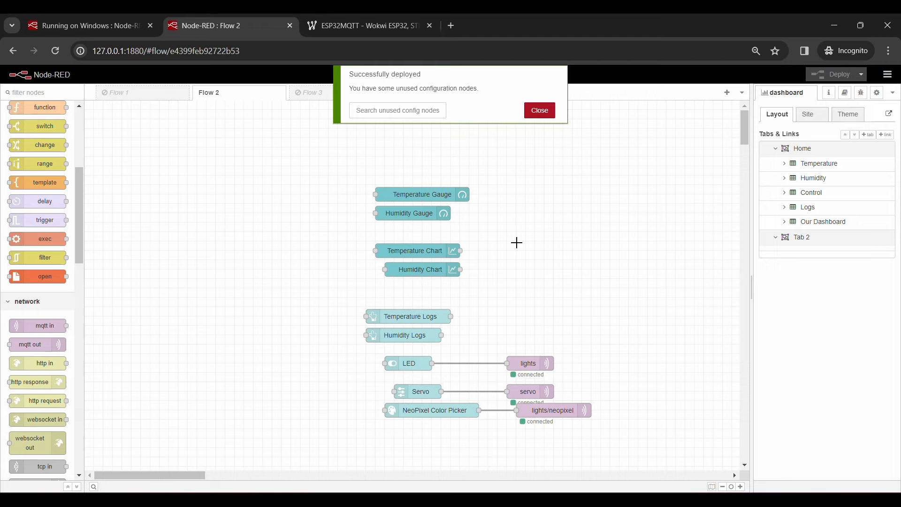
drag(241, 51, 145, 52)
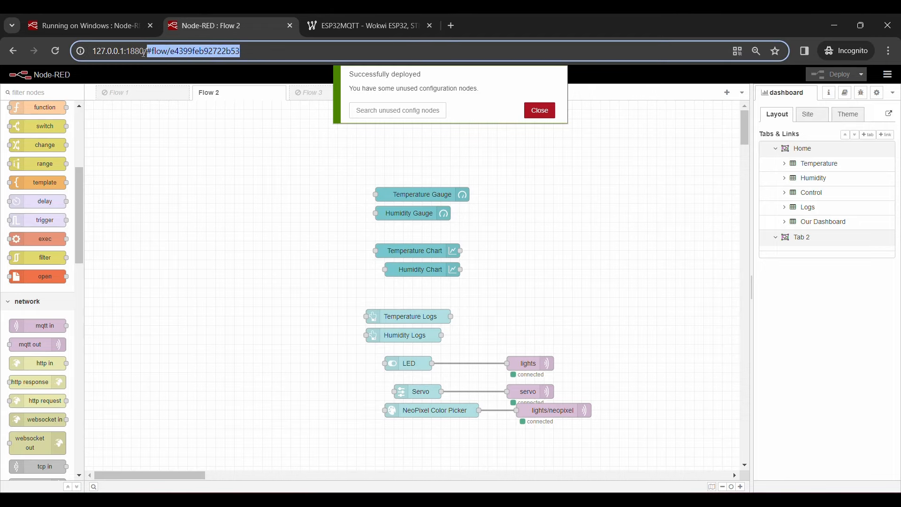
text(ui)
key(Return)
click(332, 25)
click(465, 123)
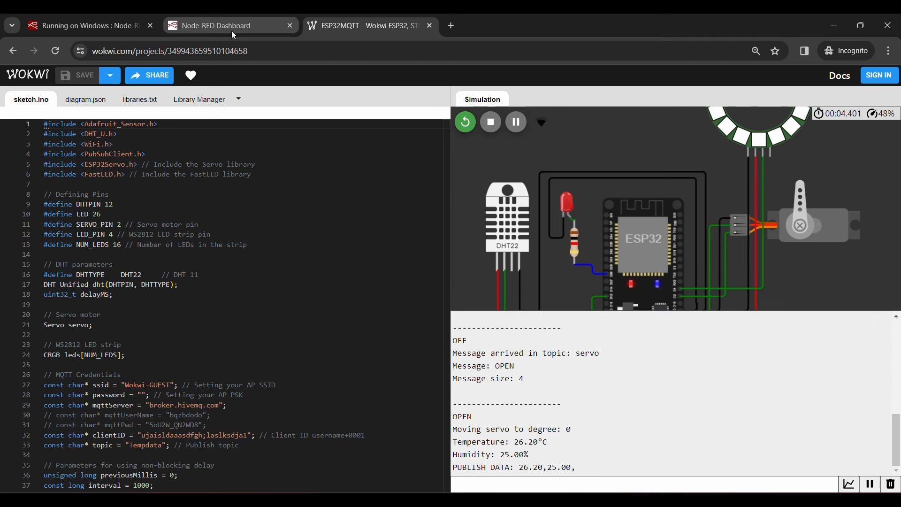
Step: Set the dashboard's Servo slider to about 86 and check the servo's movement in the Wokwi simulation
click(233, 31)
scroll(453, 289, down, 3)
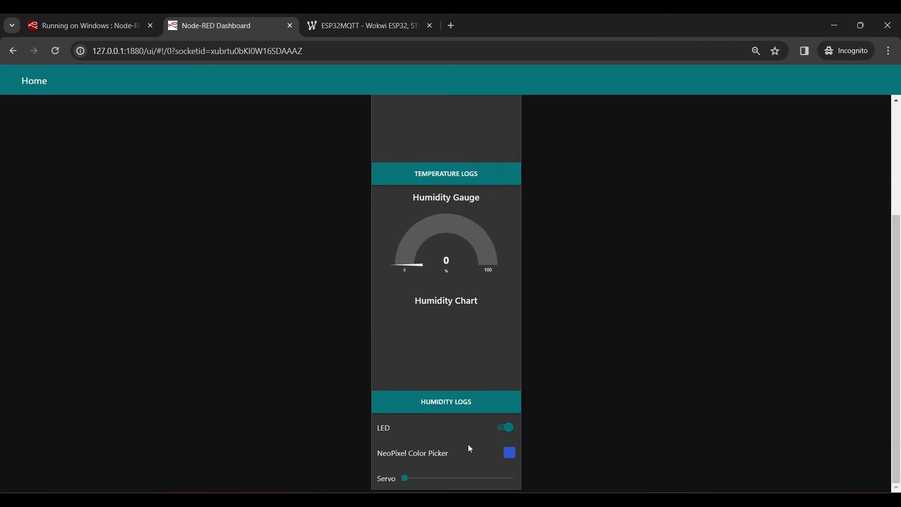
drag(408, 482, 459, 479)
click(348, 24)
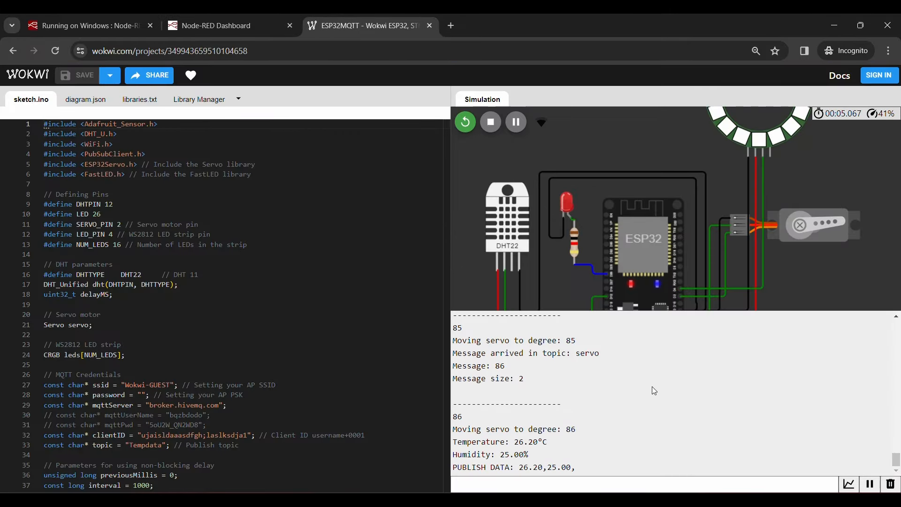
Step: Pick a red shade in the dashboard's NeoPixel Color Picker and check the LED ring in the Wokwi simulation
click(259, 33)
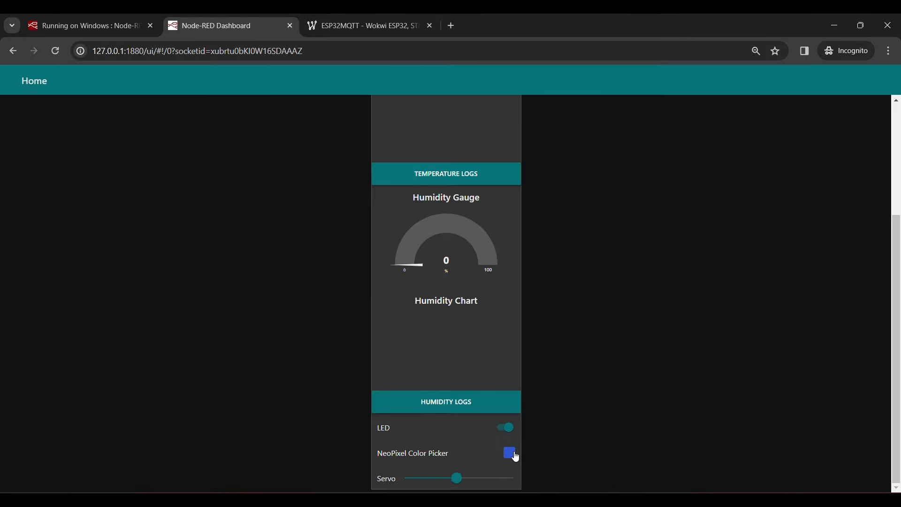
click(512, 455)
scroll(588, 399, down, 1)
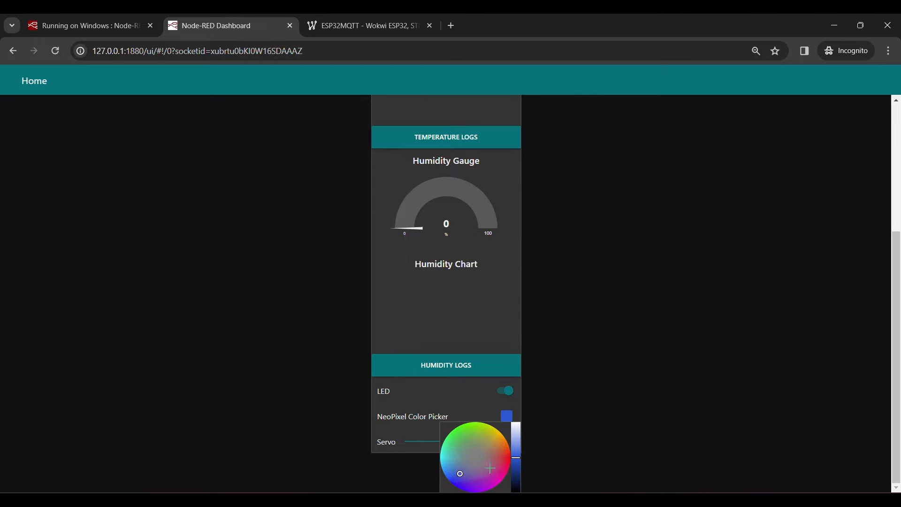
click(508, 460)
click(338, 26)
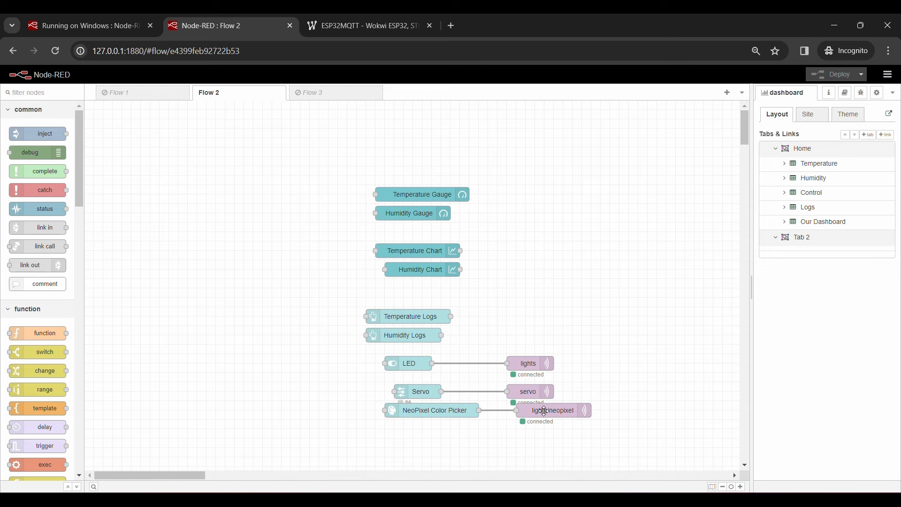
Step: In the flow editor, delete the wire between the NeoPixel Color Picker and the lights/neopixel mqtt out node
click(495, 411)
key(Delete)
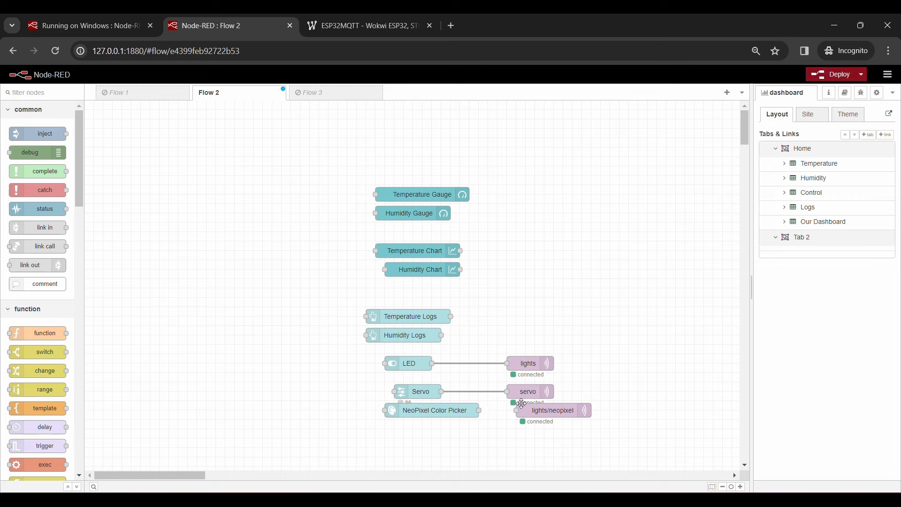
Step: Add a function node after the NeoPixel Color Picker and line up the picker, function and lights/neopixel nodes in one row
drag(518, 408, 603, 408)
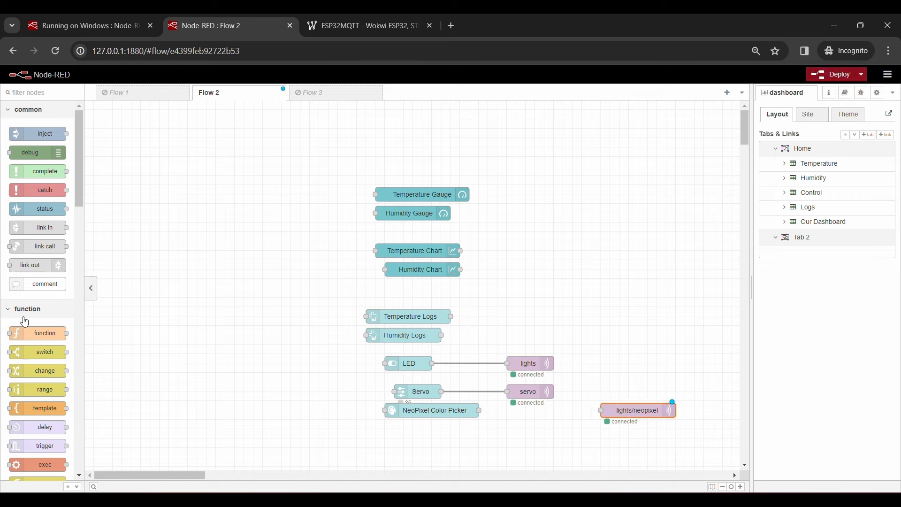
drag(48, 334, 565, 431)
click(446, 413)
drag(446, 413, 427, 432)
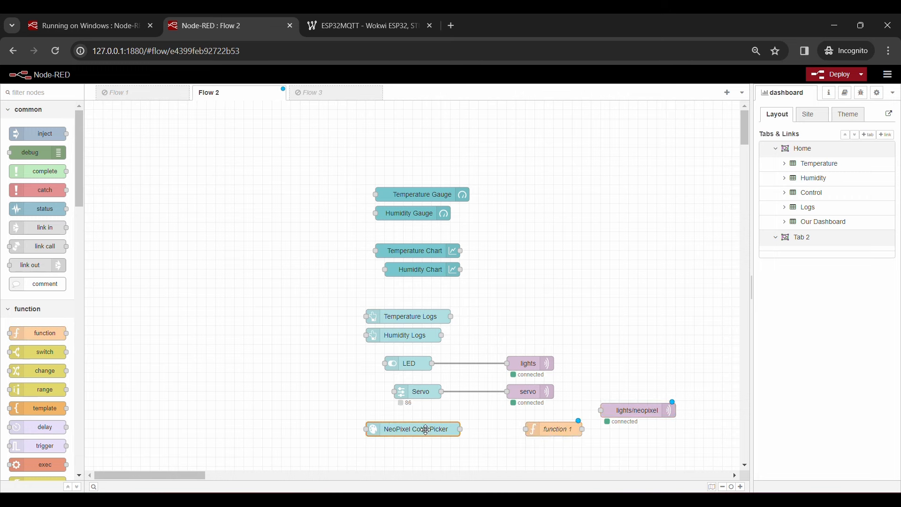
click(633, 413)
drag(632, 413, 647, 435)
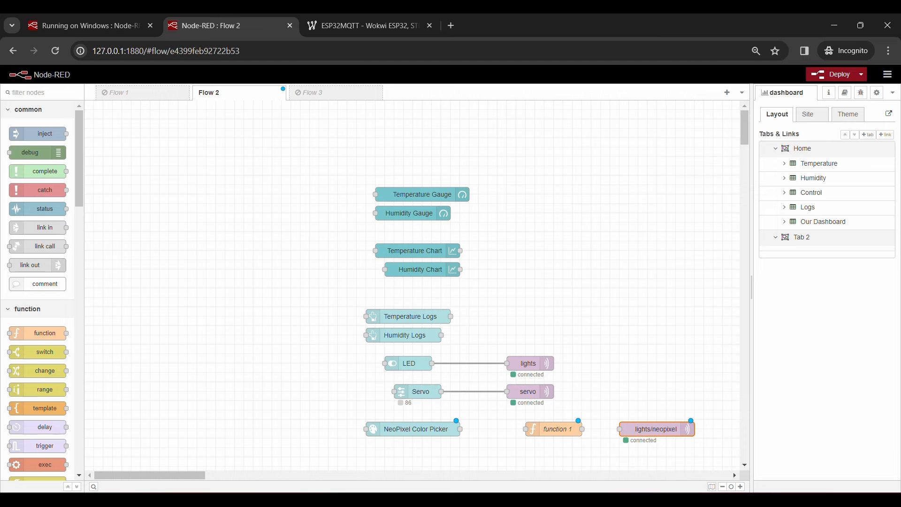
Step: Name the new function node Parse RGB values and paste code that strips "rgb(" and ")" from msg.payload above return msg
double_click(556, 429)
triple_click(571, 162)
text(P)
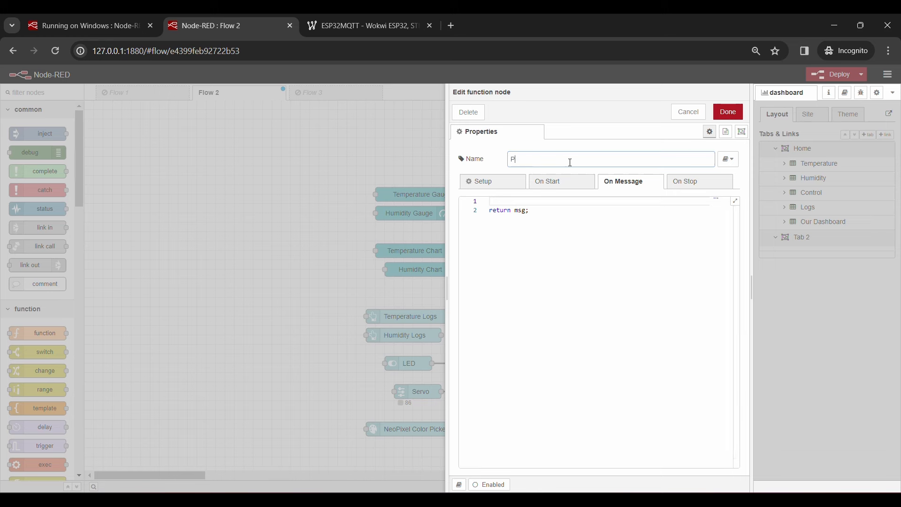
text(arse RGB values)
triple_click(546, 211)
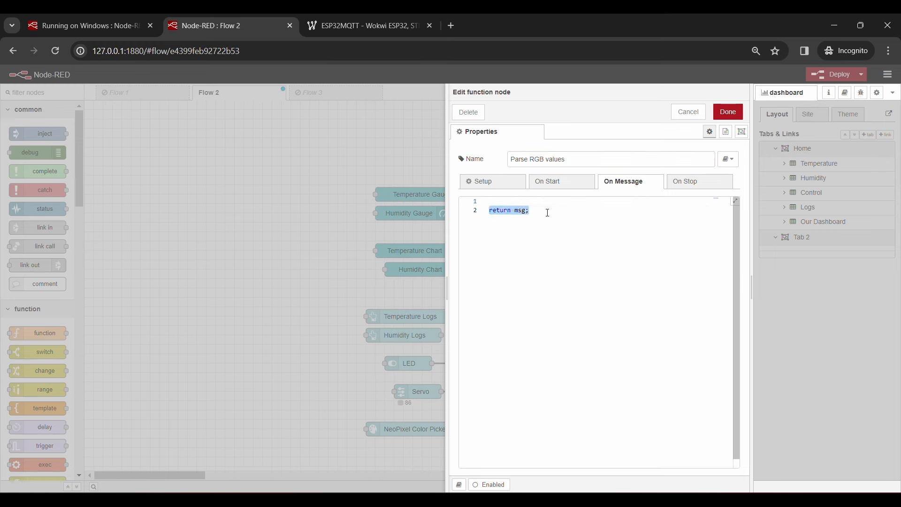
key(Up)
key(ctrl+v)
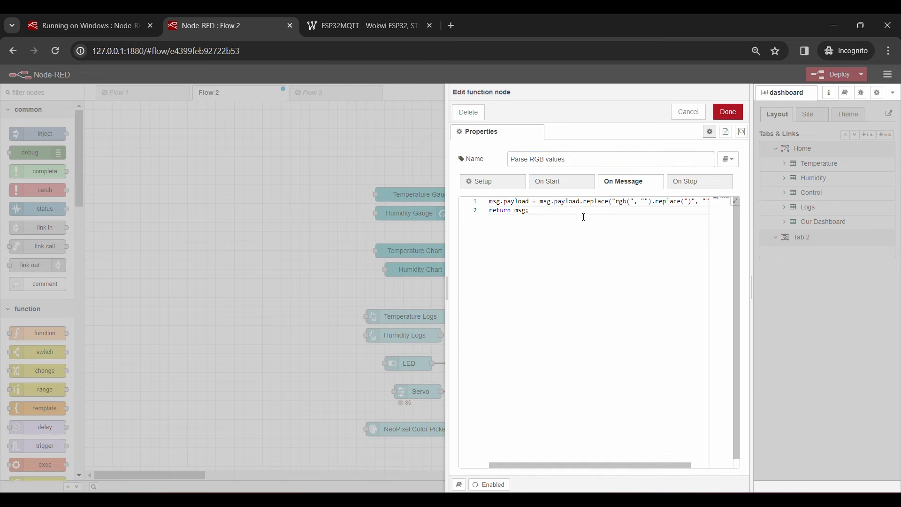
Step: Add the comment //rgb(r,g,b) and r,g,b below the function's code and save the node
key(Return)
key(Return)
text(//rg()
key(BackSpace)
text(b(r,g,b))
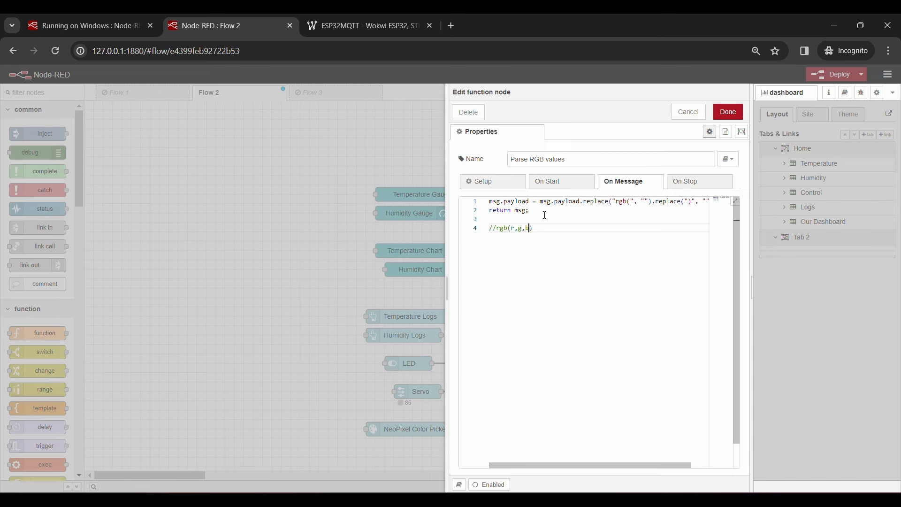
text( and it is con)
key(BackSpace)
key(BackSpace)
key(BackSpace)
key(BackSpace)
key(BackSpace)
key(BackSpace)
key(BackSpace)
text(r,g,b)
drag(511, 230, 497, 230)
click(530, 228)
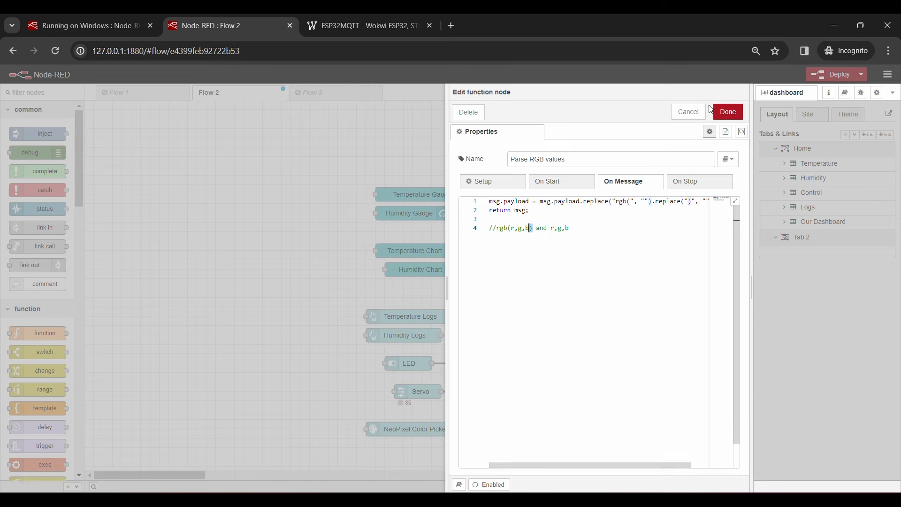
click(726, 115)
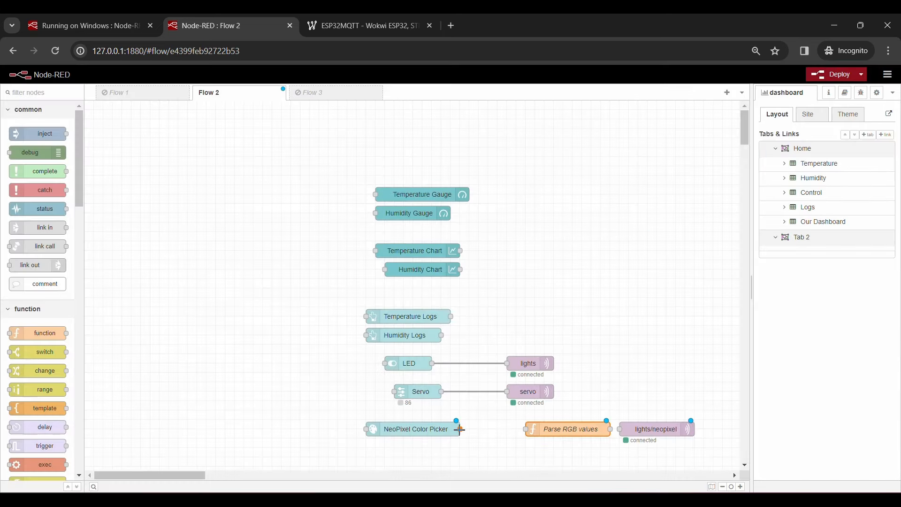
Step: Wire the NeoPixel Color Picker through Parse RGB values to the lights/neopixel mqtt out node and deploy the flow
drag(460, 429, 538, 429)
drag(611, 431, 620, 429)
click(831, 74)
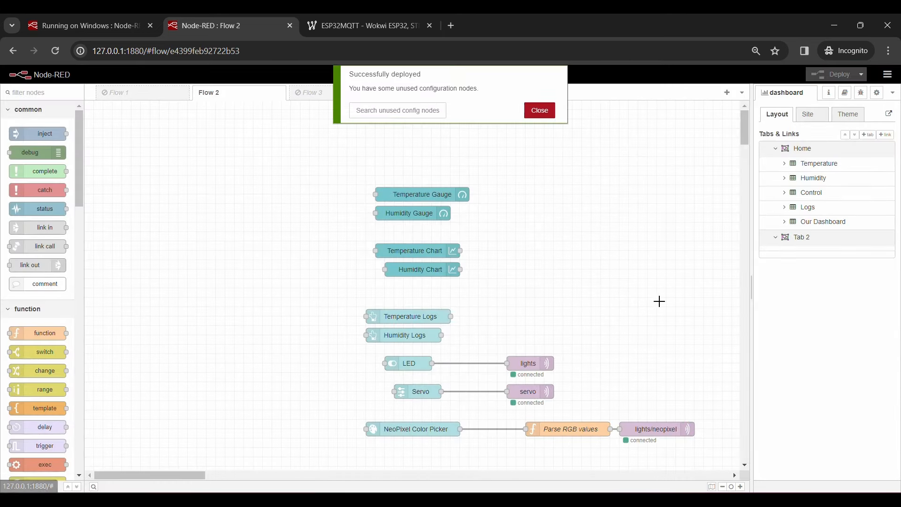
Step: Open the dashboard page, pick a turquoise shade in the NeoPixel Color Picker and check the LED ring in Wokwi
drag(240, 51, 149, 56)
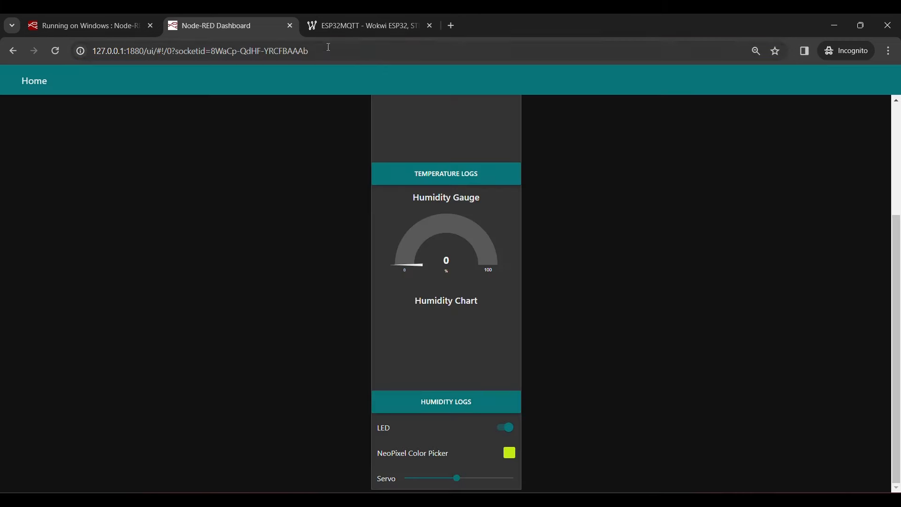
click(328, 27)
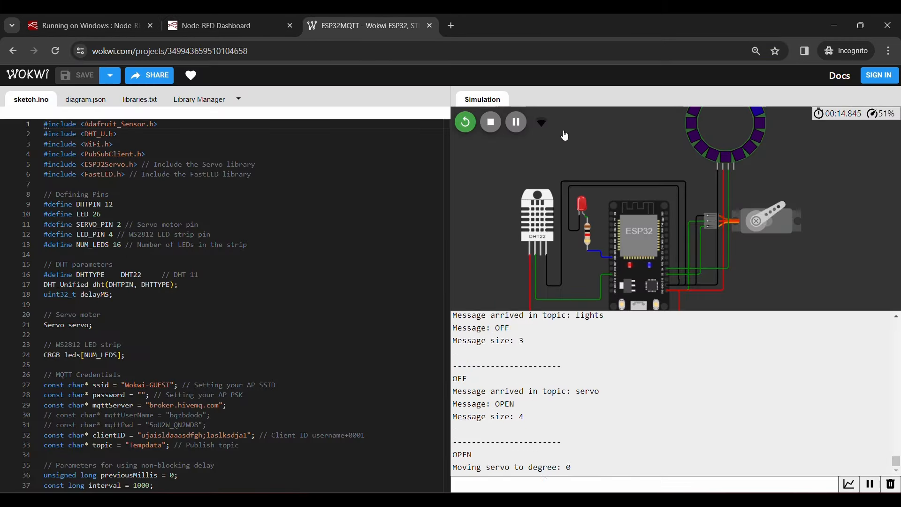
click(265, 27)
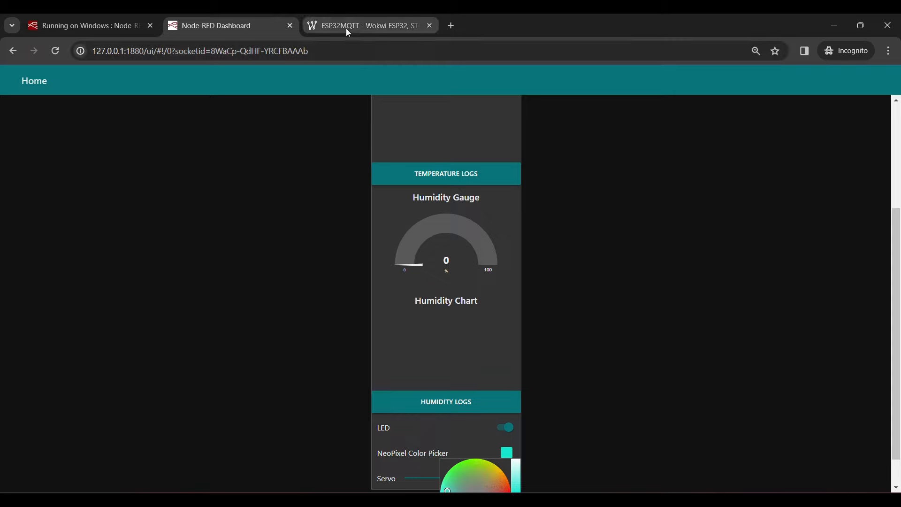
click(345, 26)
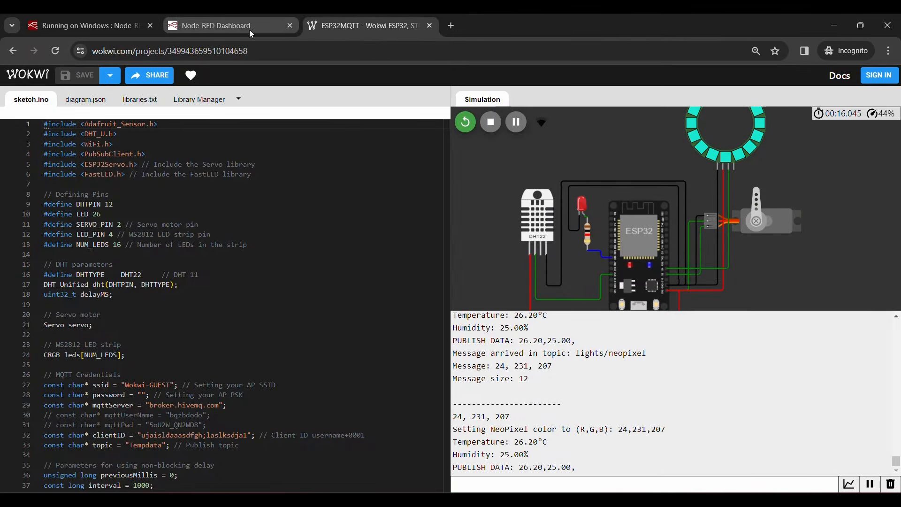
Step: Pick an olive shade in the dashboard's NeoPixel Color Picker and check the LED ring in the Wokwi simulation
click(234, 27)
click(503, 470)
click(479, 449)
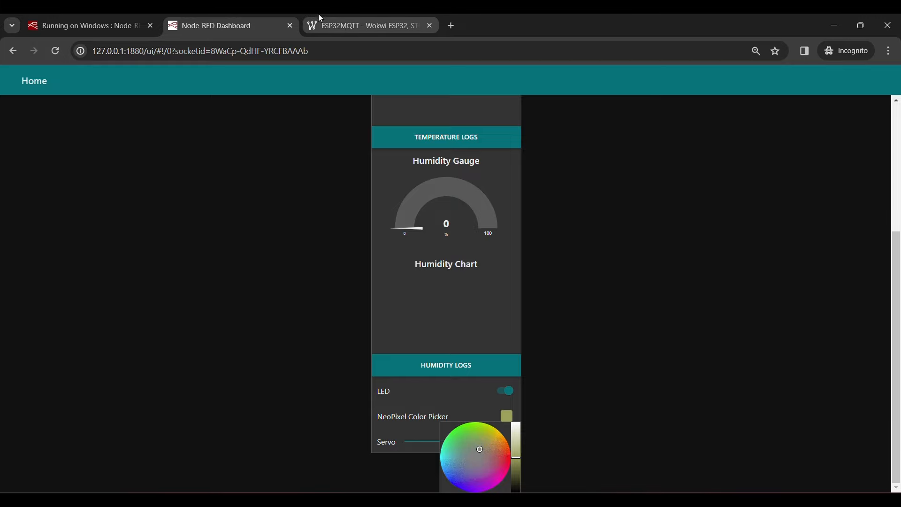
click(342, 27)
click(241, 28)
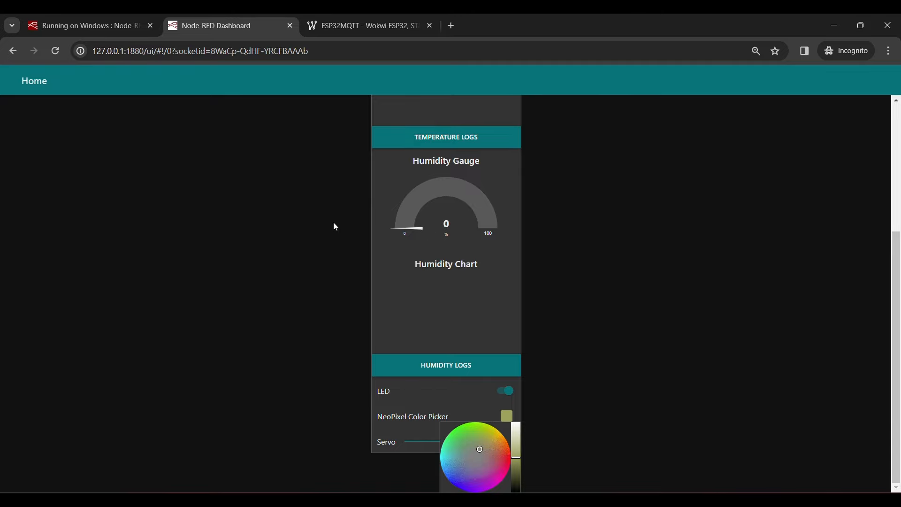
click(342, 26)
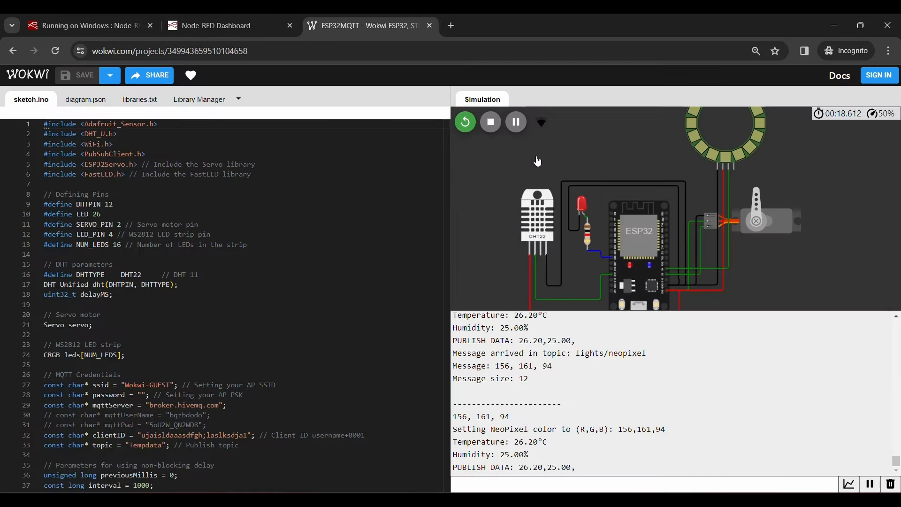
Step: Return from the dashboard page to the flow editor and add an mqtt in node beside the Temperature Gauge
click(260, 27)
click(325, 52)
drag(325, 53, 149, 52)
key(BackSpace)
key(Return)
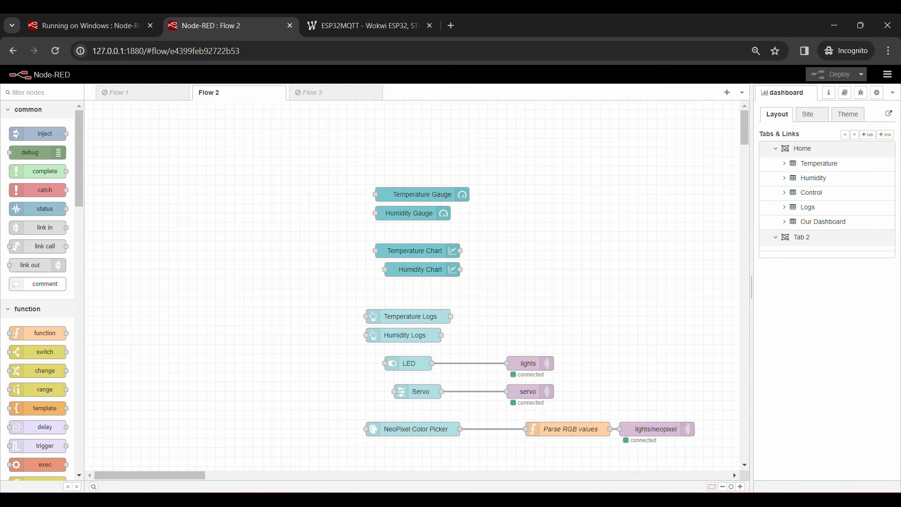
scroll(38, 235, down, 7)
drag(45, 225, 285, 199)
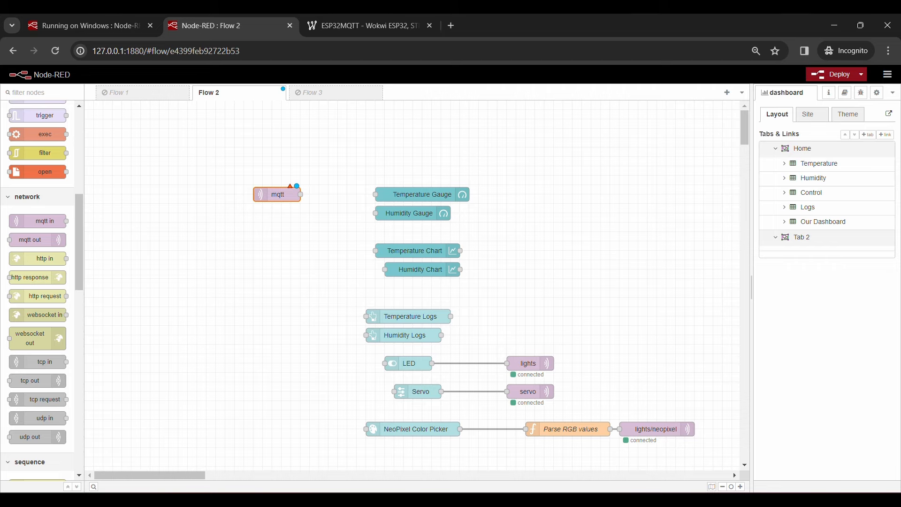
Step: Look up the MQTT publish topic in the Wokwi sketch and return to the flow editor
click(349, 27)
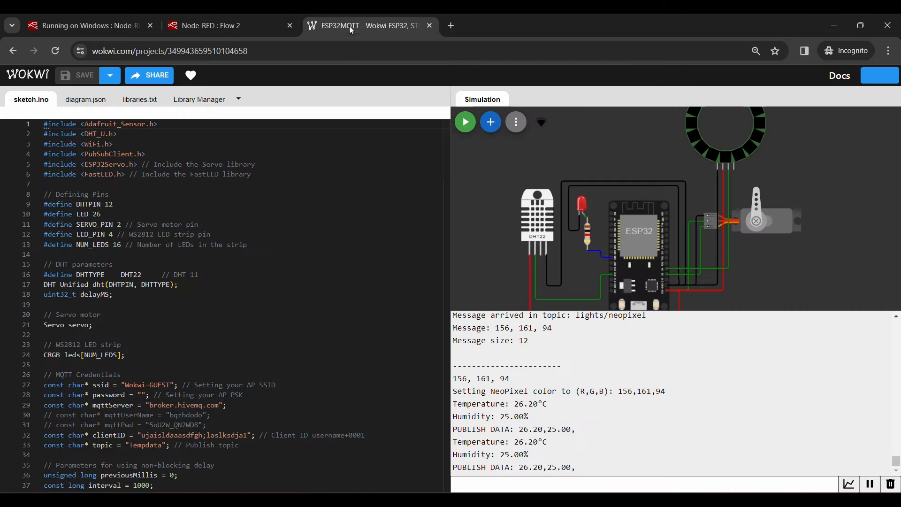
scroll(210, 307, down, 1)
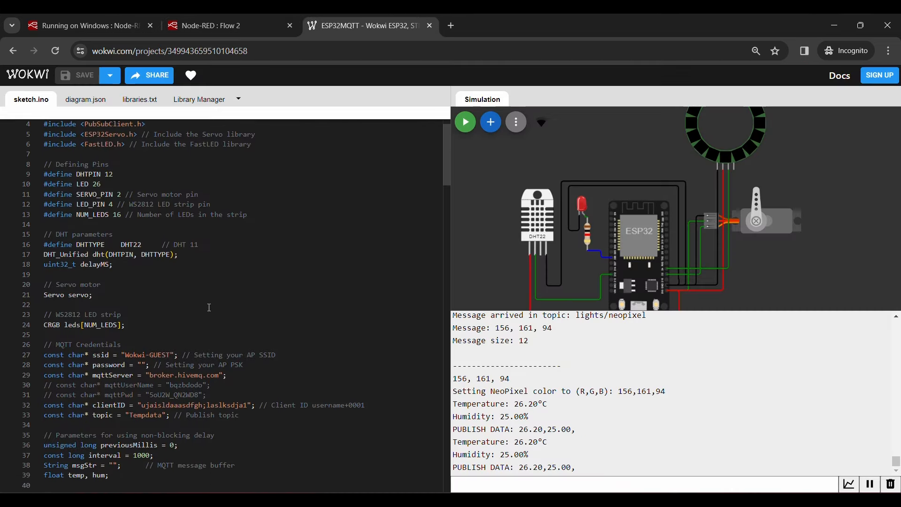
double_click(149, 415)
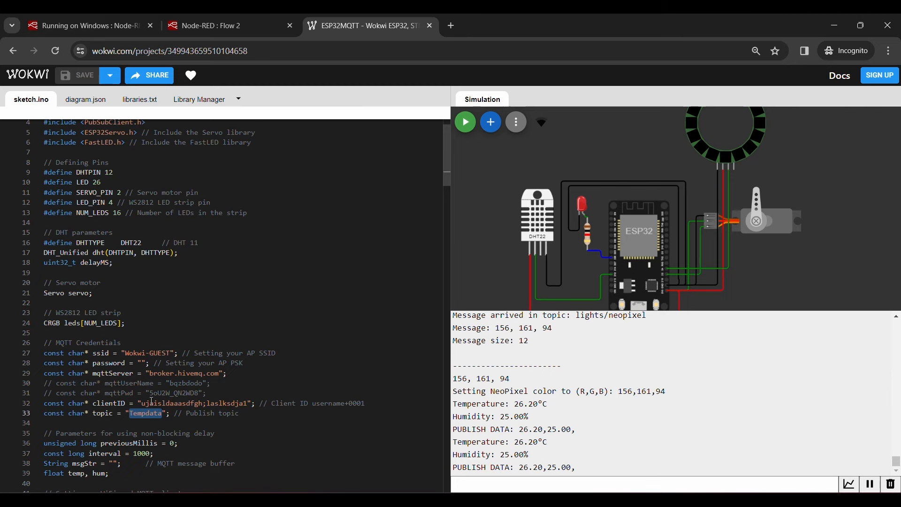
click(236, 25)
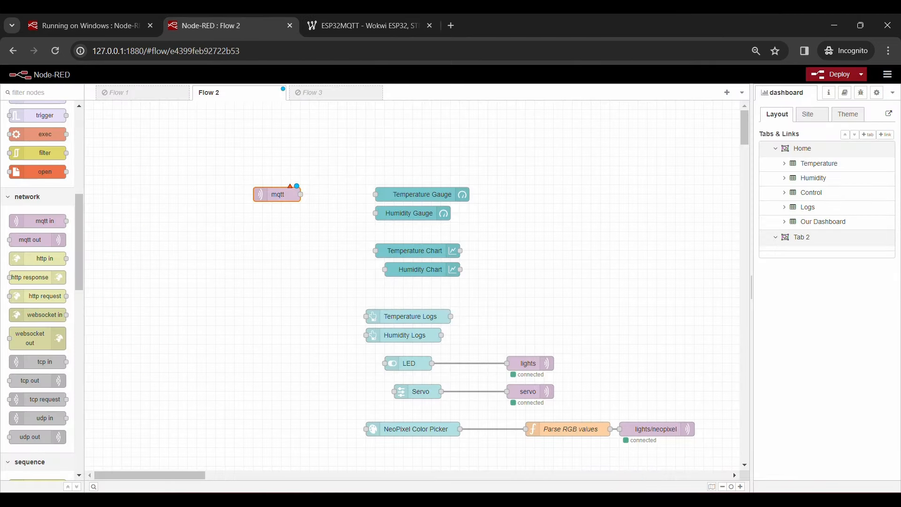
Step: Wire a debug node to the mqtt in node and subscribe the mqtt in node to topic Tempdata with QoS 1
drag(38, 153, 269, 181)
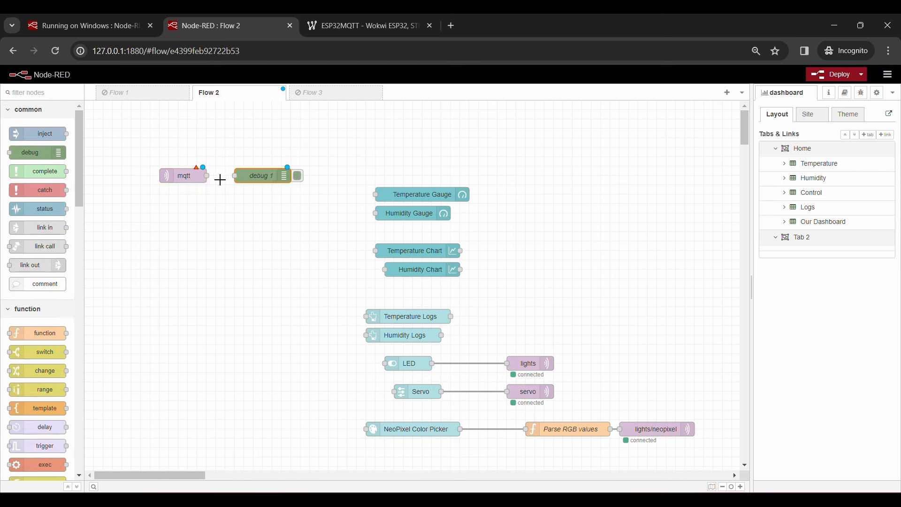
drag(205, 175, 234, 176)
double_click(190, 178)
click(607, 202)
text(T)
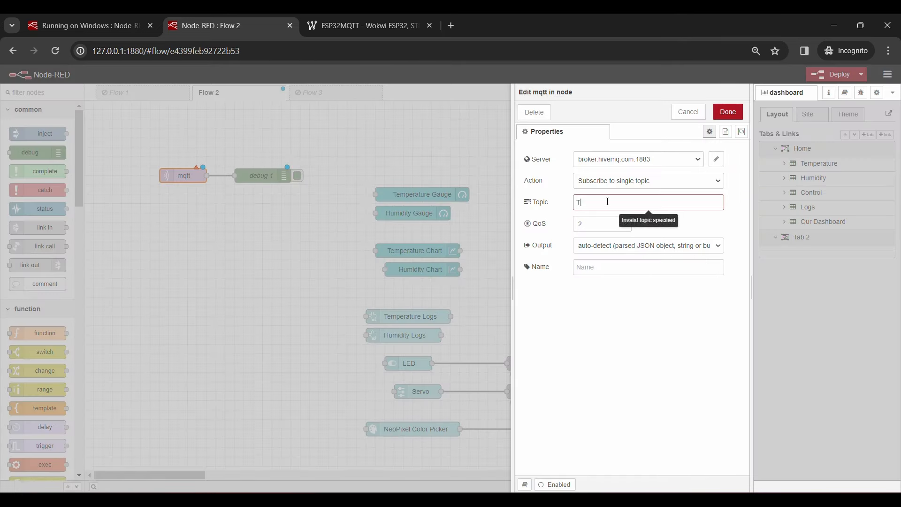
text(empdata)
click(728, 112)
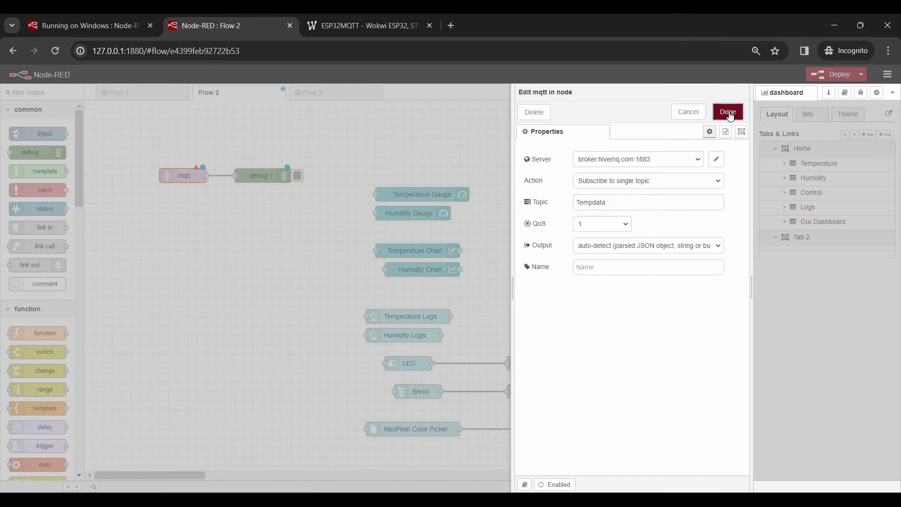
Step: Deploy the flow, start the ESP32 simulation in Wokwi and examine the Tempdata payload in Node-RED's debug messages
click(833, 74)
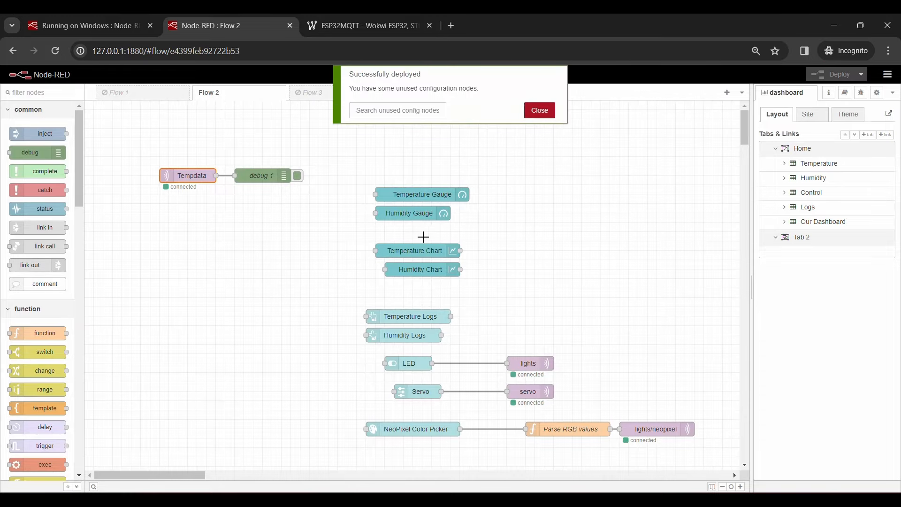
click(861, 94)
key(ctrl+Tab)
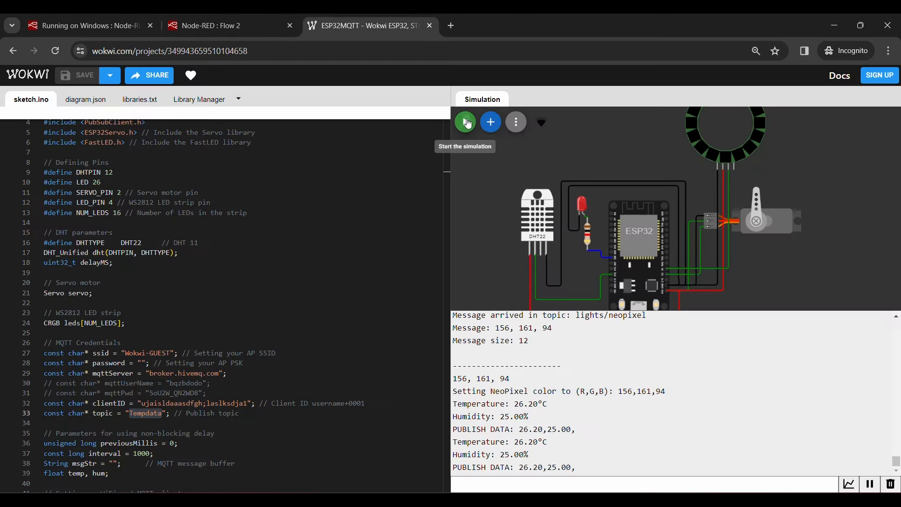
click(467, 124)
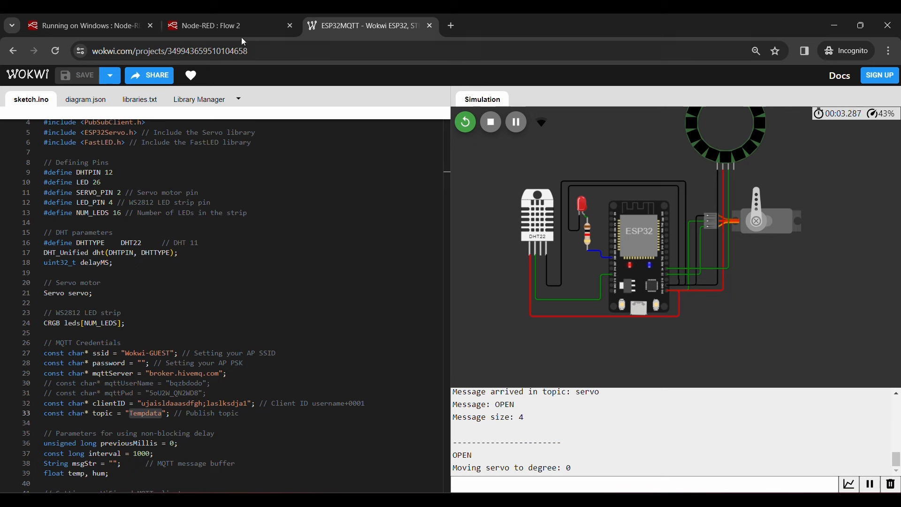
click(212, 25)
drag(782, 180, 765, 181)
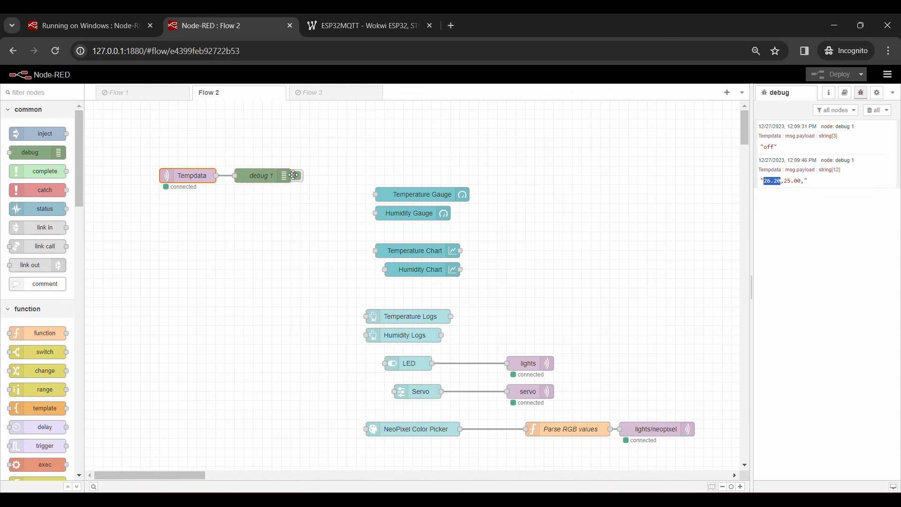
Step: Delete the debug node and add two function nodes, one above the other, beside the Tempdata node
click(269, 177)
key(Delete)
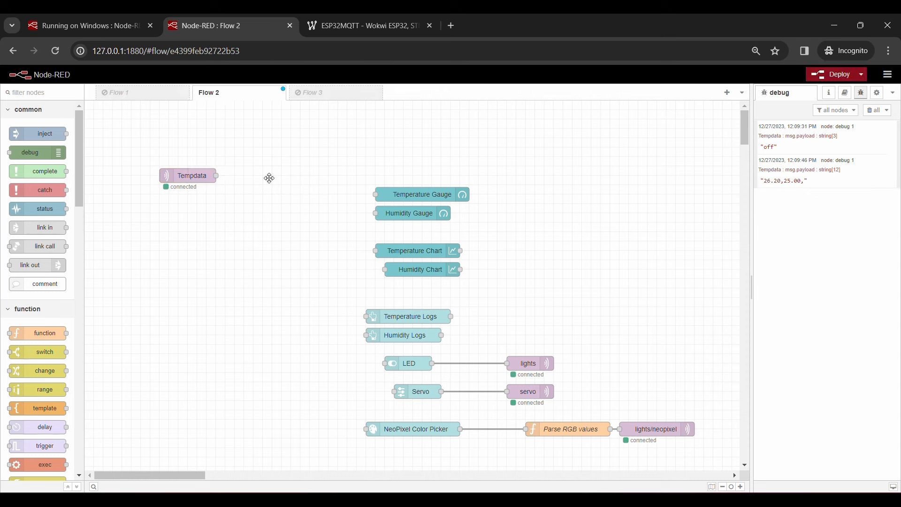
drag(41, 333, 282, 176)
drag(41, 334, 284, 201)
Step: Rename the upper function node as Extract Temperature
double_click(279, 166)
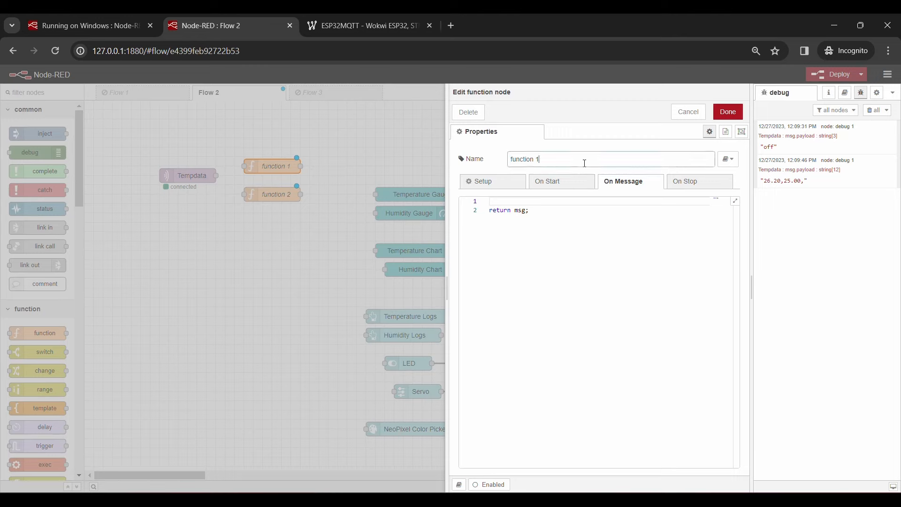
key(ctrl+a)
text(Extract Temperature)
click(728, 112)
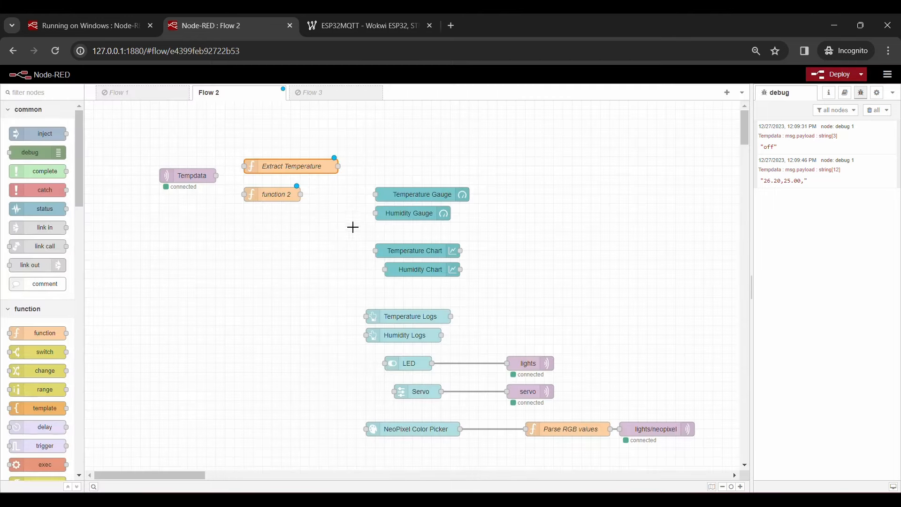
Step: Rename the lower function node as Extract Humidity
double_click(286, 198)
key(ctrl+a)
text(E)
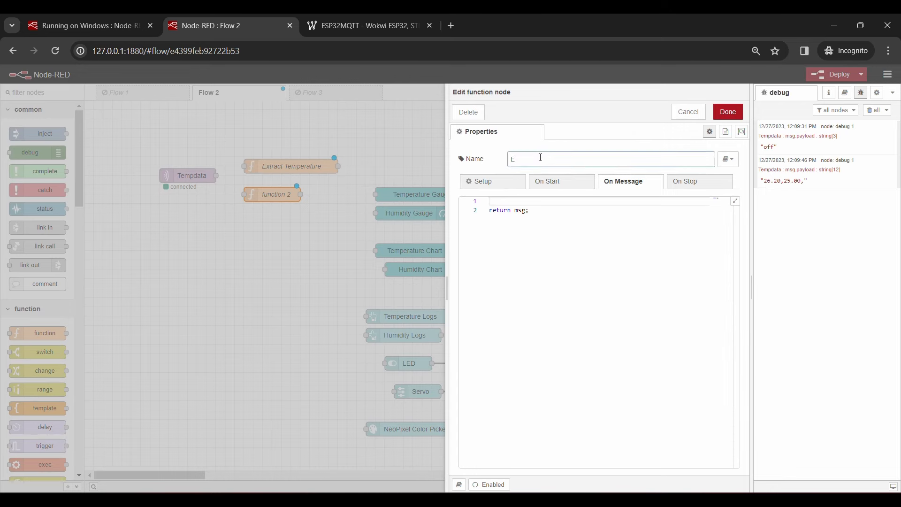
text(xtract Humidity)
key(Return)
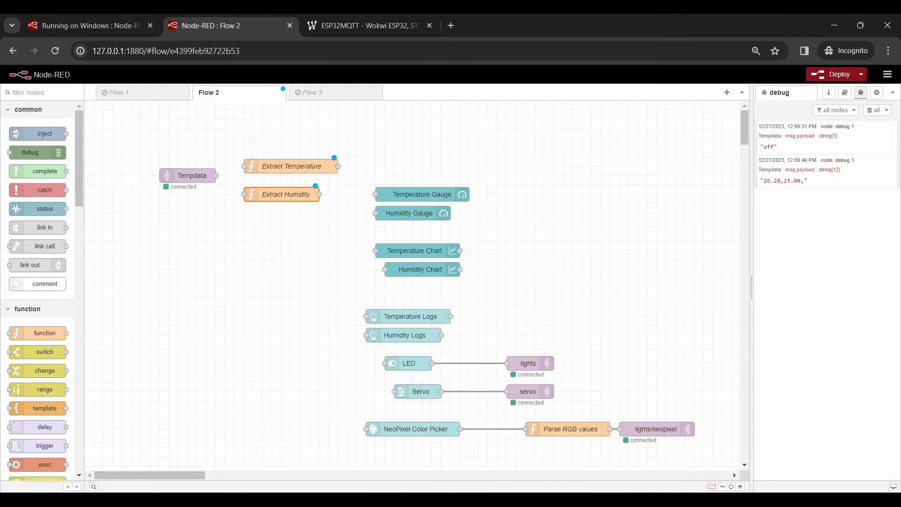
Step: Paste code into Extract Temperature that trims msg.payload, splits it at commas, parses the numbers and outputs values[0]
double_click(305, 168)
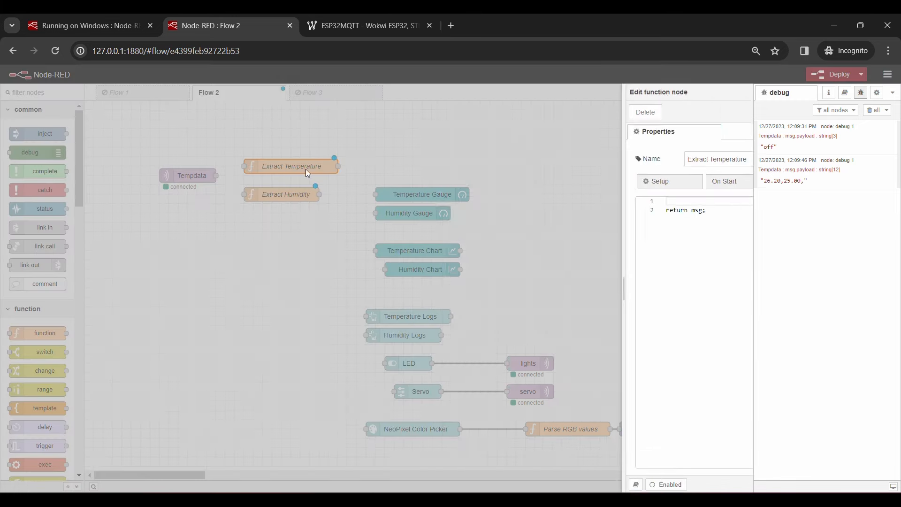
key(ctrl+v)
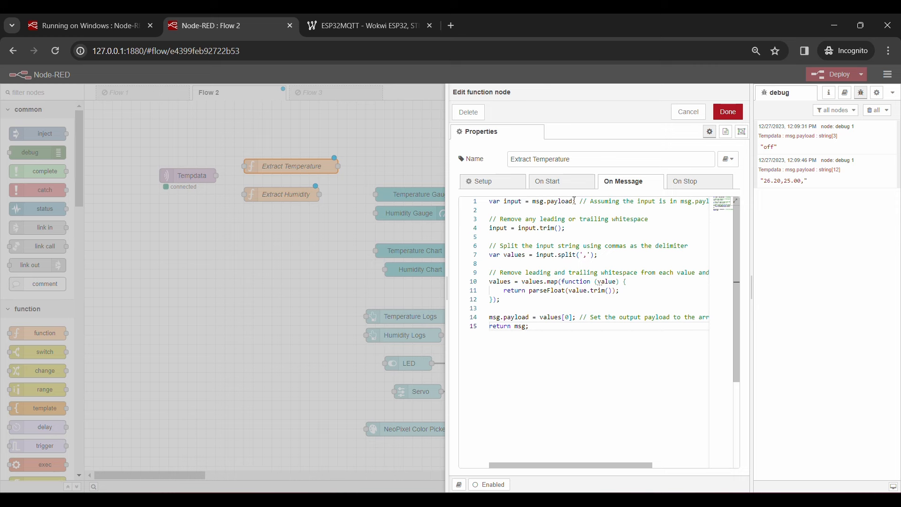
drag(574, 201, 533, 201)
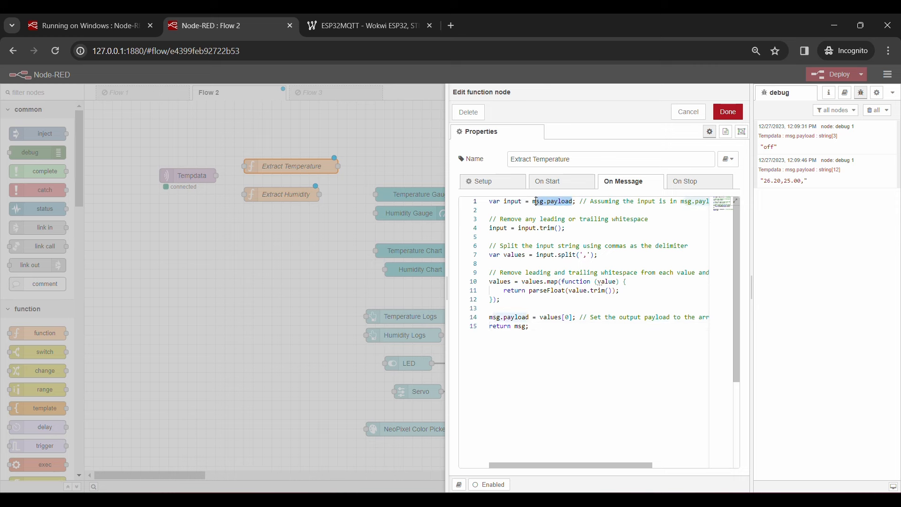
click(565, 228)
drag(565, 228, 519, 229)
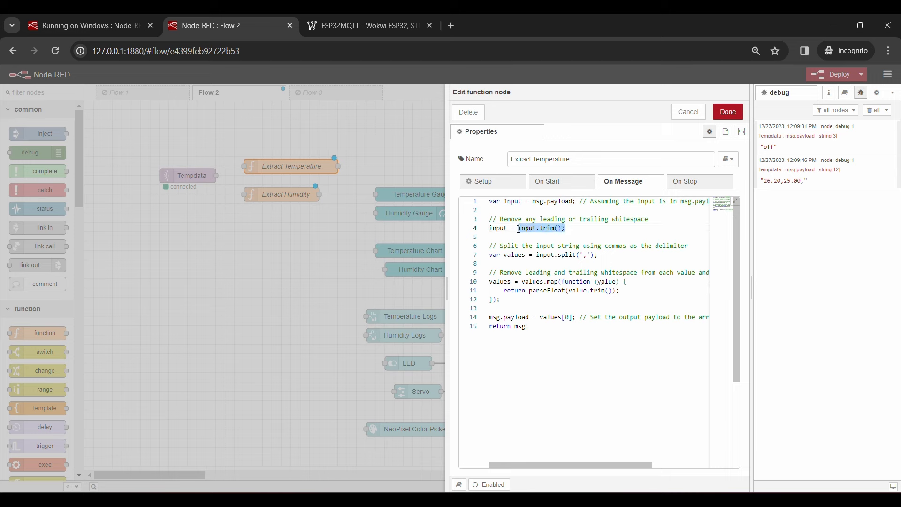
drag(599, 255, 537, 256)
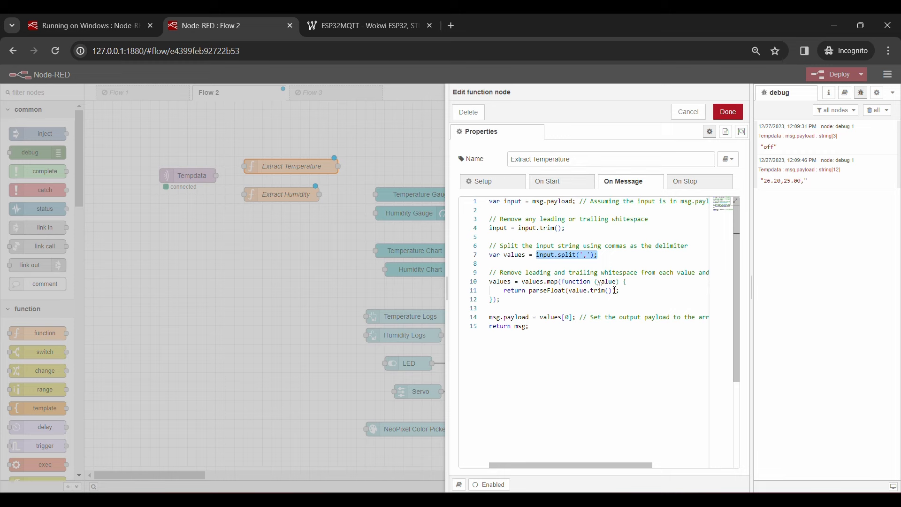
drag(572, 317, 563, 318)
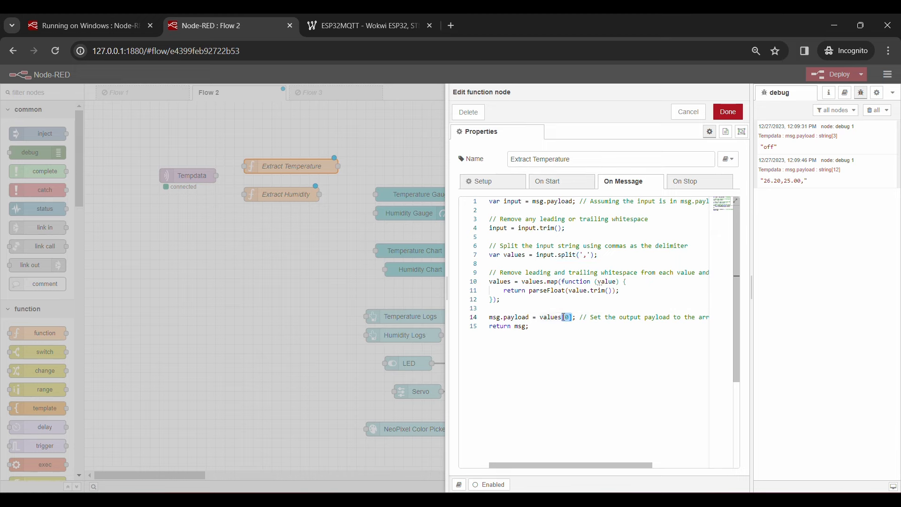
click(728, 112)
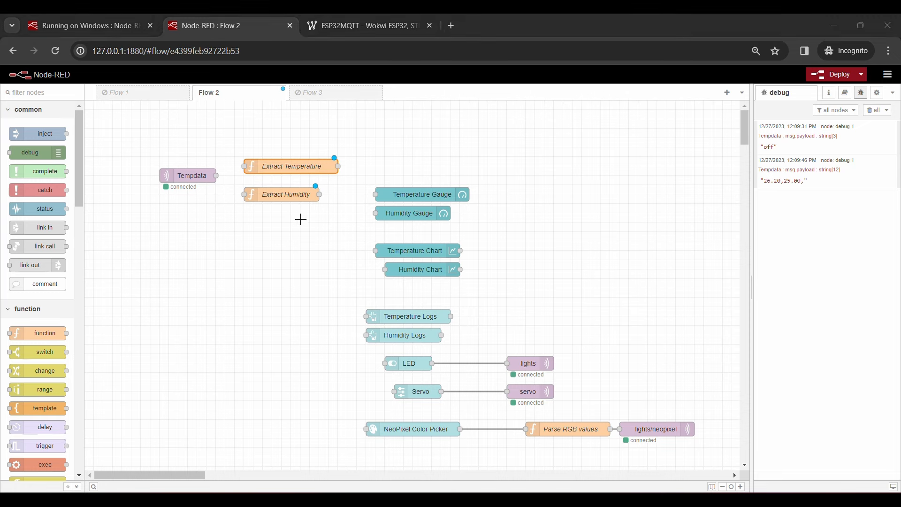
Step: Paste the same comma-splitting code into the Extract Humidity function node, with values[1] as the output payload
double_click(291, 194)
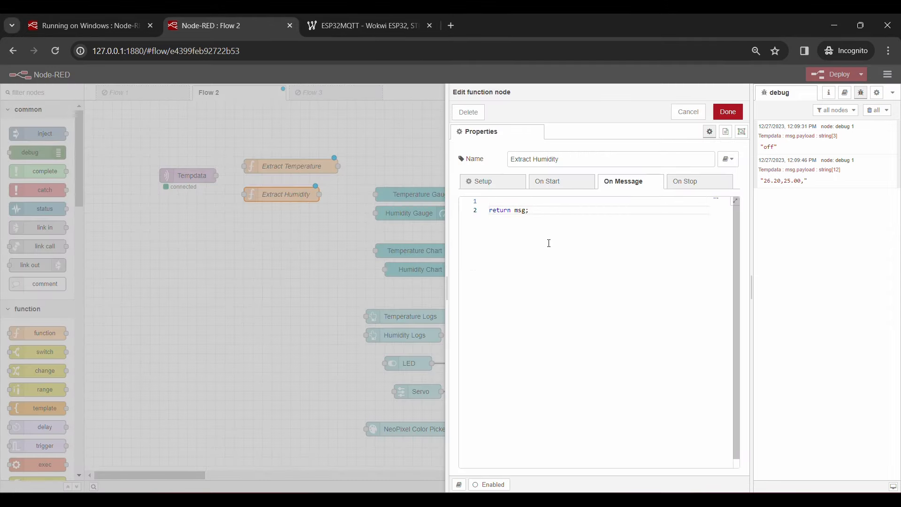
key(ctrl+v)
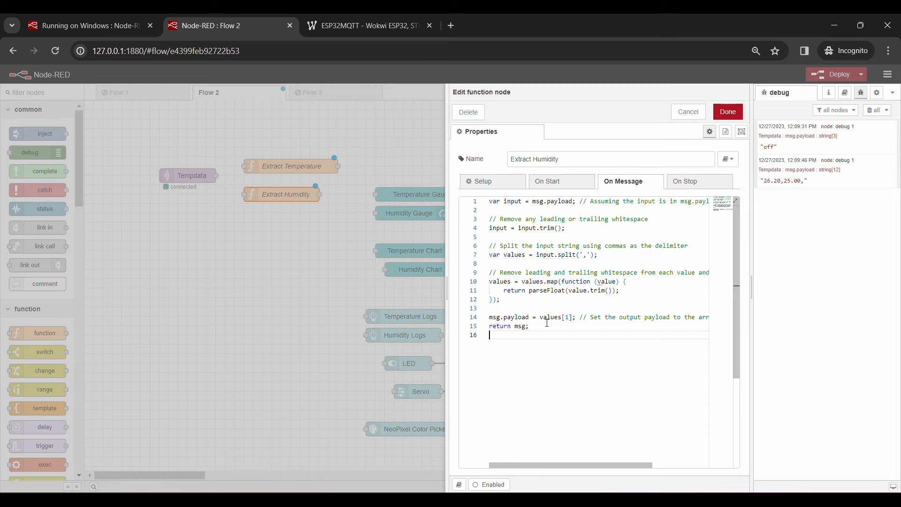
drag(540, 318, 574, 318)
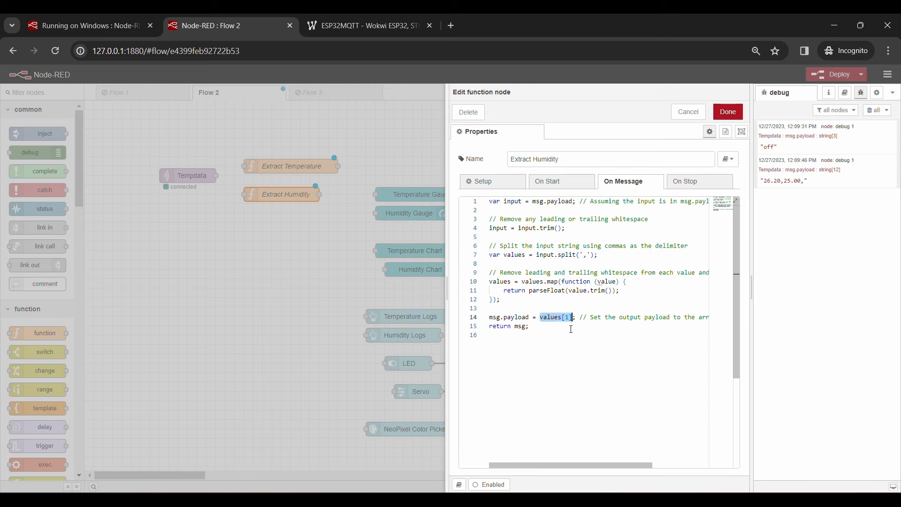
click(727, 112)
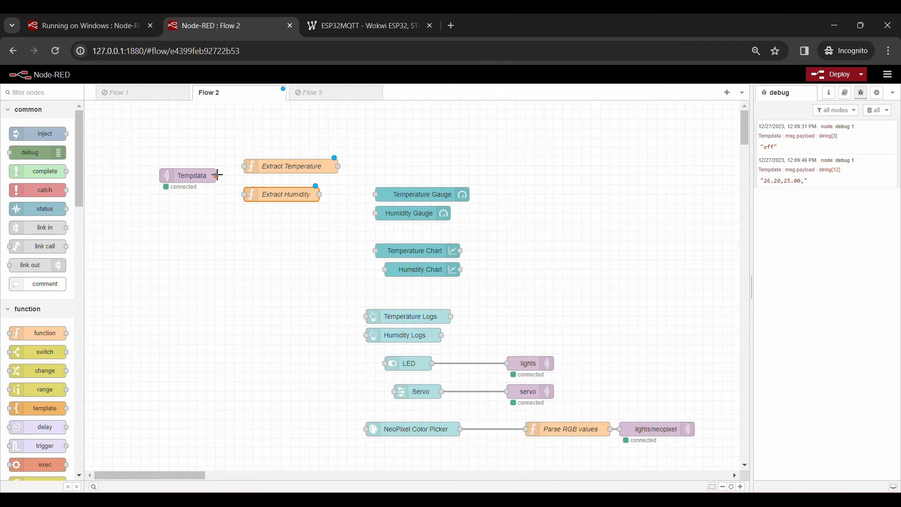
Step: Place the Temperature Gauge and Temperature Chart beside Extract Temperature, and wire Tempdata through both extract functions to their matching gauges and charts
drag(217, 175, 244, 194)
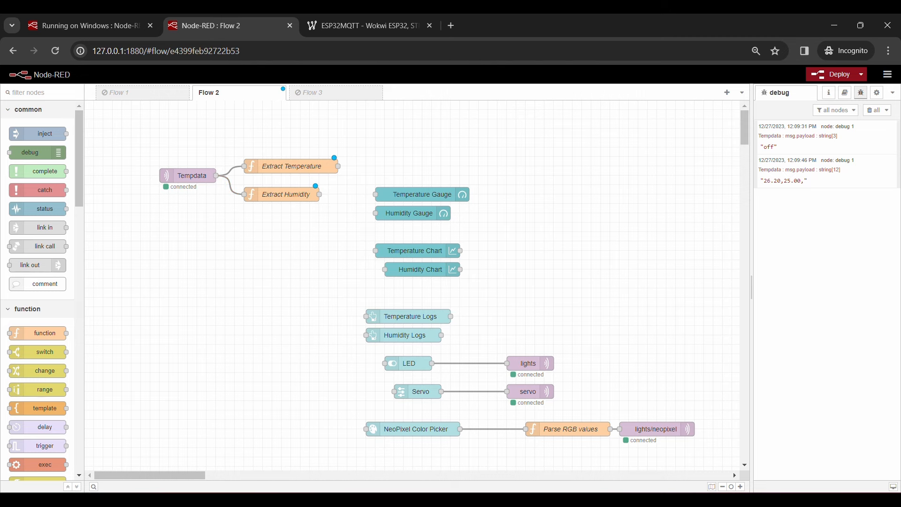
drag(422, 195, 460, 148)
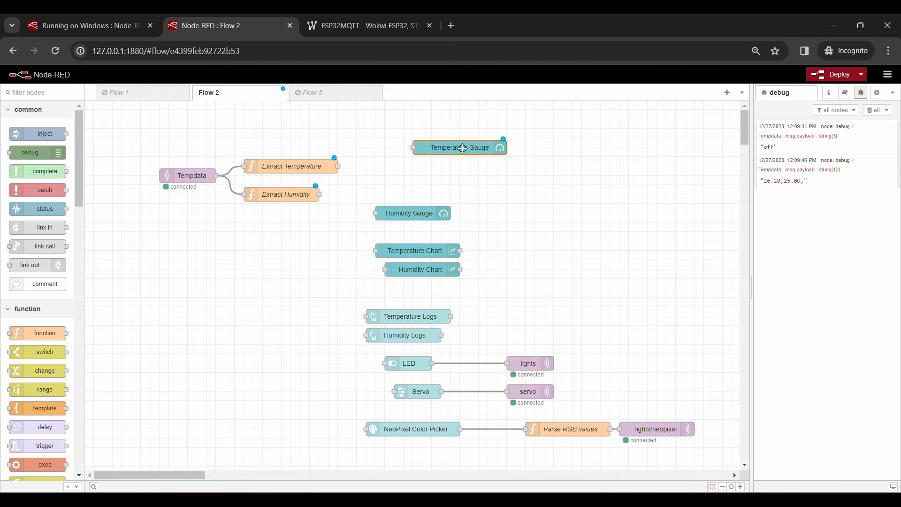
drag(418, 251, 456, 176)
drag(338, 166, 414, 147)
drag(339, 167, 414, 176)
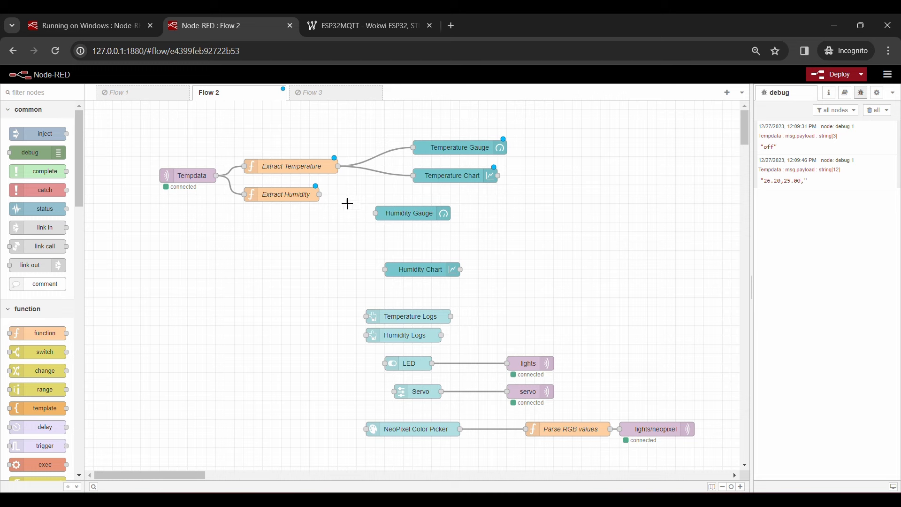
drag(320, 194, 376, 214)
drag(320, 194, 385, 269)
Step: Deploy the flow and open the dashboard at 127.0.0.1:1880/ui
click(839, 74)
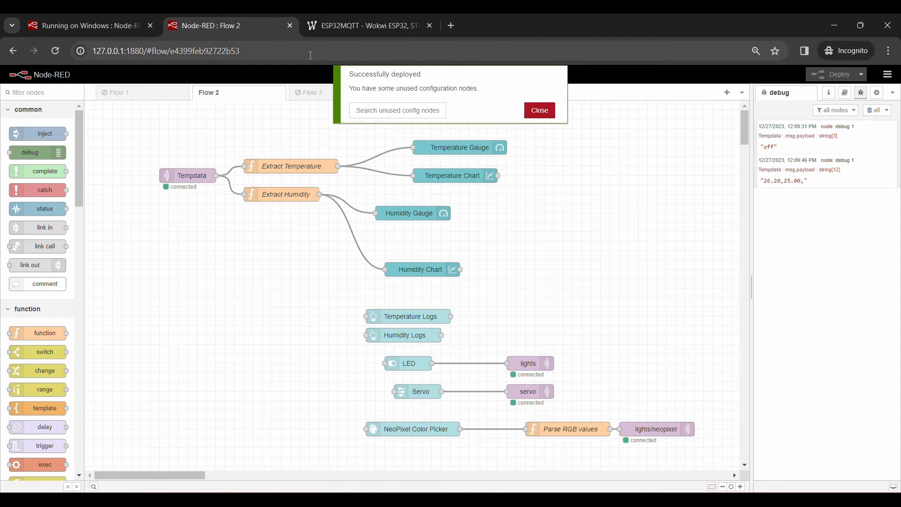
drag(310, 55, 148, 52)
text(ui)
key(Return)
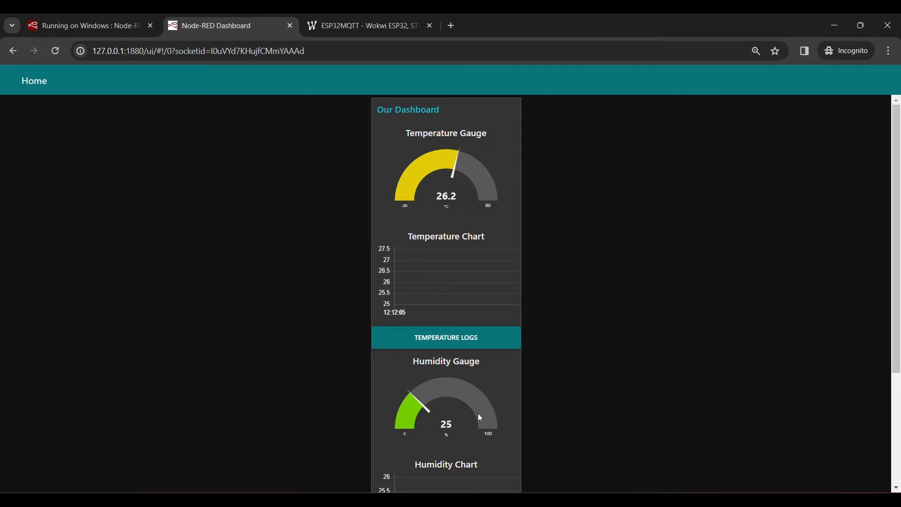
Step: Switch to Wokwi, set the DHT22's temperature to 39.5 °C, and examine the gauges and charts on the Node-RED dashboard
click(334, 21)
click(528, 218)
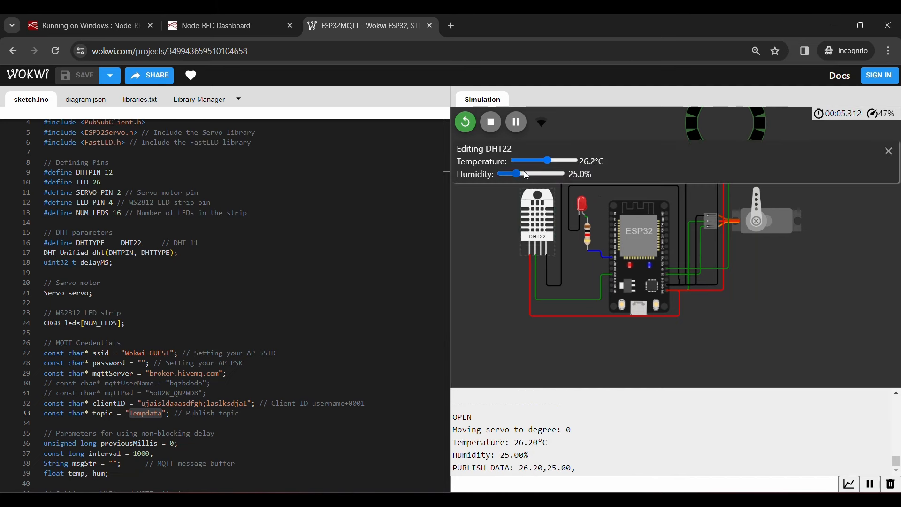
drag(548, 162, 531, 174)
click(257, 33)
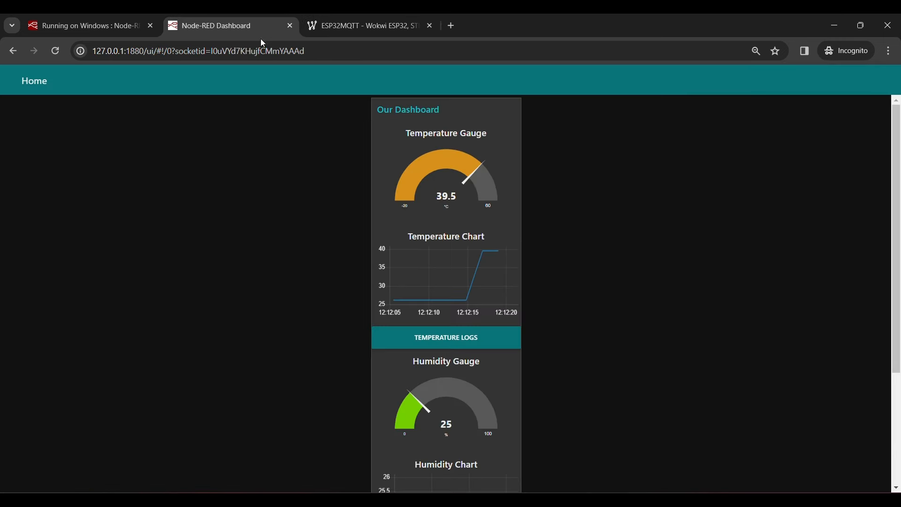
scroll(485, 344, down, 3)
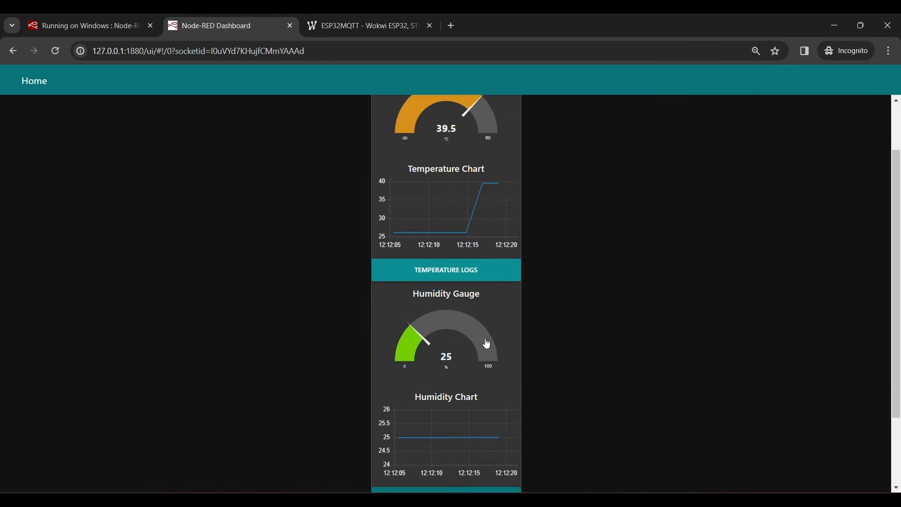
scroll(487, 321, up, 2)
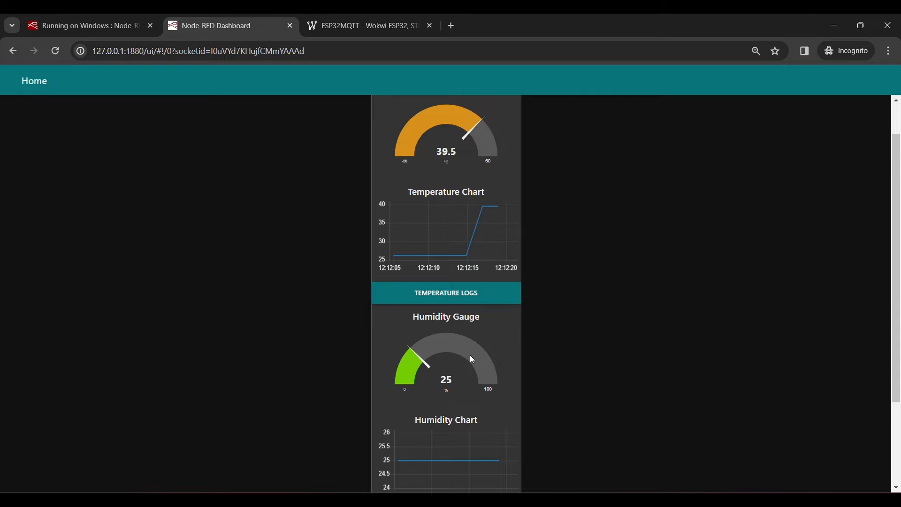
click(362, 26)
click(231, 34)
Step: Return to the flow editor and add a write file node above Temperature Gauge, targeting datalog.csv in the desktop's nodered_data folder
click(12, 51)
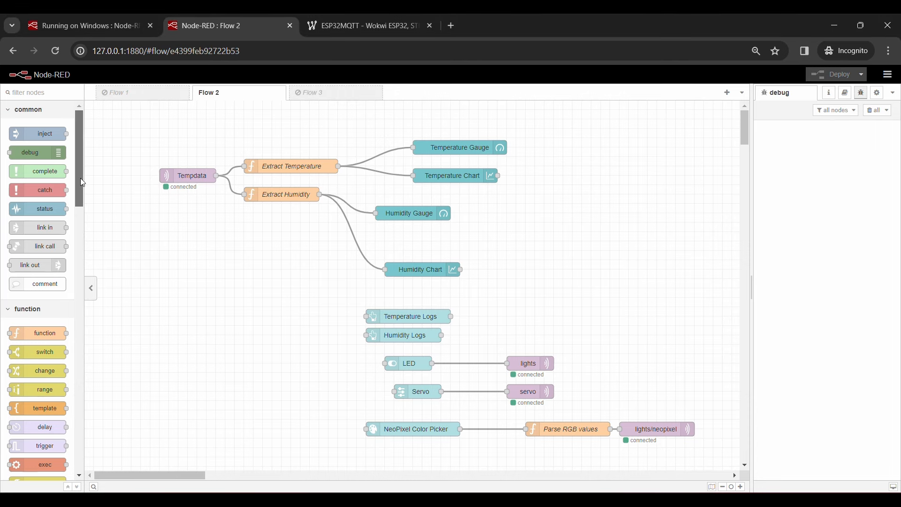
drag(80, 178, 160, 307)
mouse_move(31, 348)
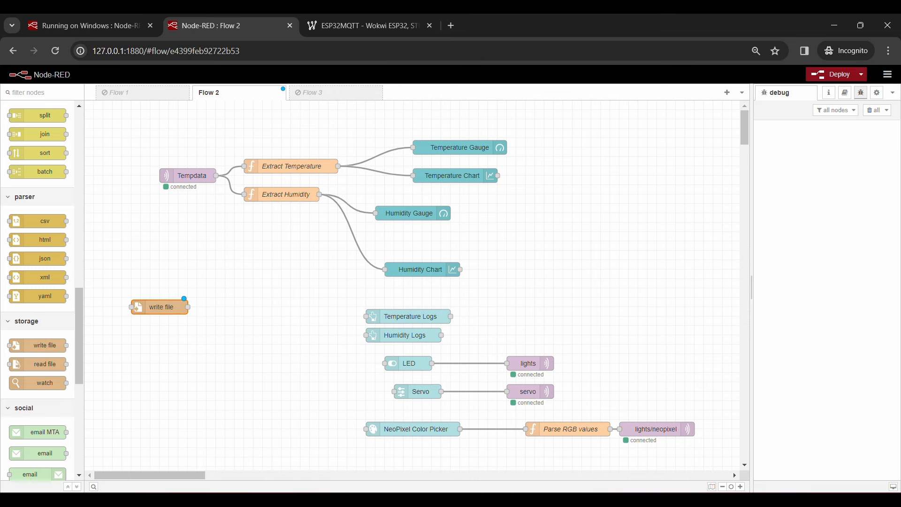
double_click(170, 312)
click(630, 160)
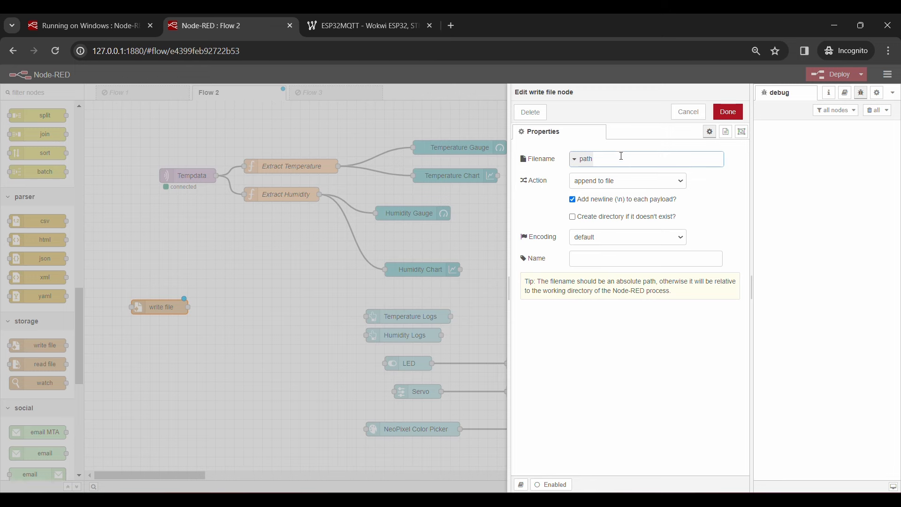
key(ctrl+v)
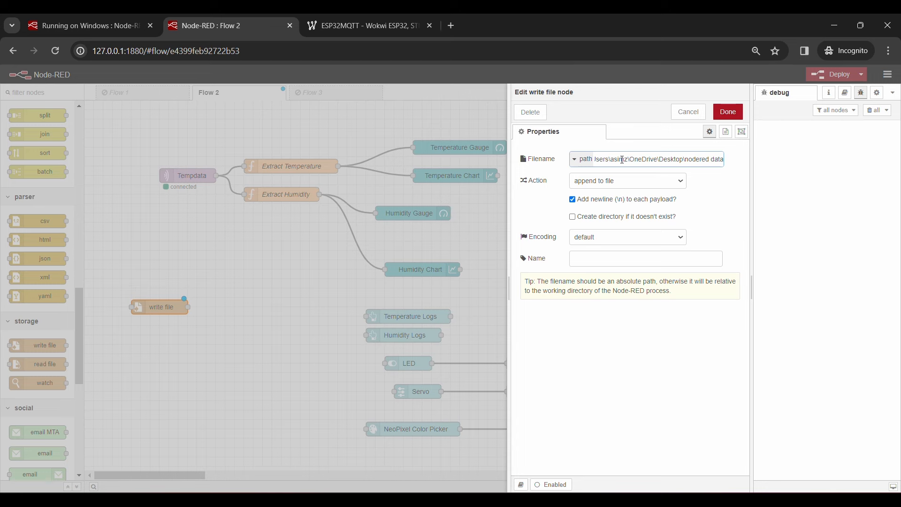
text(\datalog)
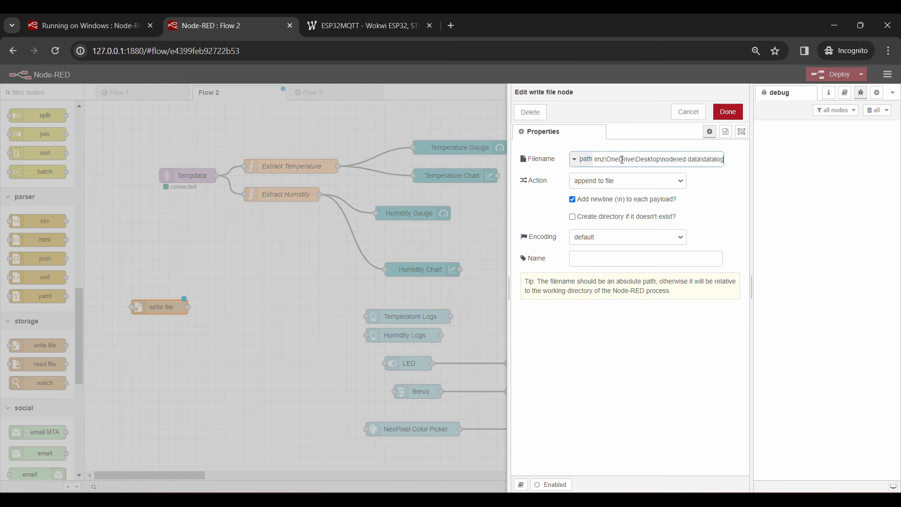
text(.csv)
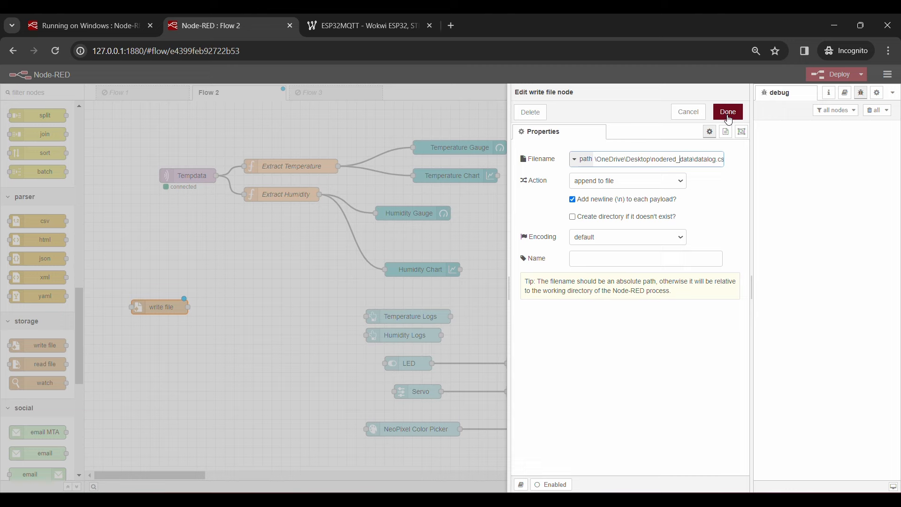
click(728, 117)
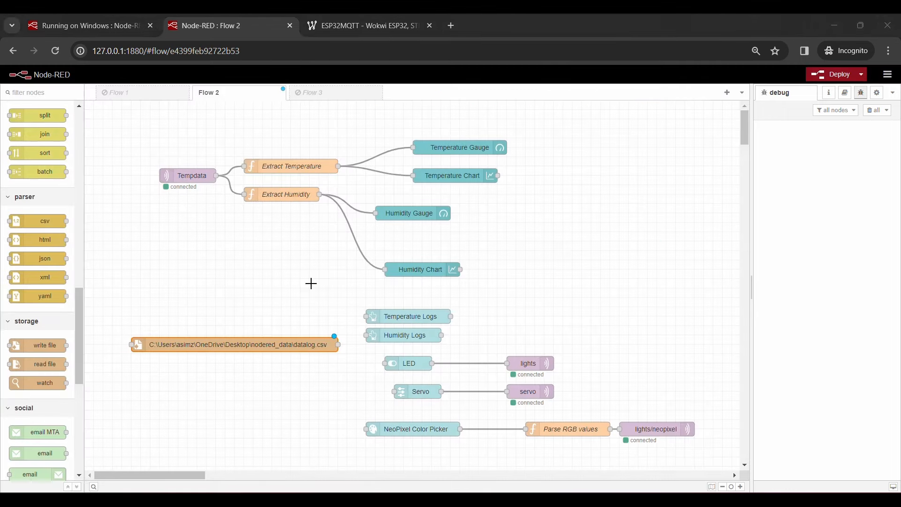
drag(211, 346, 492, 121)
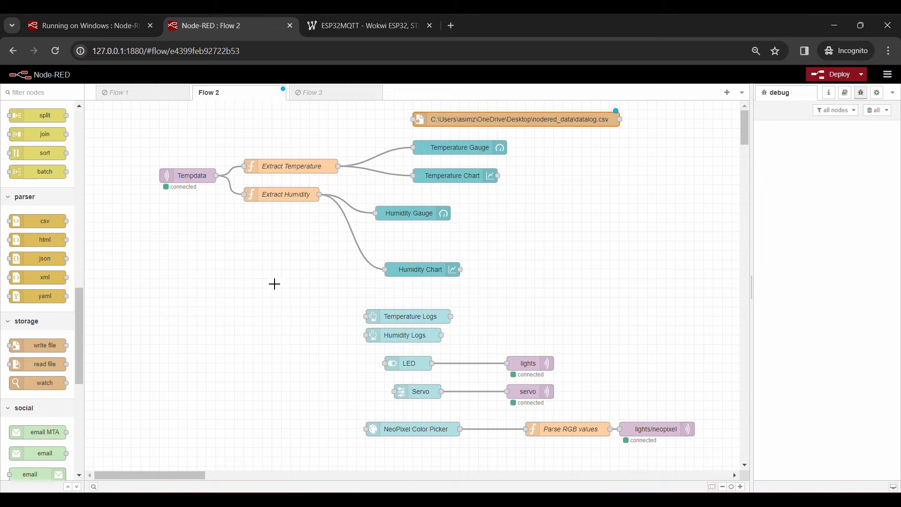
Step: Add a function node above Extract Temperature and name it Add timestamp
scroll(42, 282, up, 10)
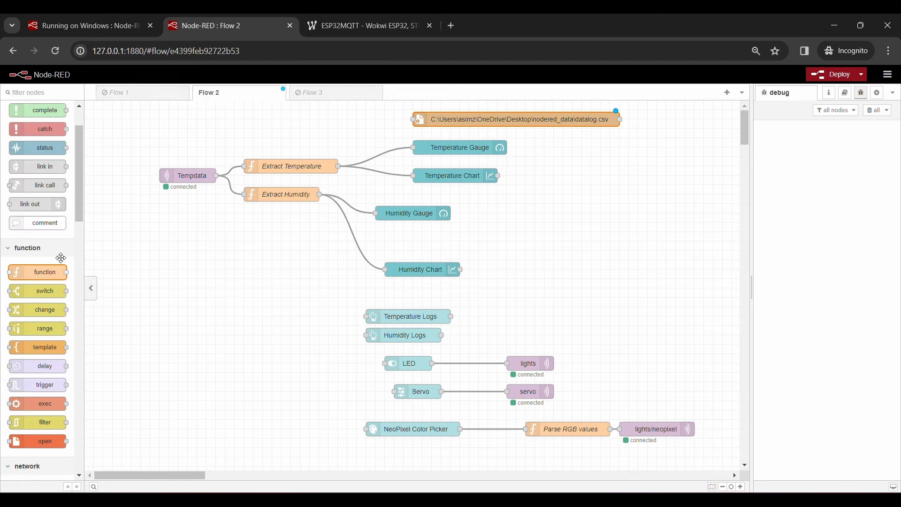
drag(61, 258, 277, 138)
double_click(277, 138)
triple_click(591, 160)
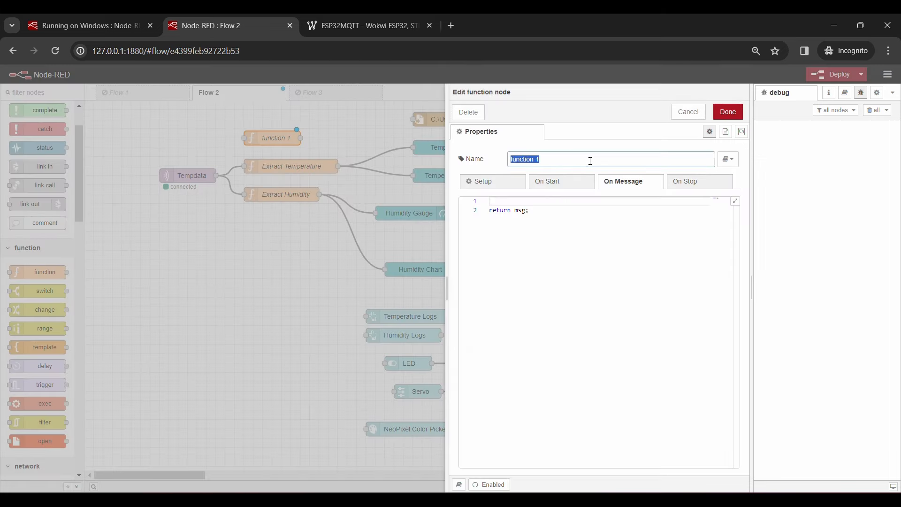
text(Add timestamp)
Step: Paste code into Add timestamp that outputs an ISO timestamp, a comma and the input value, and wire Tempdata to the node
key(alt+Tab)
key(alt+Tab)
key(ctrl+v)
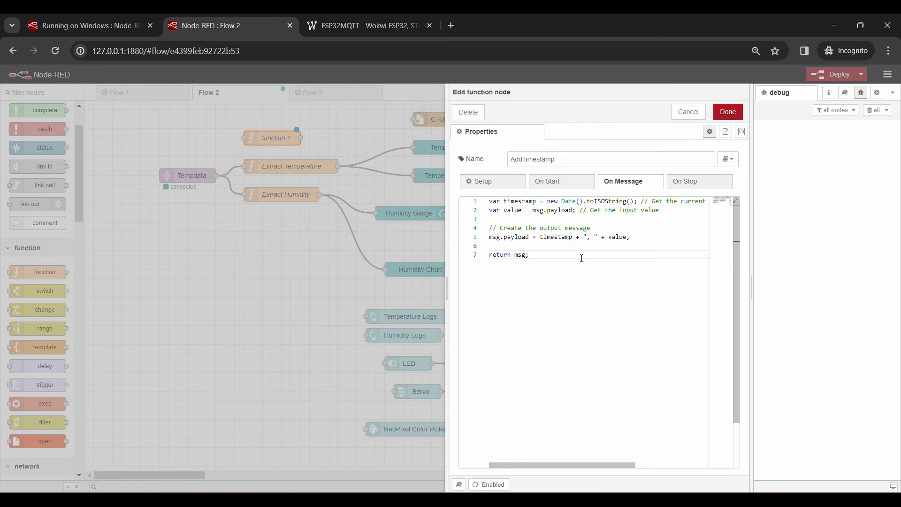
drag(585, 237, 544, 239)
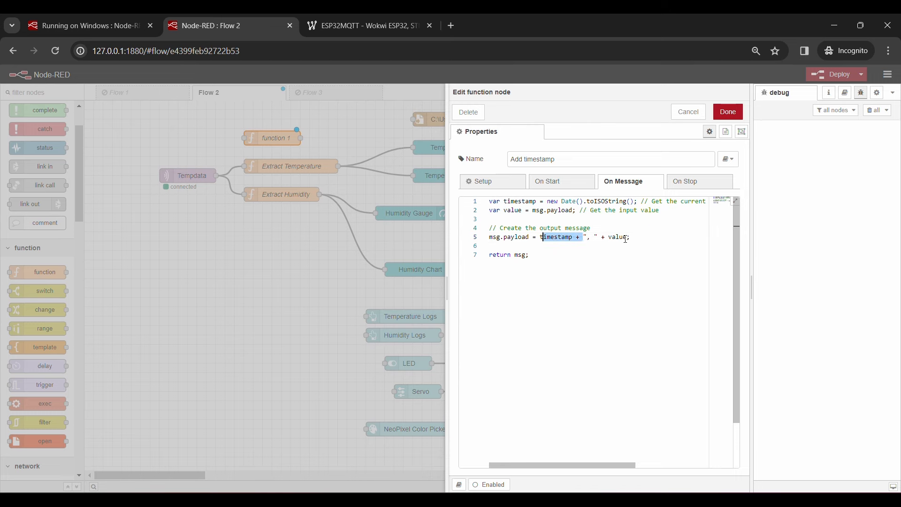
drag(627, 238, 609, 237)
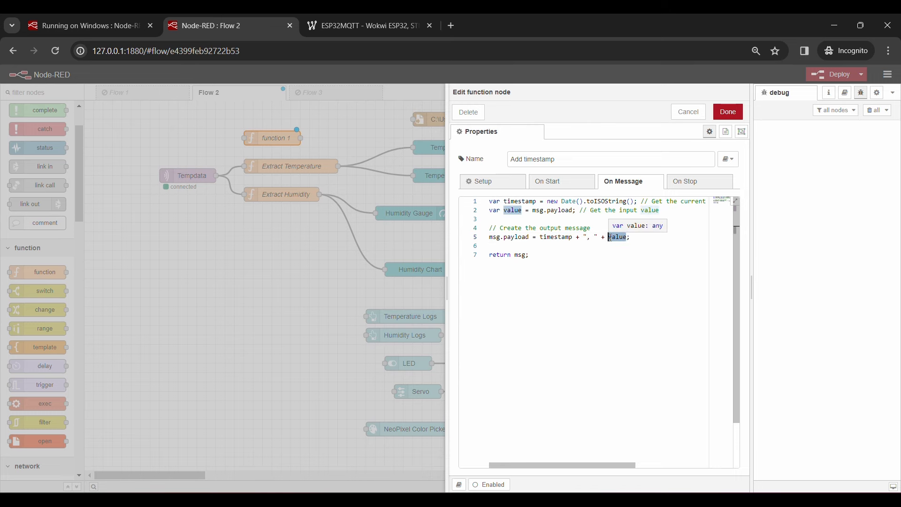
click(731, 118)
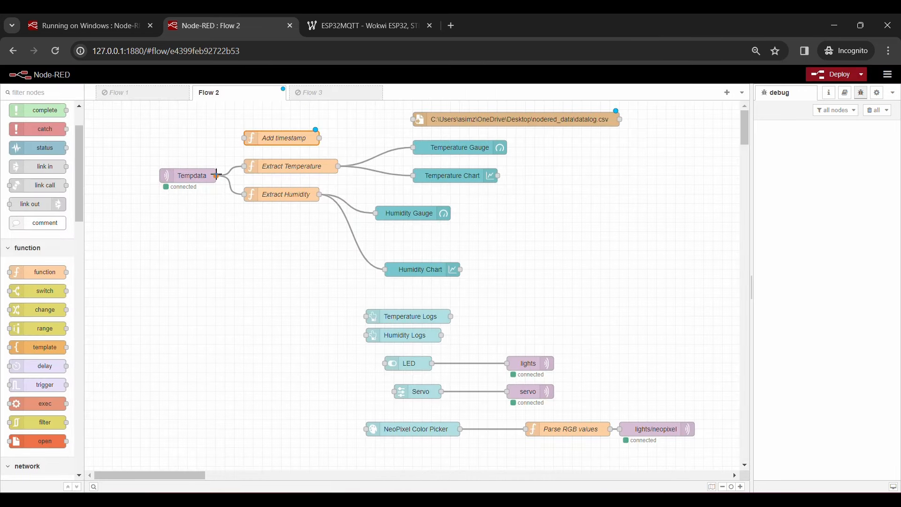
drag(217, 175, 245, 138)
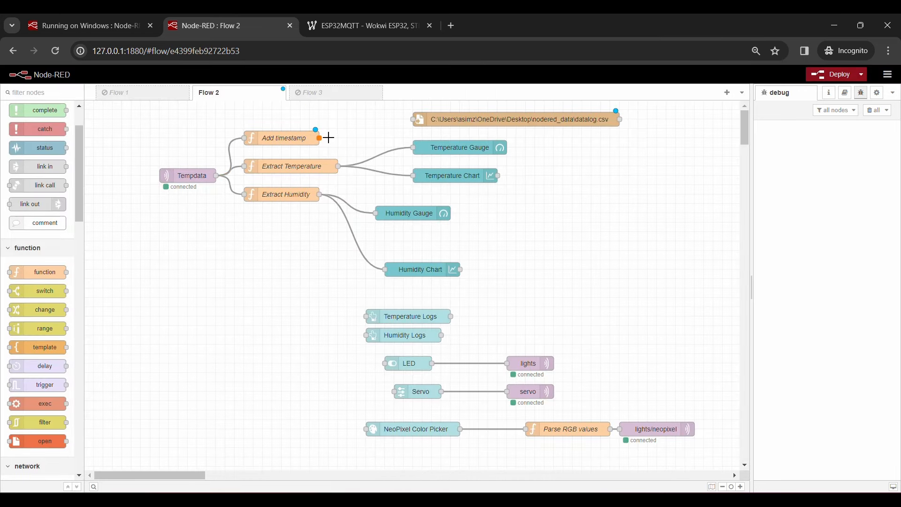
Step: Wire Add timestamp to the datalog.csv write file node and deploy the flow
drag(320, 138, 414, 119)
click(838, 74)
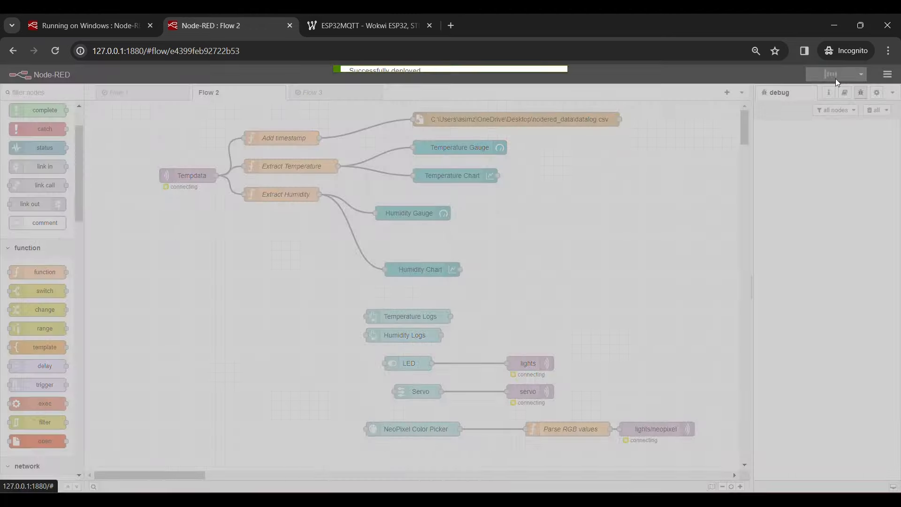
Step: Switch to Wokwi, set the DHT22's temperature to 12.2 °C, and open the Node-RED dashboard at 127.0.0.1:1880/ui
key(ctrl+Tab)
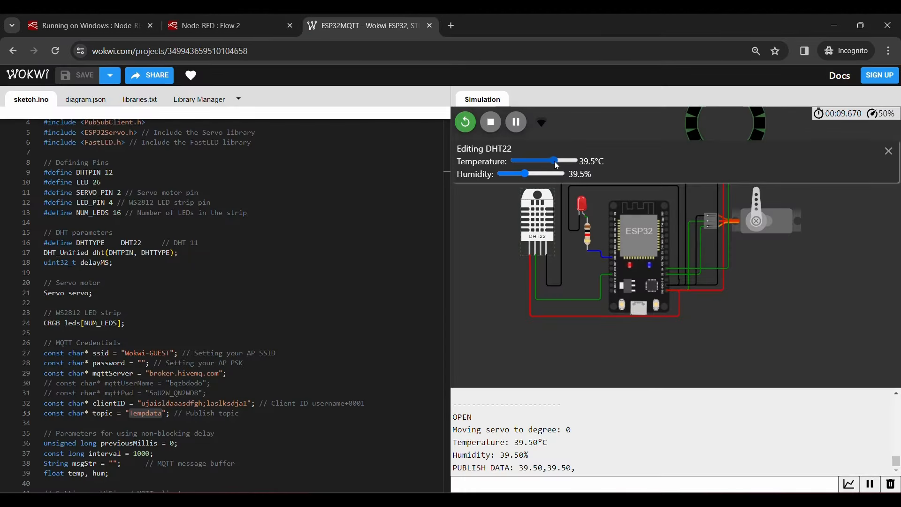
drag(555, 161, 540, 159)
key(ctrl+shift+Tab)
drag(254, 51, 153, 52)
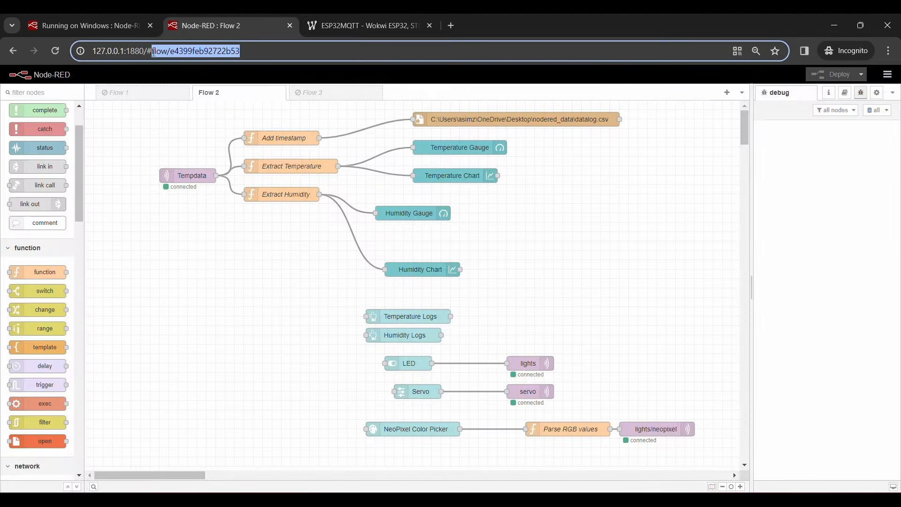
text(ui)
key(Return)
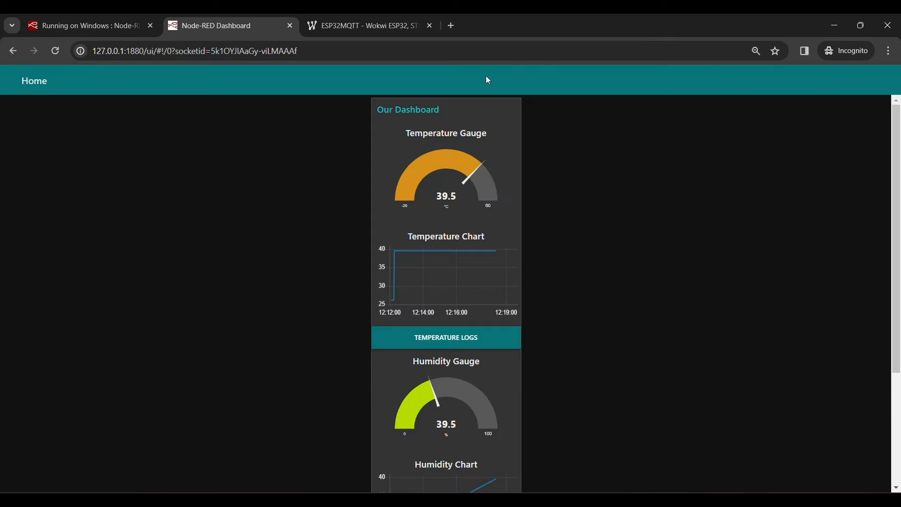
Step: Check the dashboard's temperature gauge and chart, and stop the ESP32 simulation in Wokwi
click(339, 32)
key(ctrl+shift+Tab)
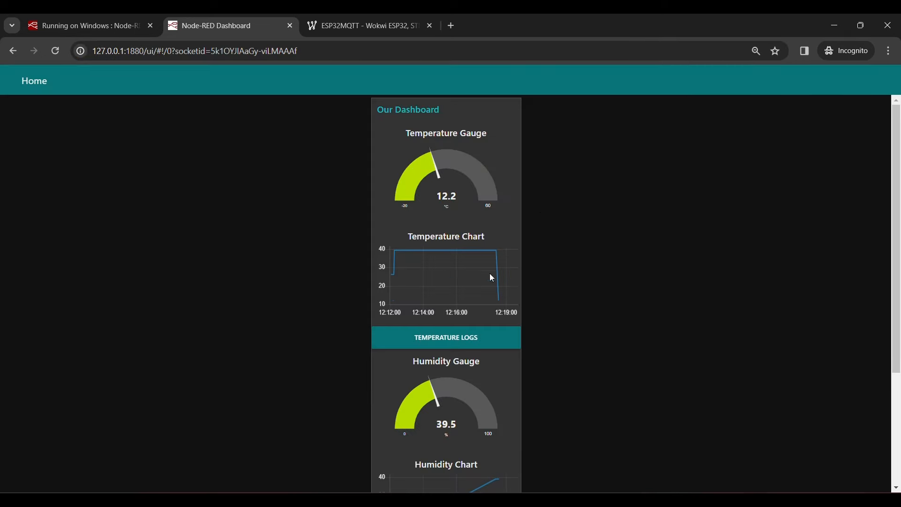
click(333, 34)
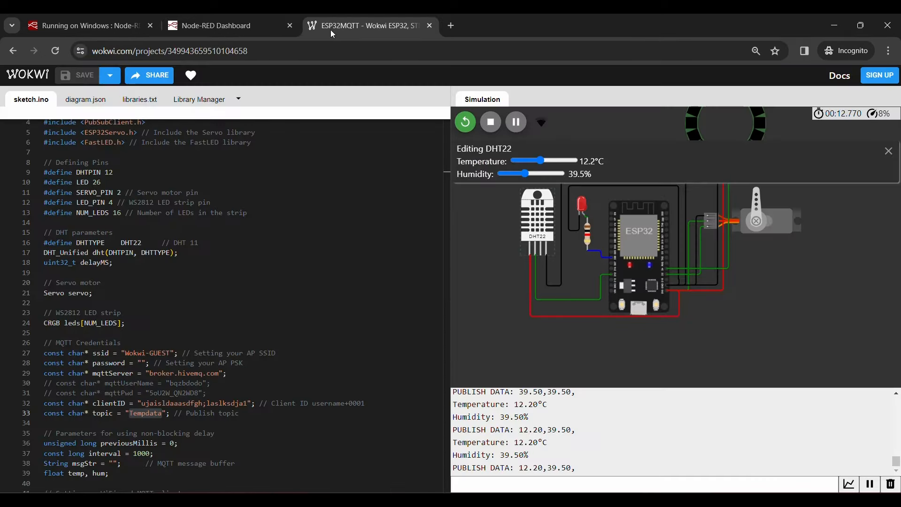
click(492, 123)
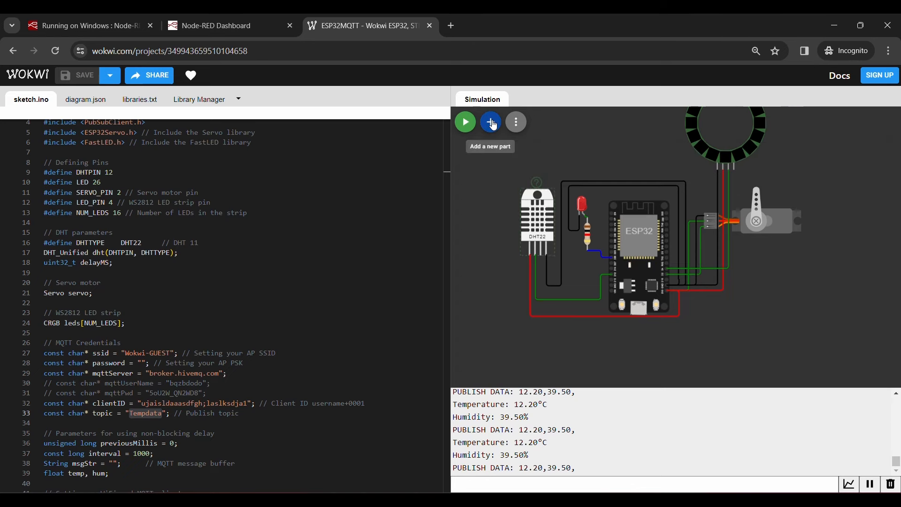
Step: Open datalog.csv from the nodered_data folder in Excel as read-only and dismiss the product activation notice
click(219, 24)
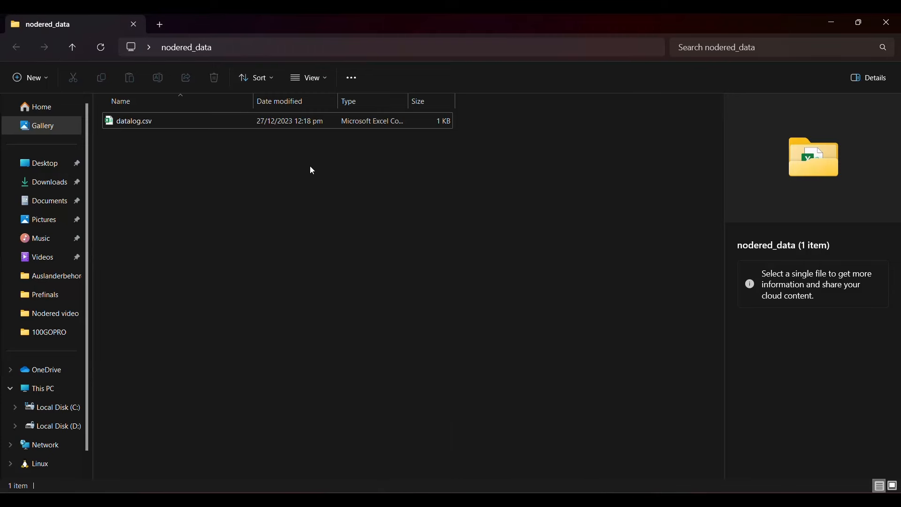
click(271, 123)
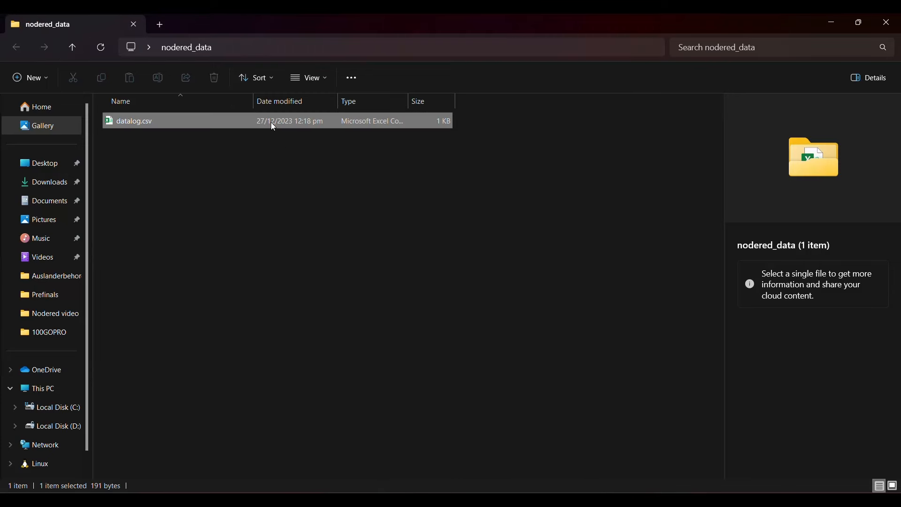
double_click(271, 122)
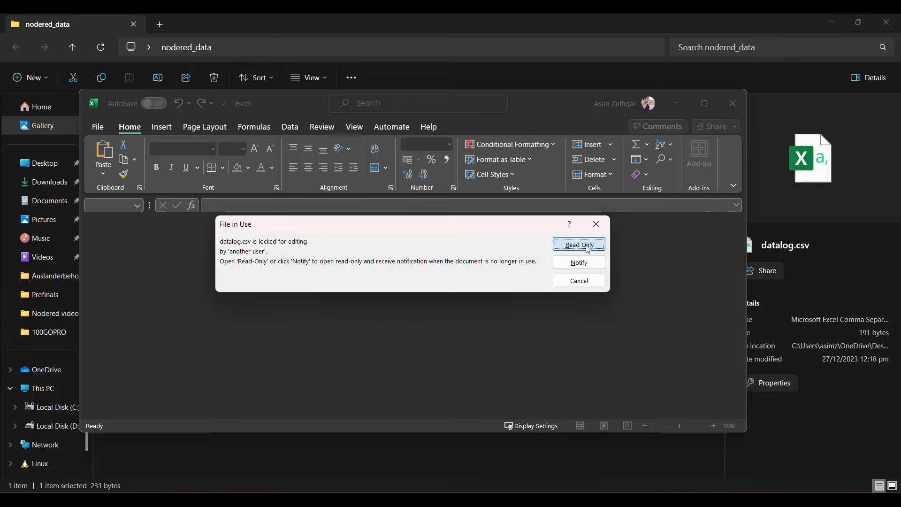
click(587, 248)
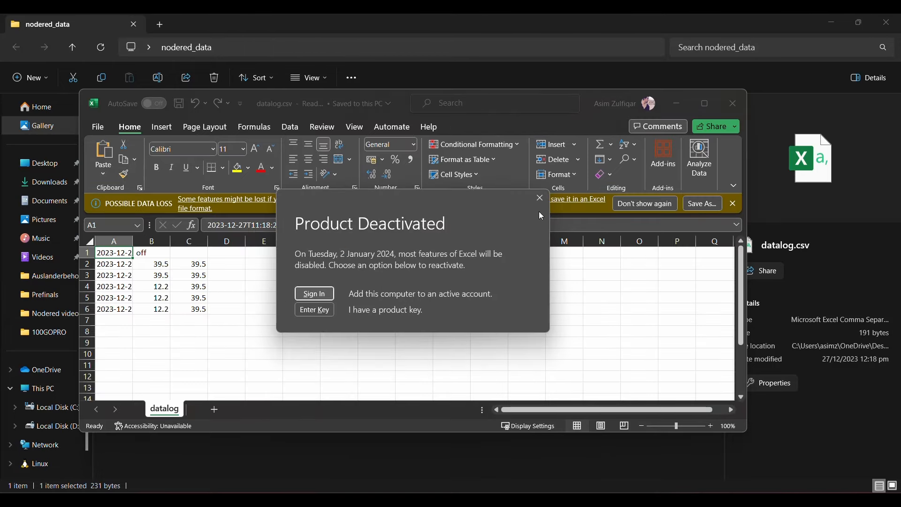
click(543, 200)
Step: Widen column A to examine the logged timestamps and sensor values, and close datalog.csv without saving
drag(147, 264, 206, 312)
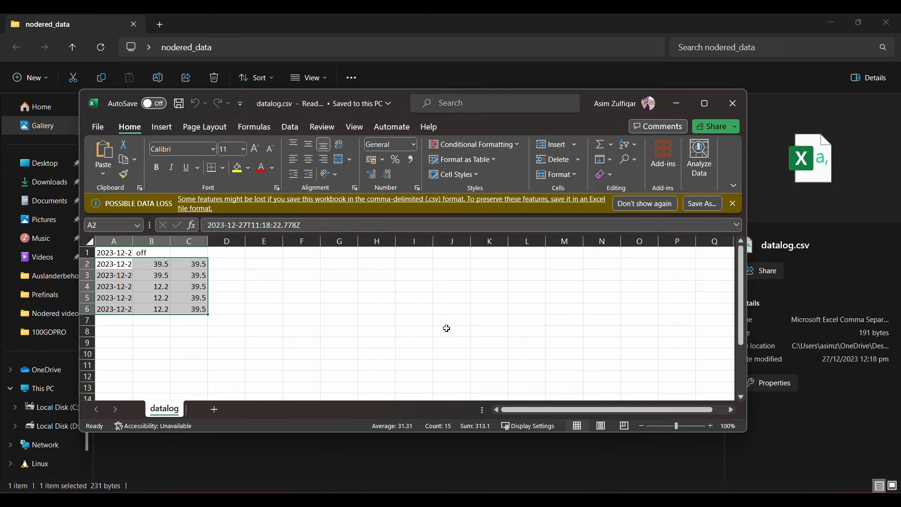
drag(133, 241, 240, 241)
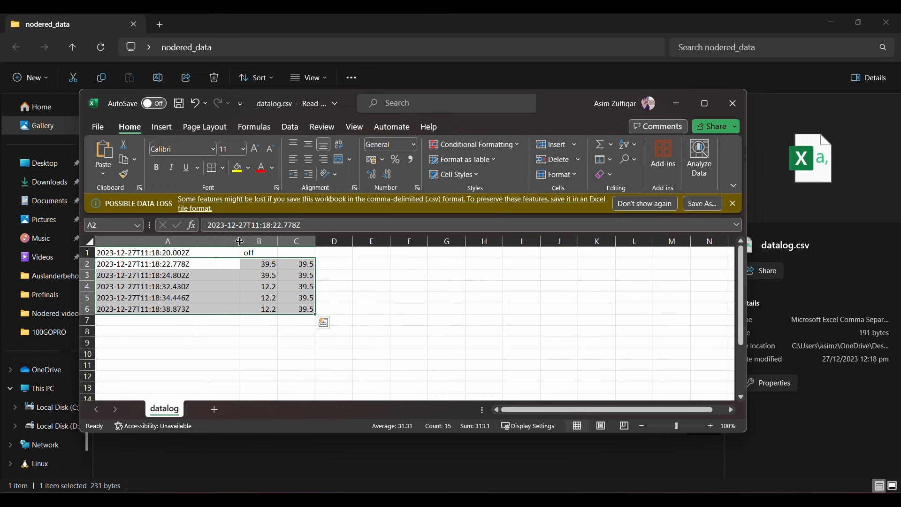
click(199, 264)
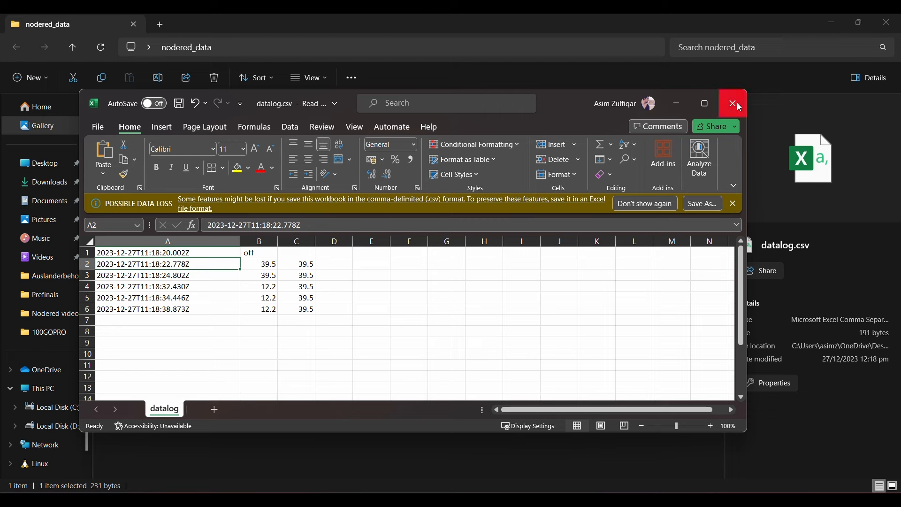
click(739, 106)
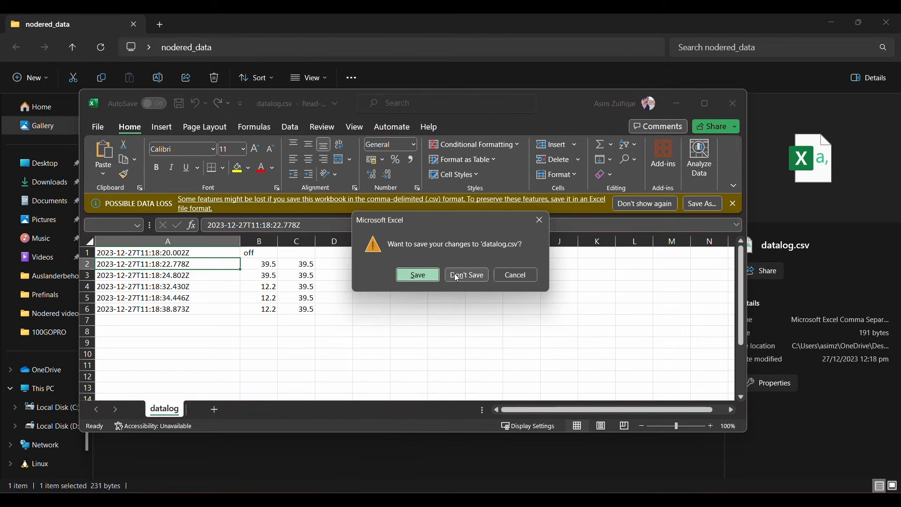
click(466, 275)
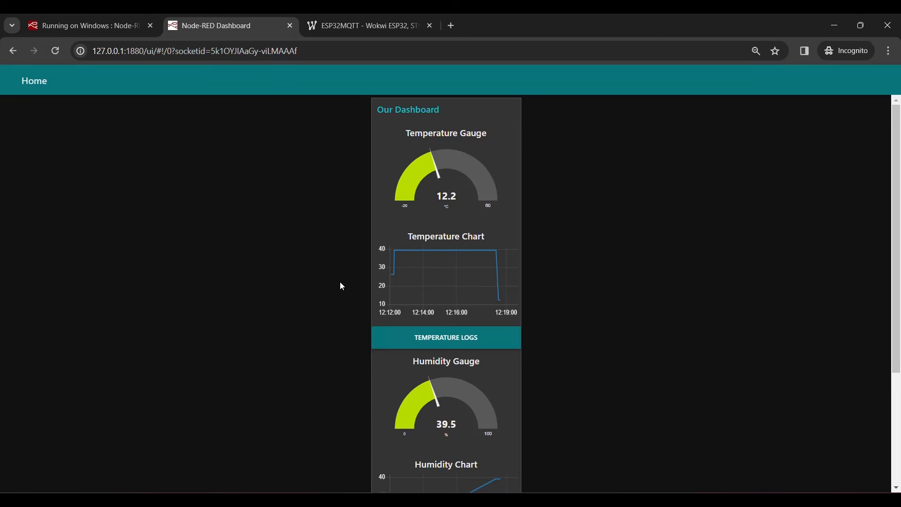
Step: Start the Wokwi simulation again and switch the LED off on the Node-RED dashboard
scroll(340, 284, down, 3)
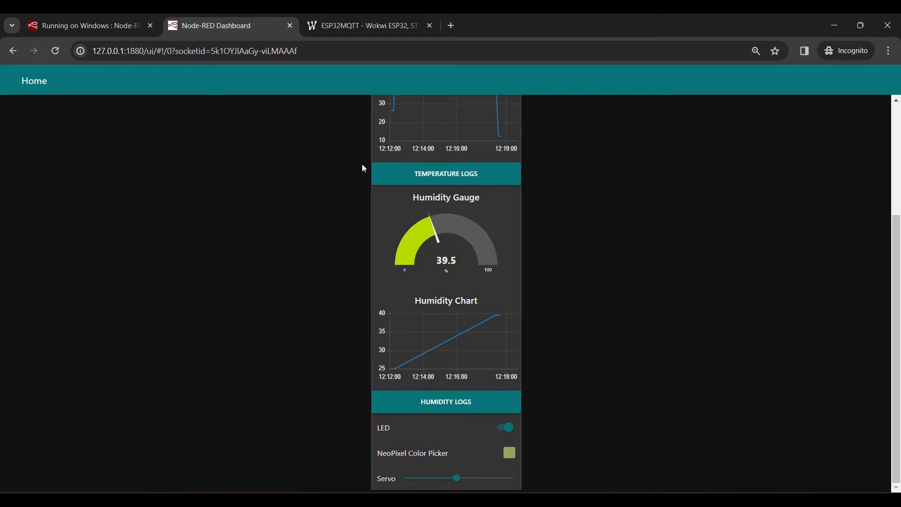
click(343, 25)
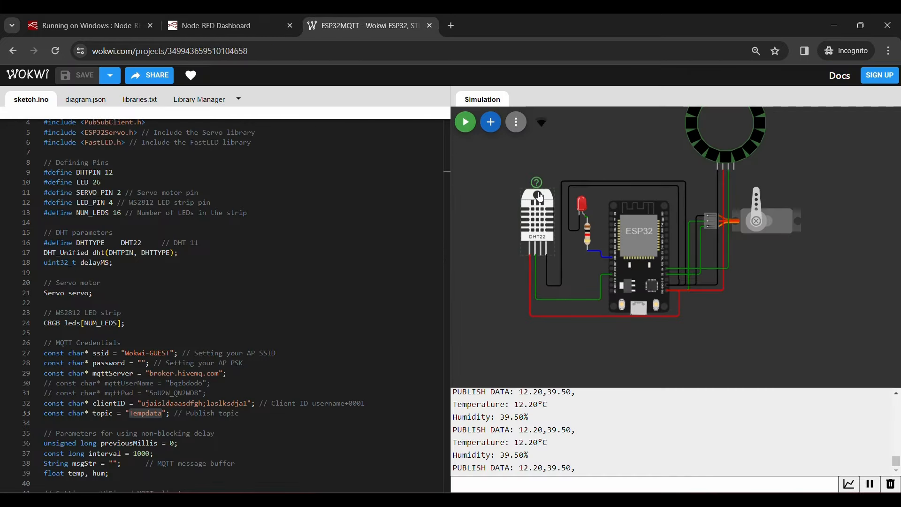
click(466, 122)
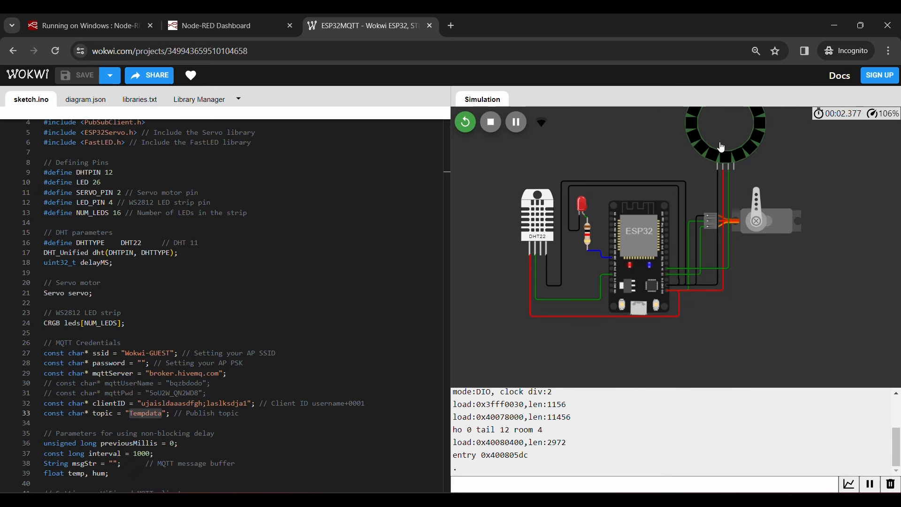
click(220, 26)
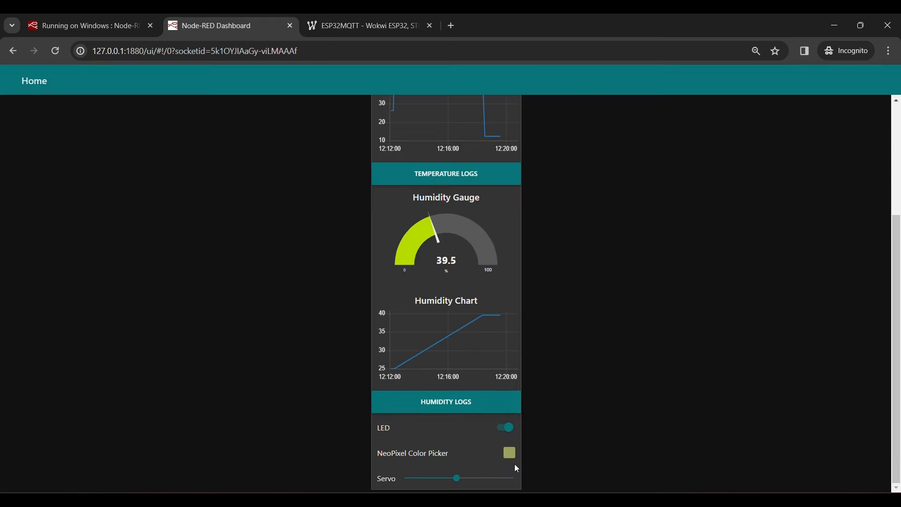
click(507, 428)
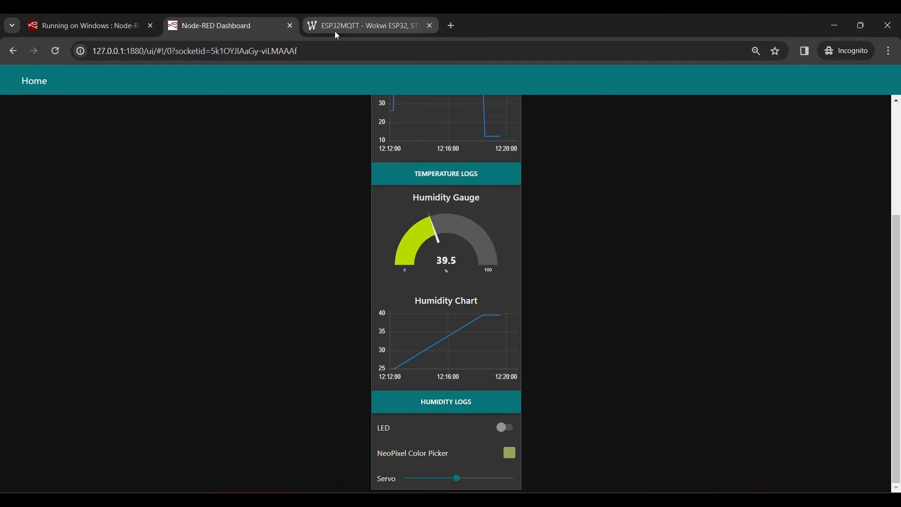
Step: Set the DHT22 to 32.9 °C and 74.0% humidity in Wokwi, and examine the dashboard's gauges and charts
click(361, 25)
click(544, 208)
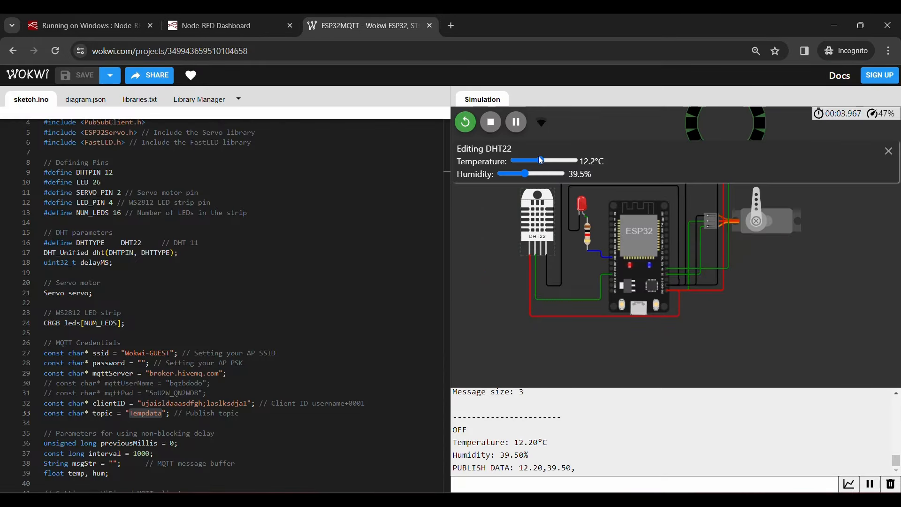
mouse_move(543, 165)
mouse_down()
mouse_move(553, 165)
mouse_move(544, 176)
mouse_up()
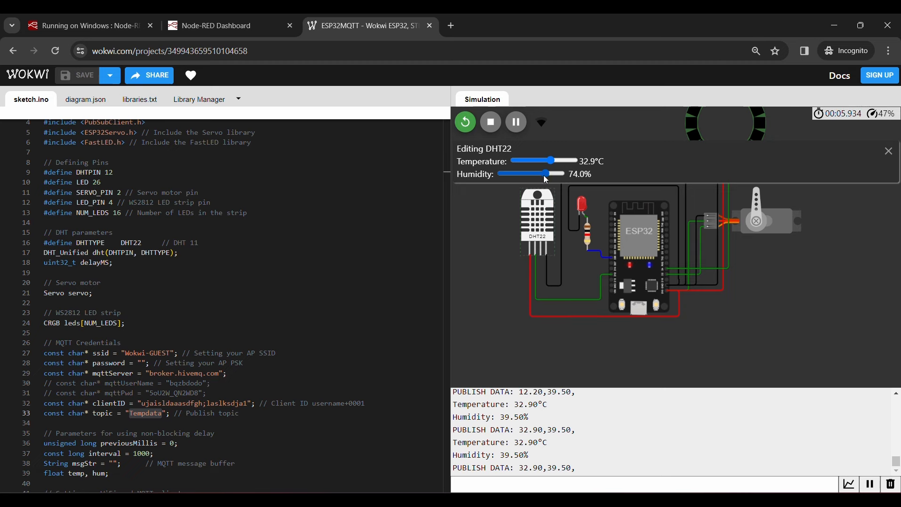
click(246, 23)
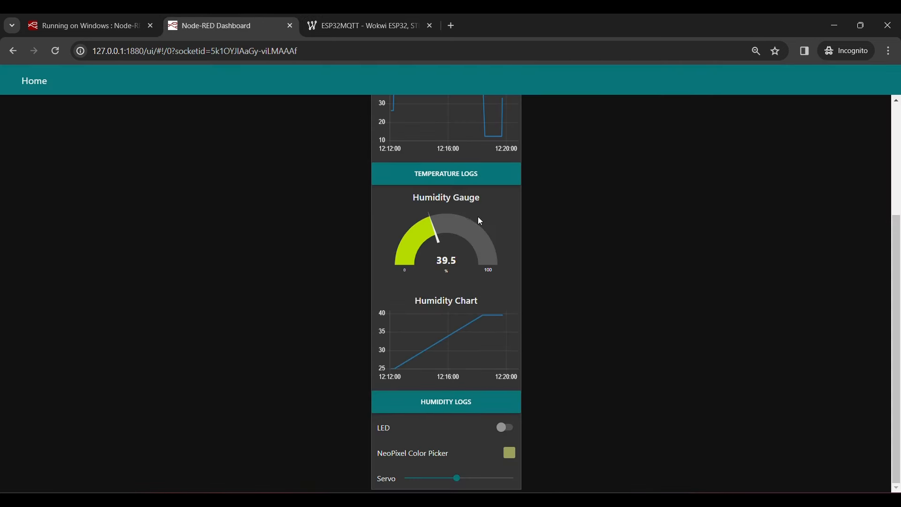
scroll(480, 221, up, 4)
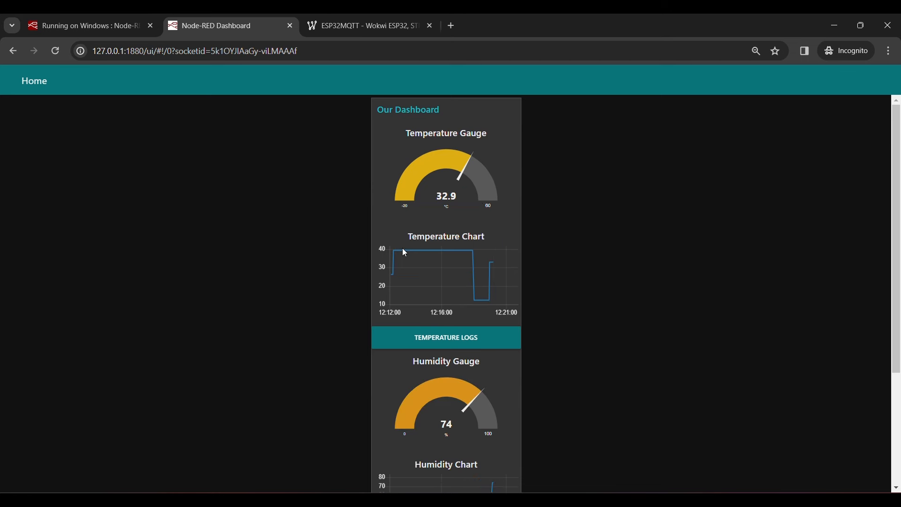
scroll(506, 314, down, 4)
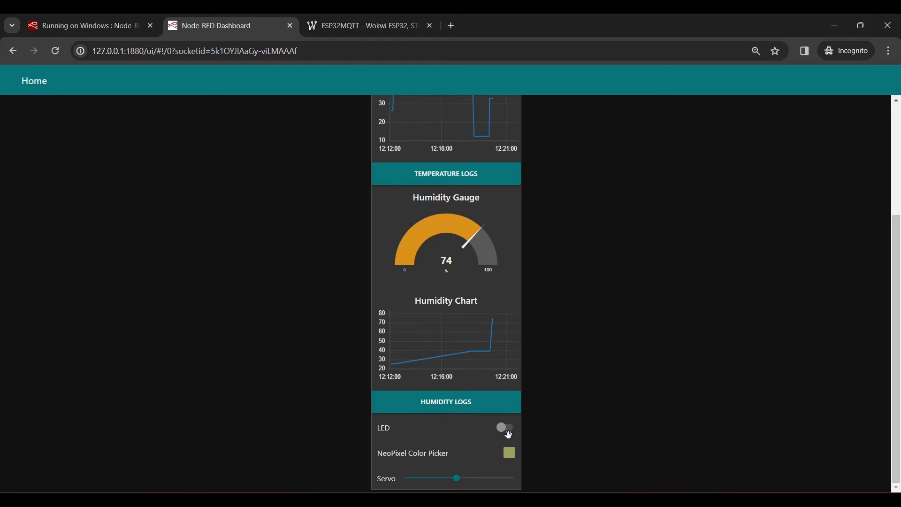
Step: Switch the LED on from the Node-RED dashboard and check the simulated LED in Wokwi
click(340, 26)
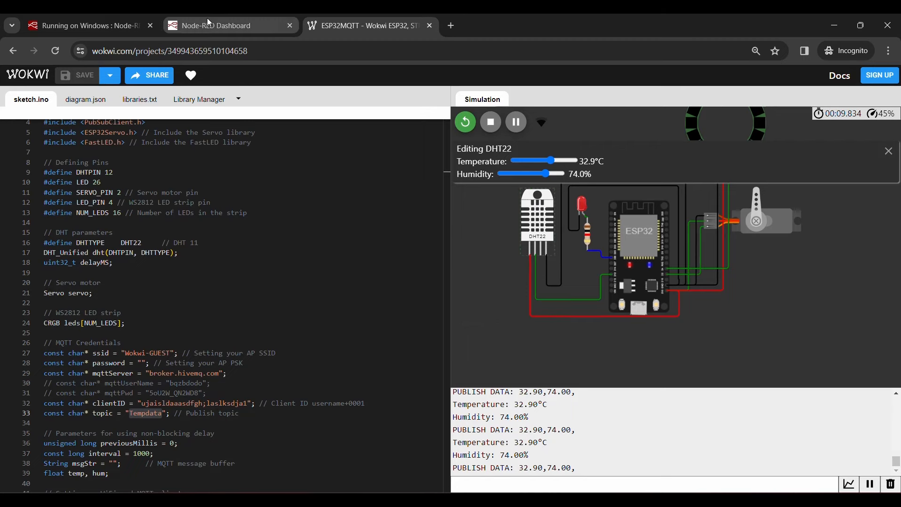
click(208, 20)
click(510, 426)
click(338, 26)
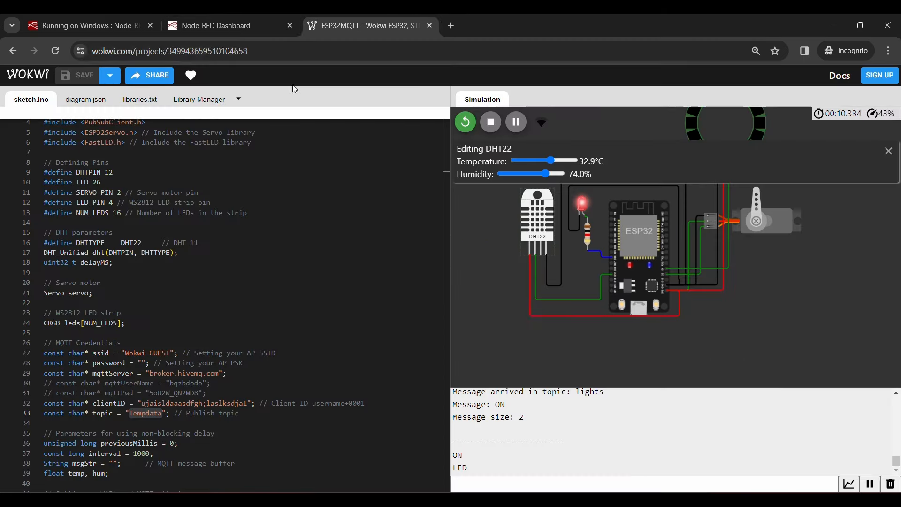
Step: Lower the dashboard's Servo slider to near its minimum and check the simulated servo in Wokwi
click(241, 26)
mouse_move(464, 484)
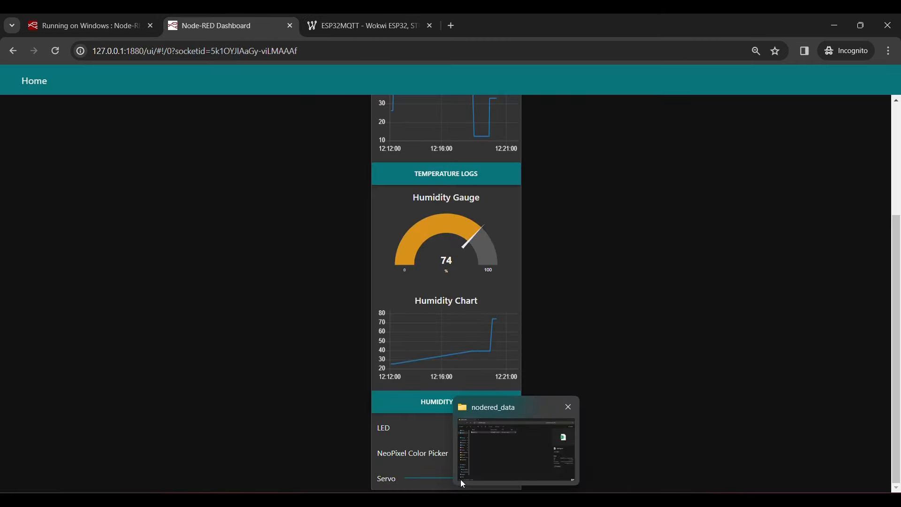
click(347, 25)
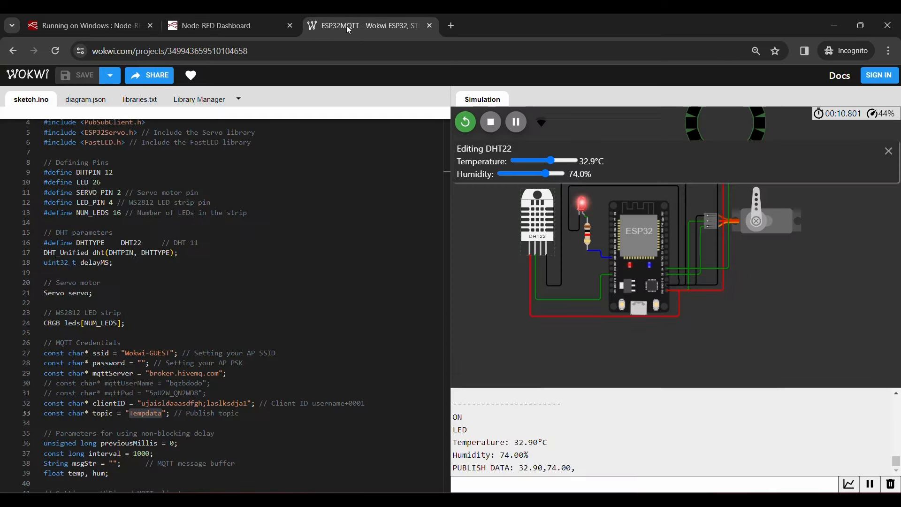
click(257, 35)
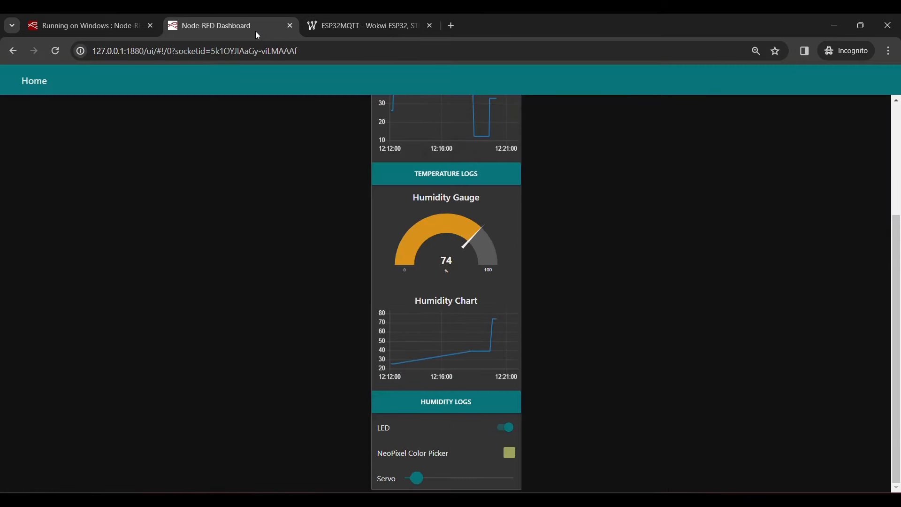
Step: Set the NeoPixel color to cyan (5, 218, 250) on the dashboard and examine the LED ring and servo in Wokwi
click(510, 454)
scroll(584, 291, down, 1)
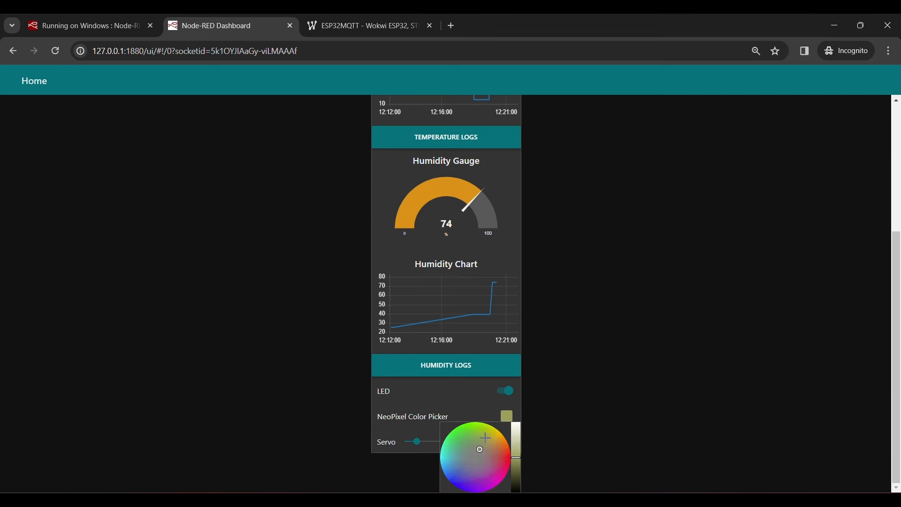
drag(458, 450, 441, 462)
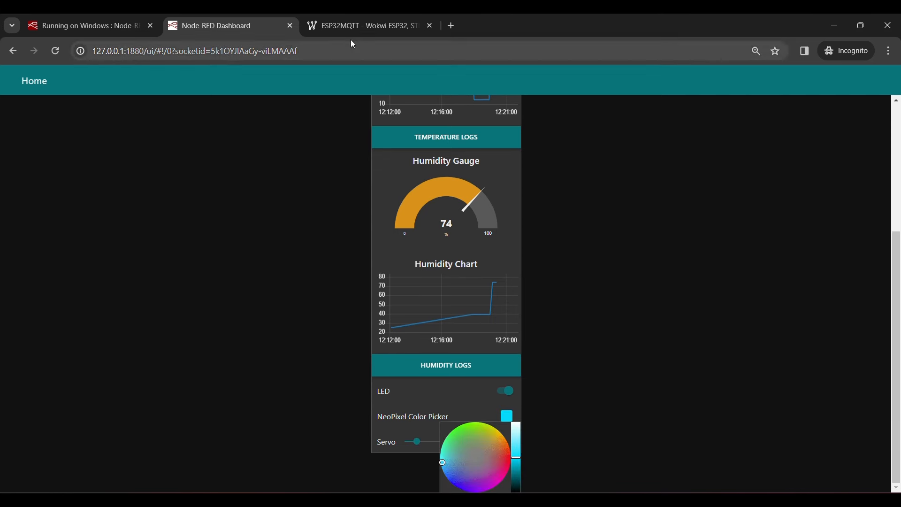
click(339, 28)
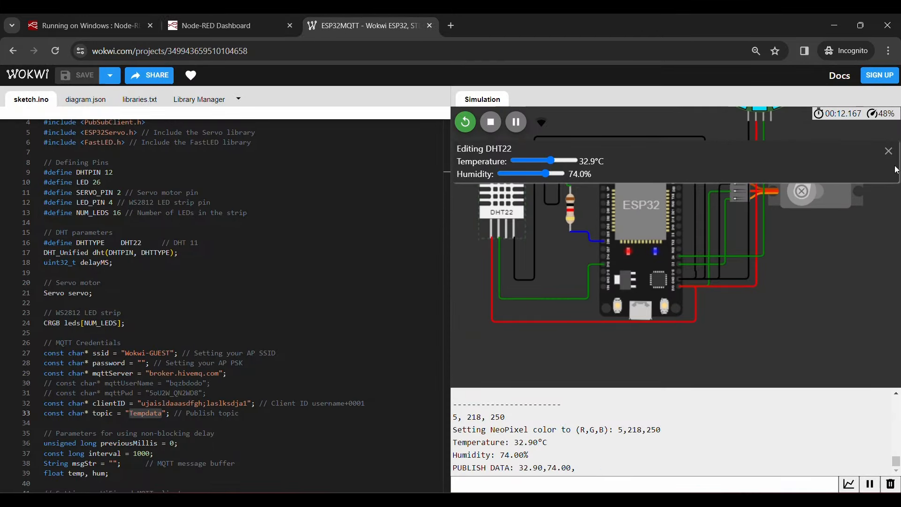
click(889, 151)
scroll(825, 264, down, 2)
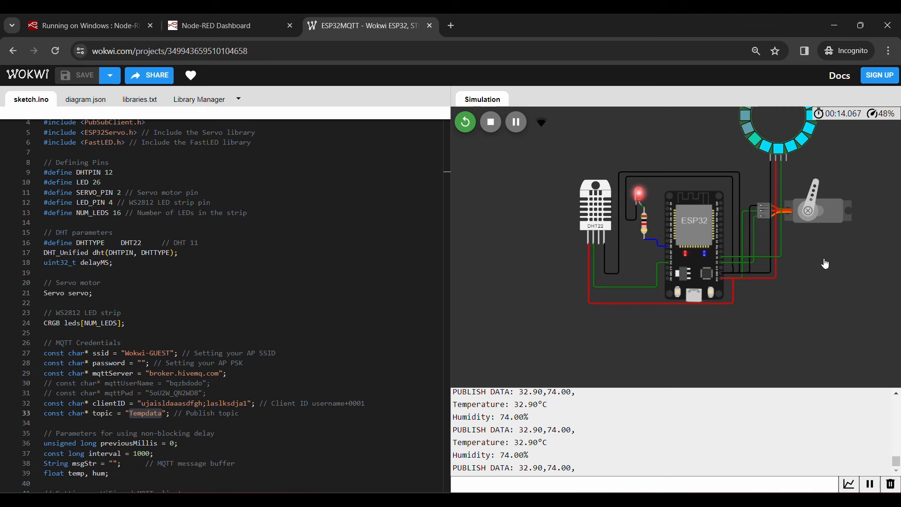
click(229, 27)
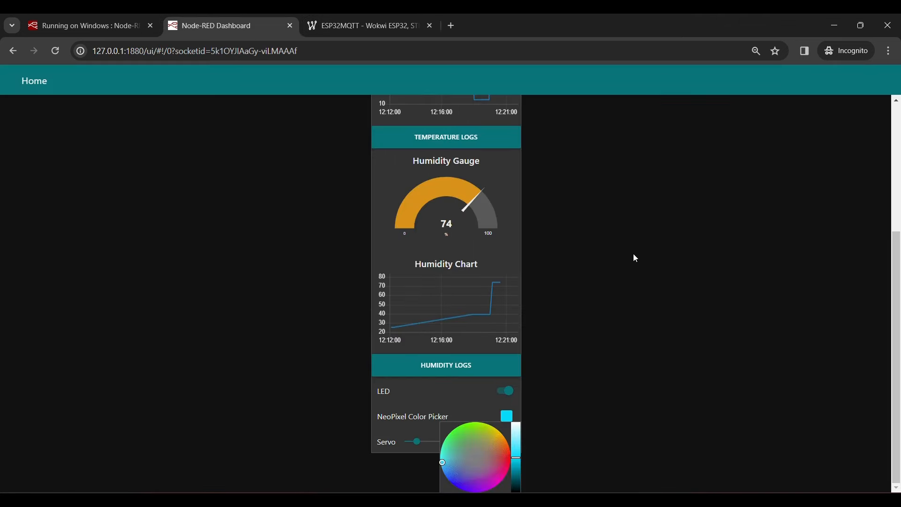